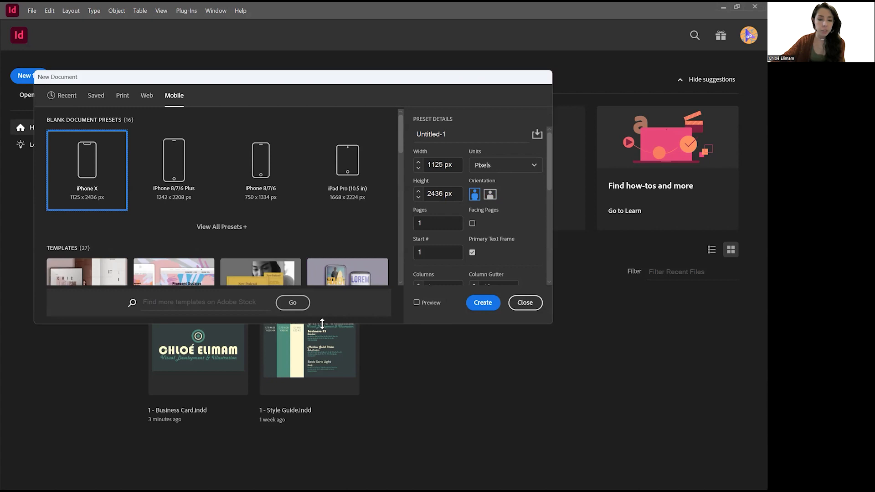
Choose the US Business Card page size from the Print presets.
scroll(241, 324, "down", 2)
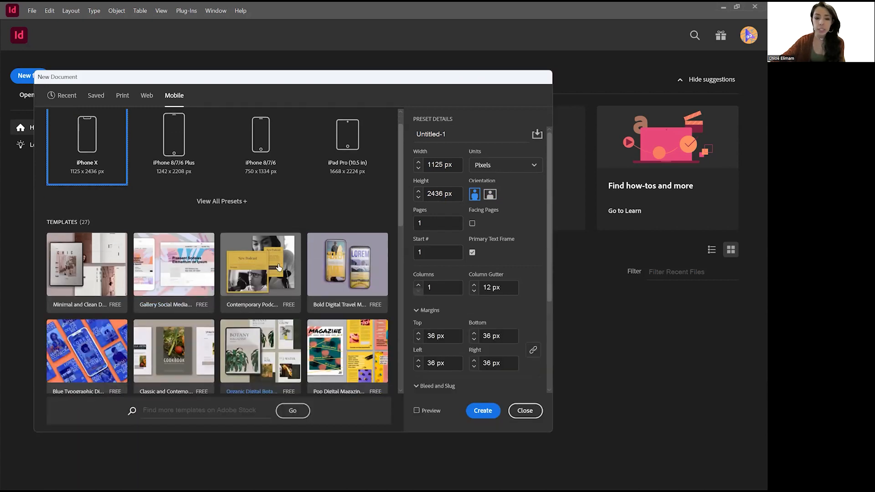
scroll(279, 267, "down", 1)
left_click(122, 97)
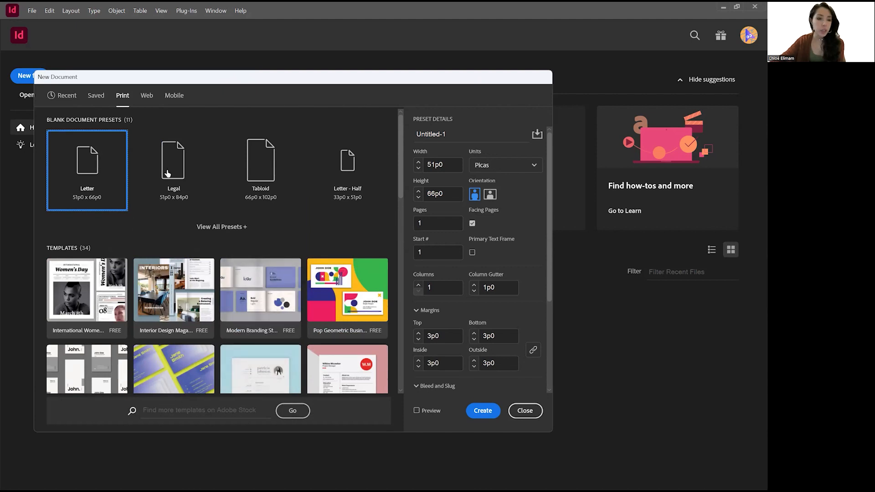
left_click(224, 226)
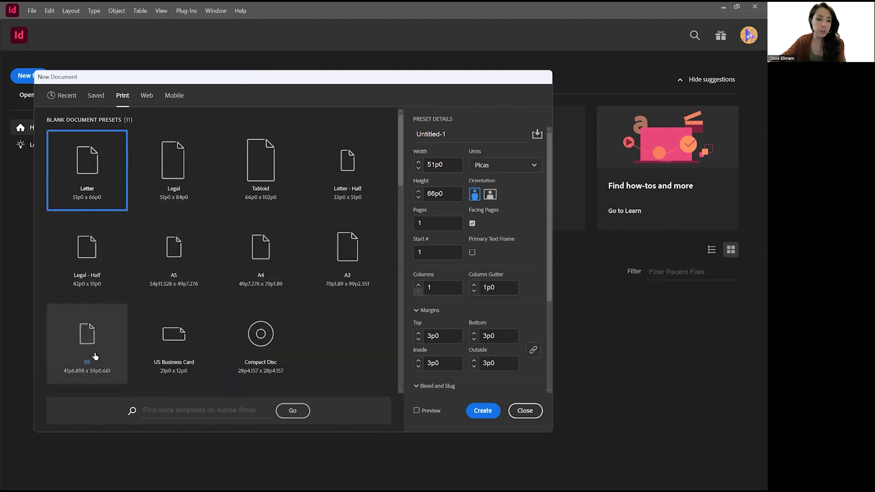
left_click(182, 345)
Name the document 'Business Card' in inches, with Facing Pages off and 2 pages.
left_click(513, 165)
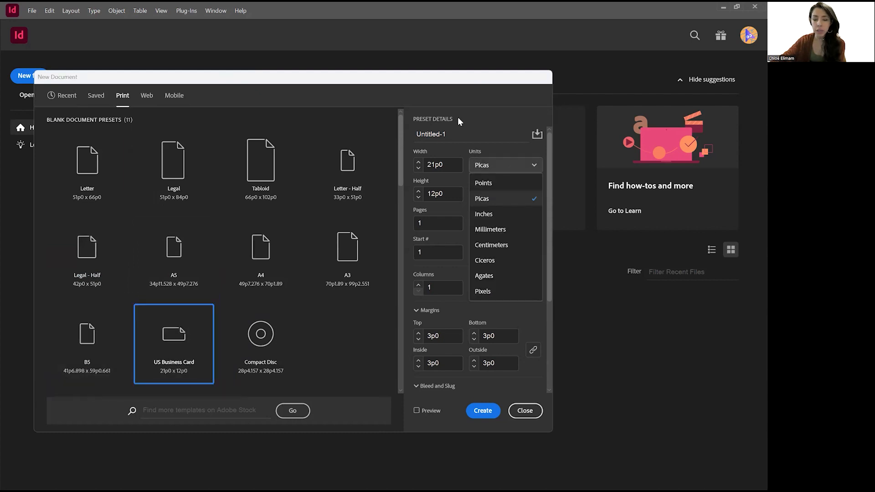
left_click(447, 121)
left_click_drag(457, 135, 409, 130)
type("Business Card")
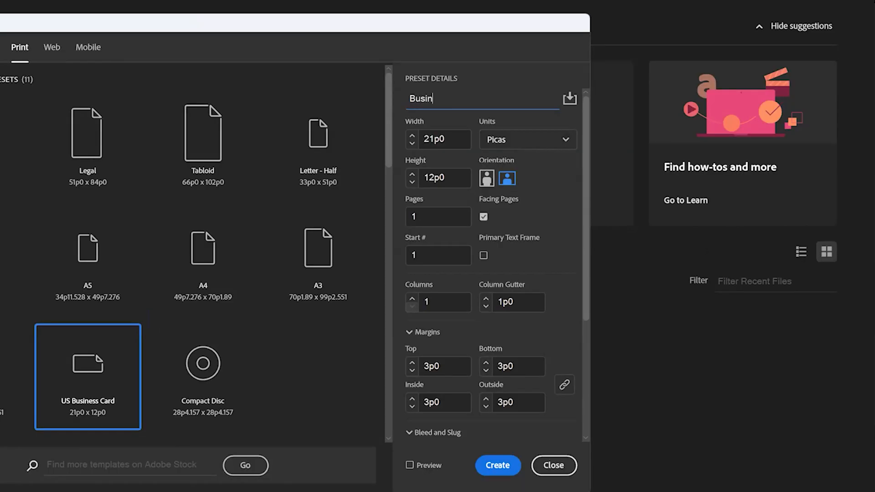
left_click(524, 139)
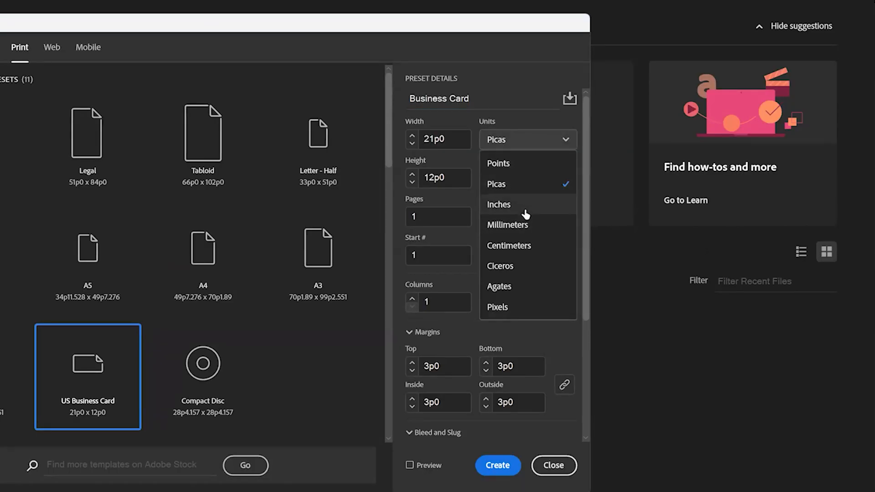
left_click(525, 214)
left_click(440, 177)
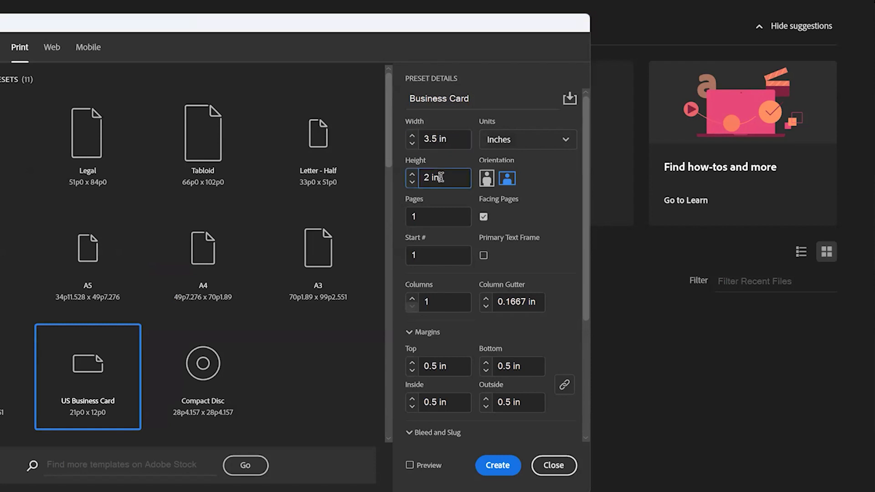
left_click(484, 217)
left_click_drag(442, 216, 407, 216)
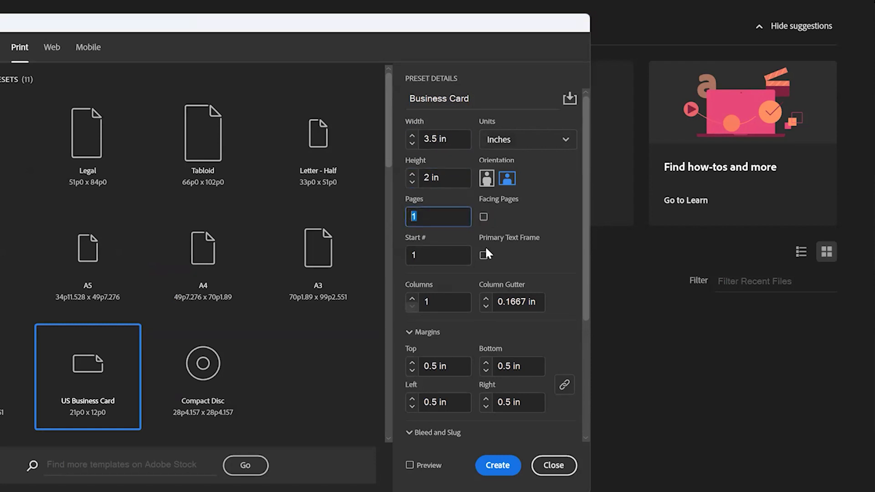
type("2")
Set all margins to 0.25 in and the bleed to 0.5 in on every side.
scroll(437, 223, "down", 1)
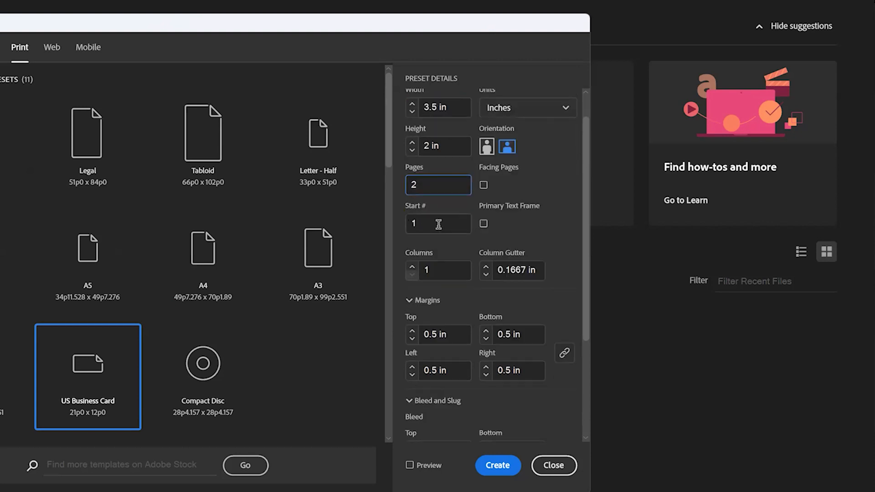
scroll(438, 200, "down", 1)
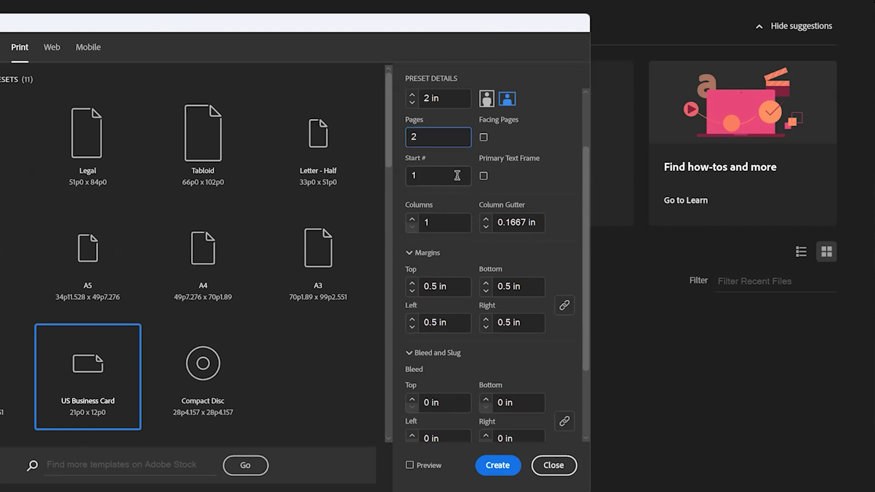
scroll(453, 183, "down", 2)
left_click(429, 201)
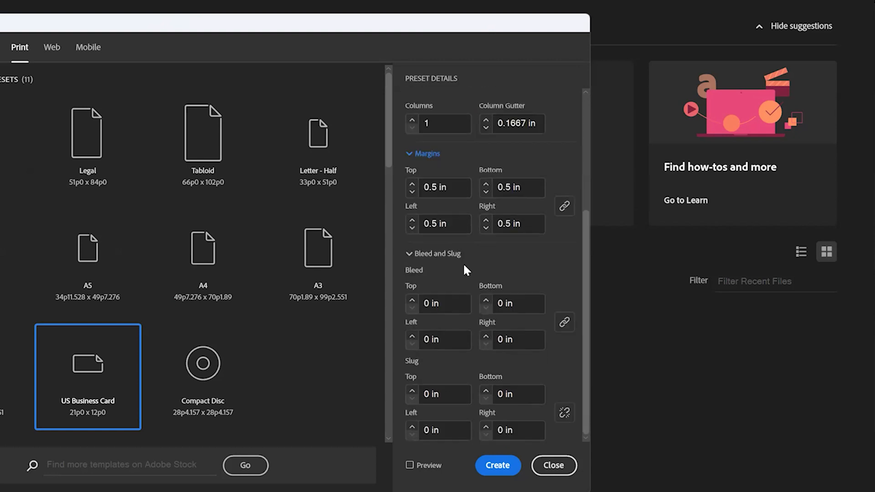
left_click_drag(428, 188, 447, 188)
type(".")
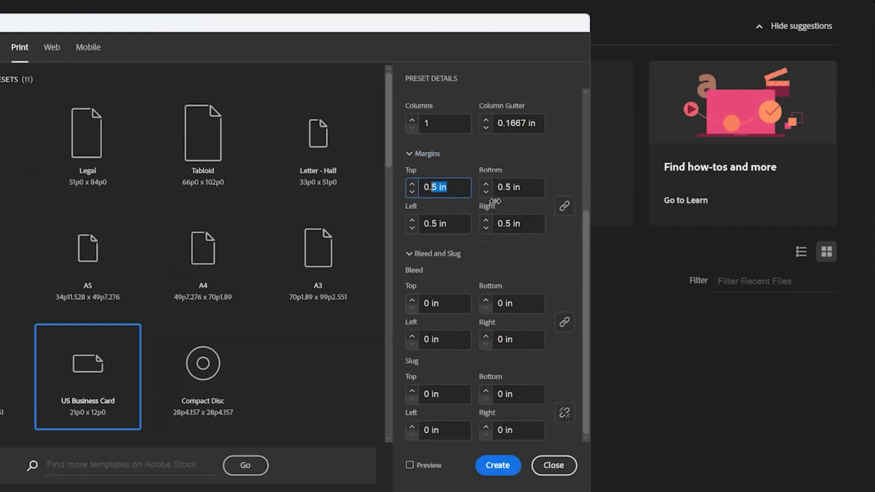
type("2")
left_click(388, 255)
left_click_drag(425, 304, 474, 307)
type(".5")
left_click(514, 304)
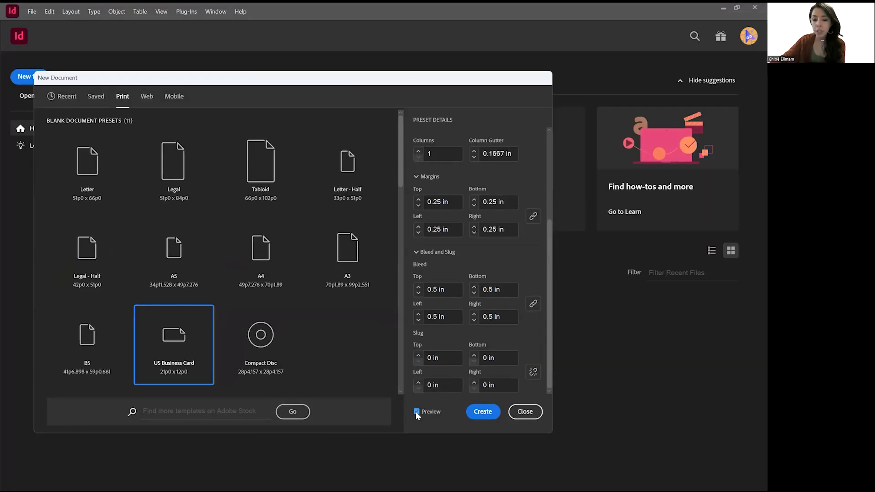
Turn on Preview, then set the bleed and all margins to 0.125 in.
left_click(409, 465)
left_click_drag(396, 81, 596, 142)
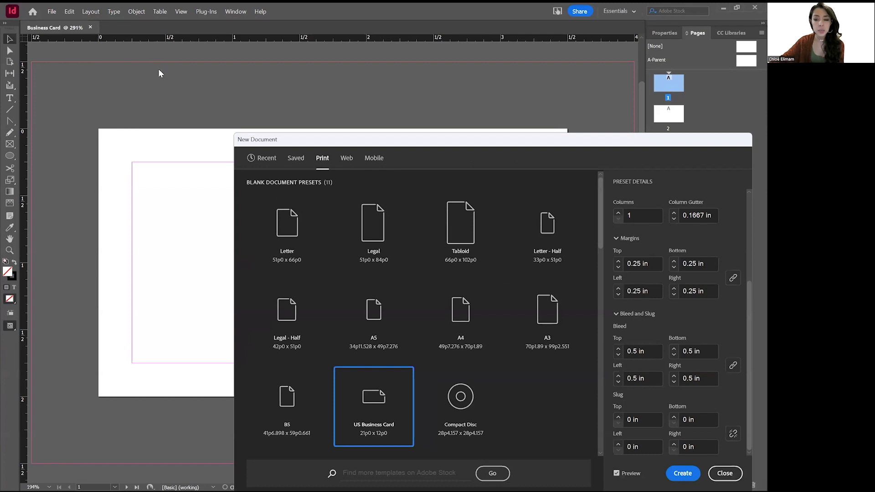
left_click(636, 351)
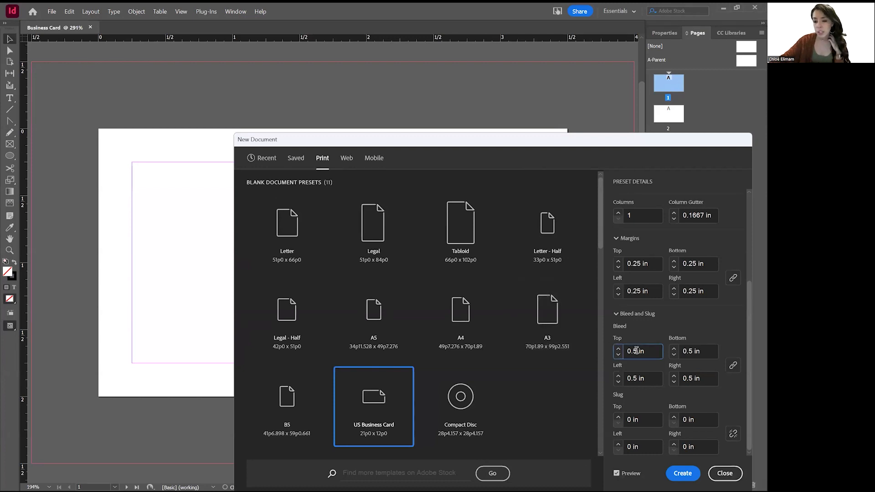
type("12")
left_click(645, 378)
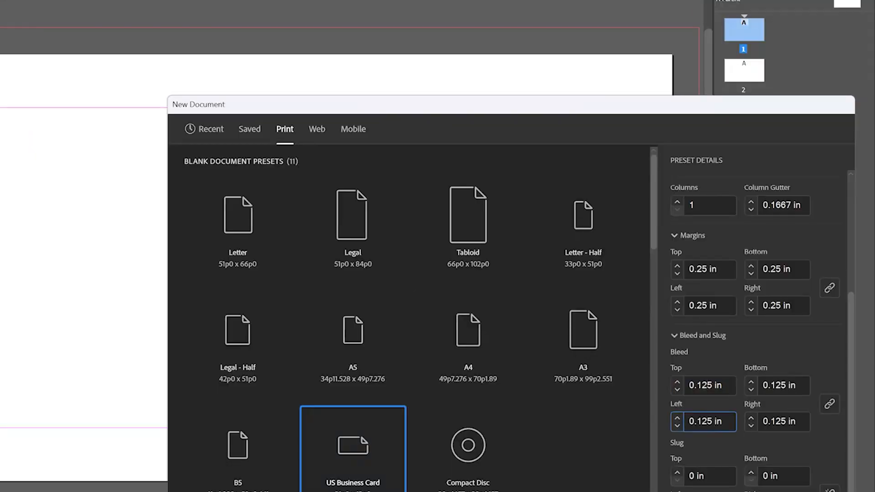
left_click(692, 268)
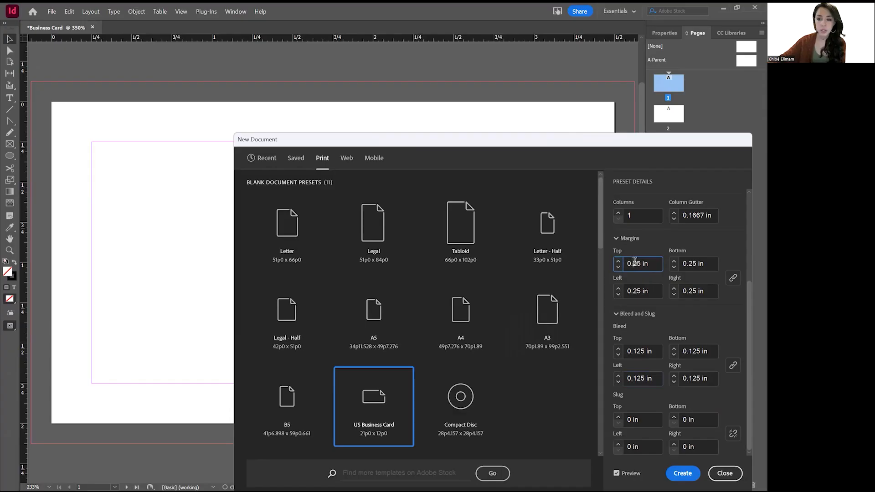
type("1")
left_click(646, 291)
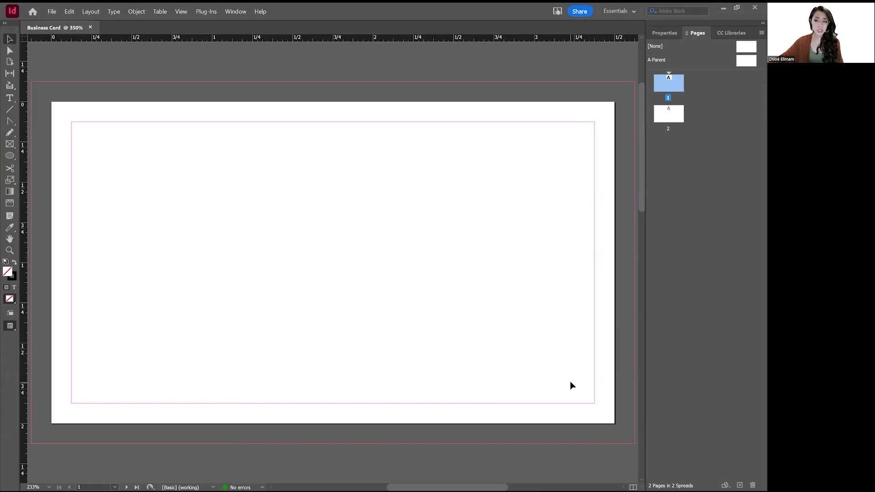
scroll(343, 256, "down", 5)
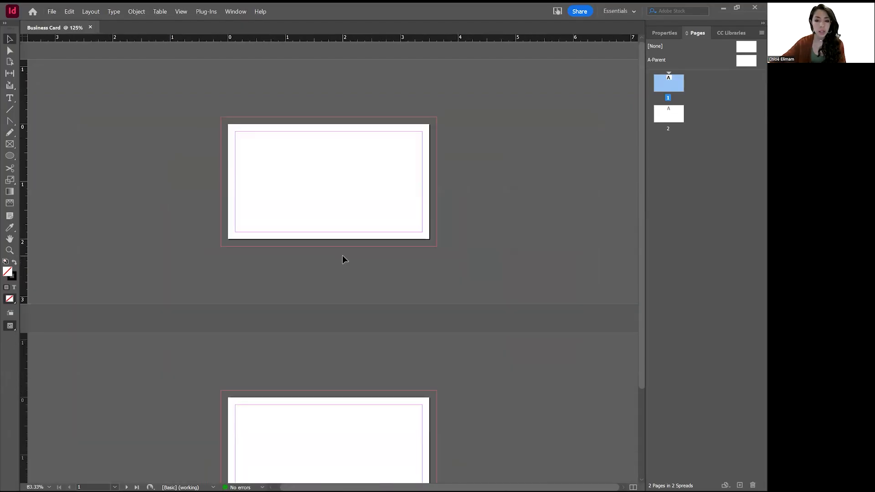
scroll(343, 256, "up", 4)
scroll(343, 256, "down", 2)
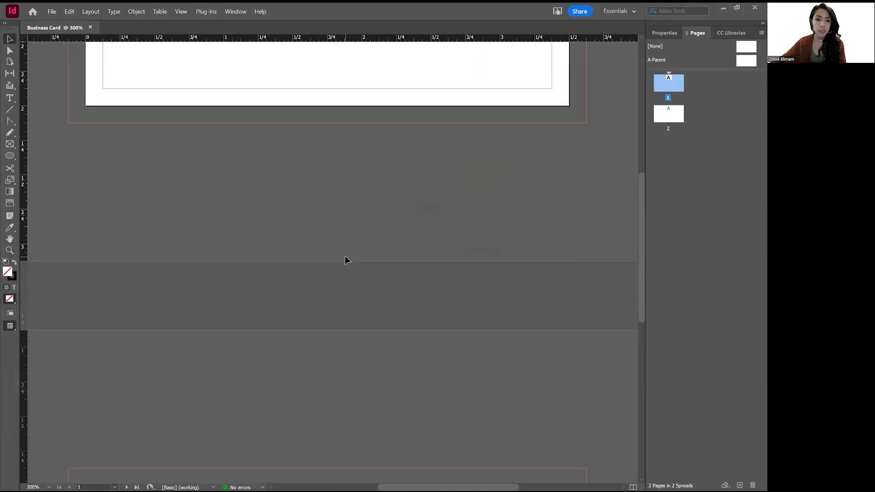
scroll(346, 256, "down", 3)
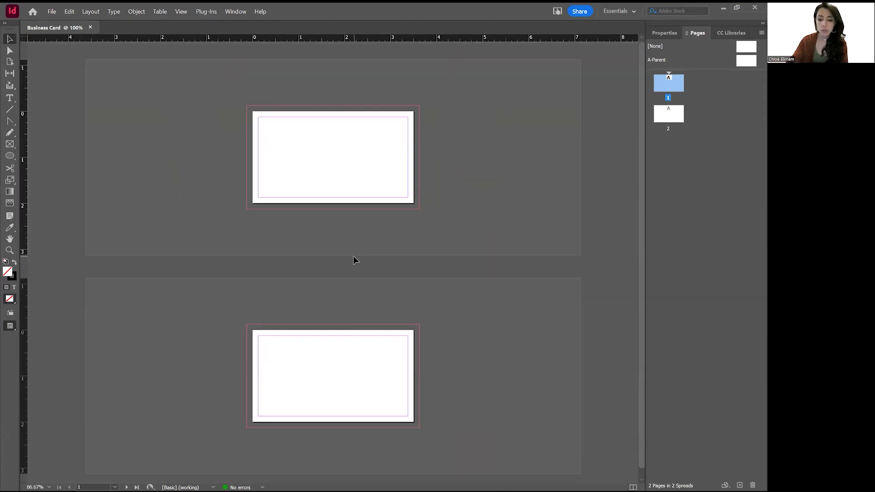
scroll(353, 256, "up", 4)
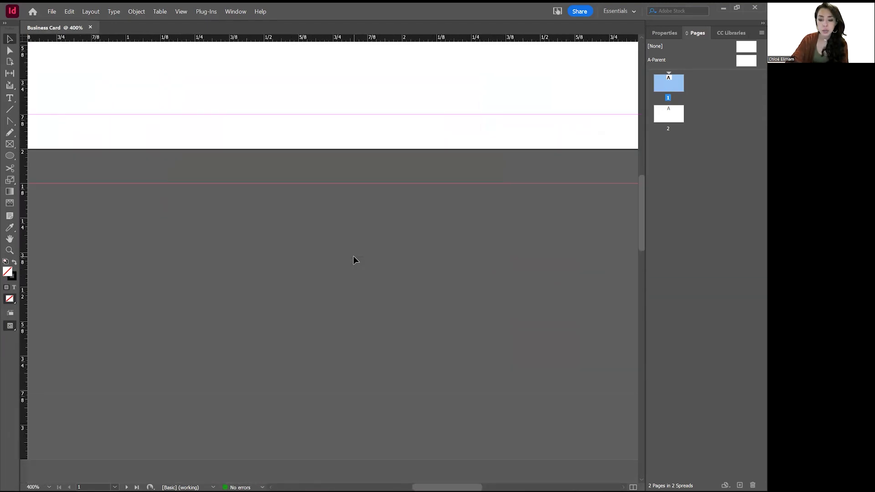
scroll(354, 256, "down", 4)
left_click(10, 251)
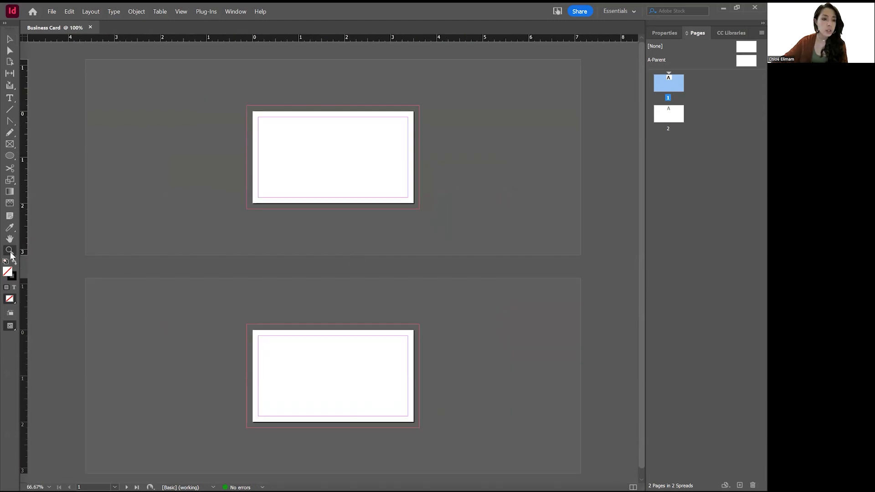
left_click_drag(247, 90, 440, 208)
left_click_drag(331, 251, 260, 203)
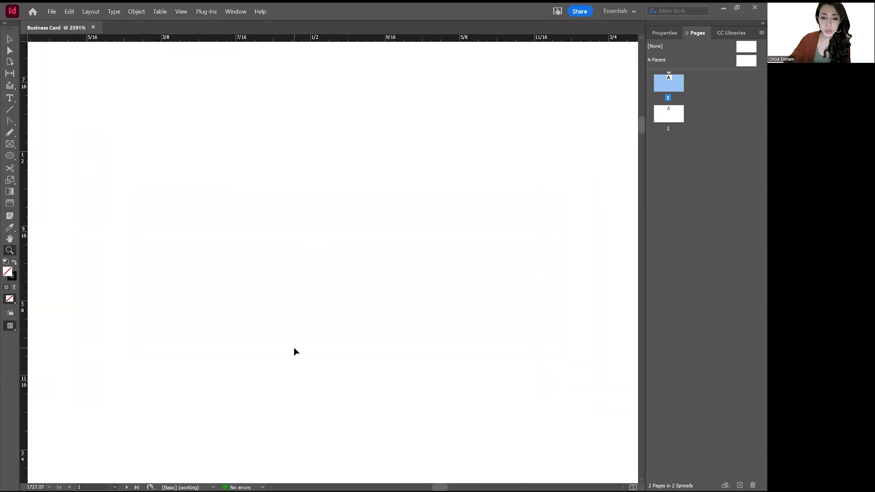
key("ctrl+0")
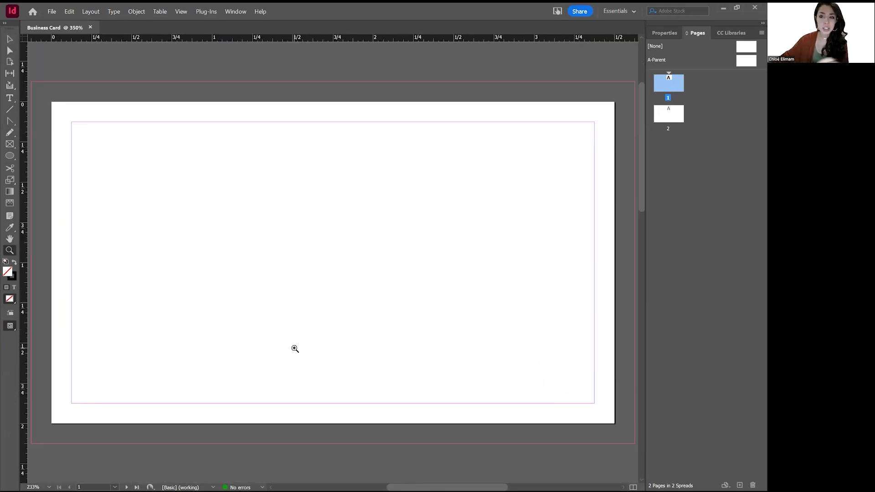
left_click(9, 39)
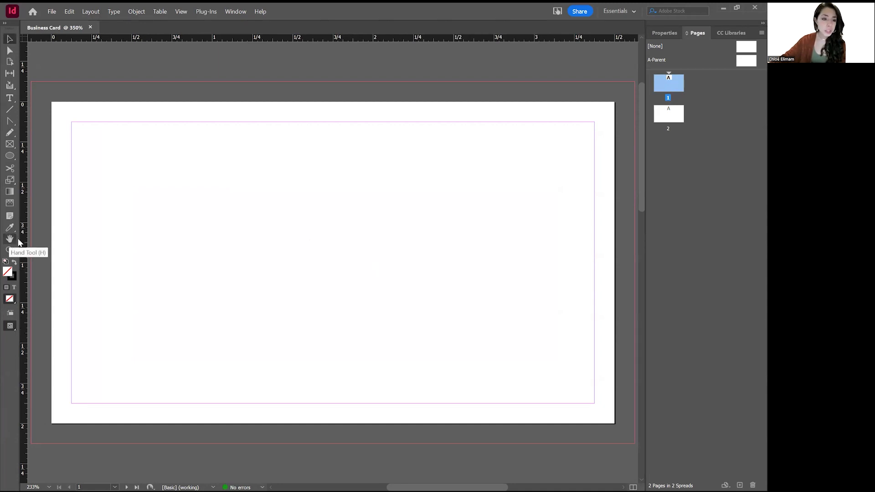
left_click(14, 237)
left_click_drag(359, 233, 349, 210)
left_click(10, 39)
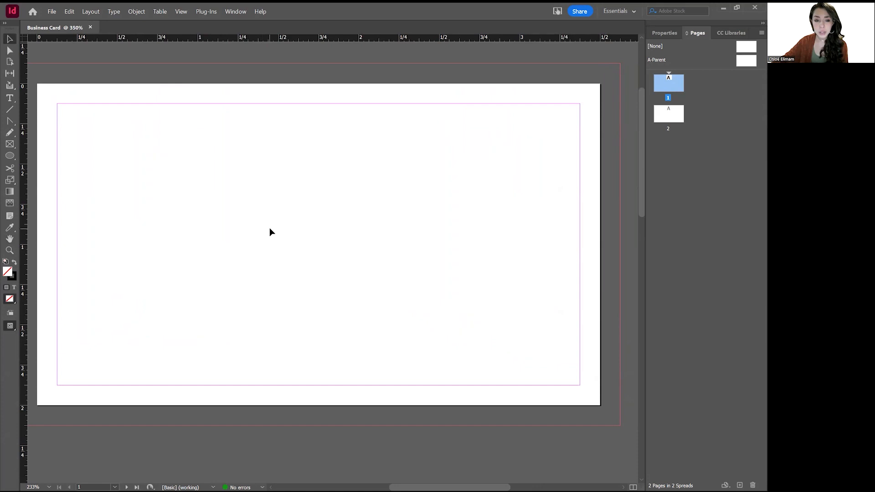
left_click_drag(285, 244, 316, 207)
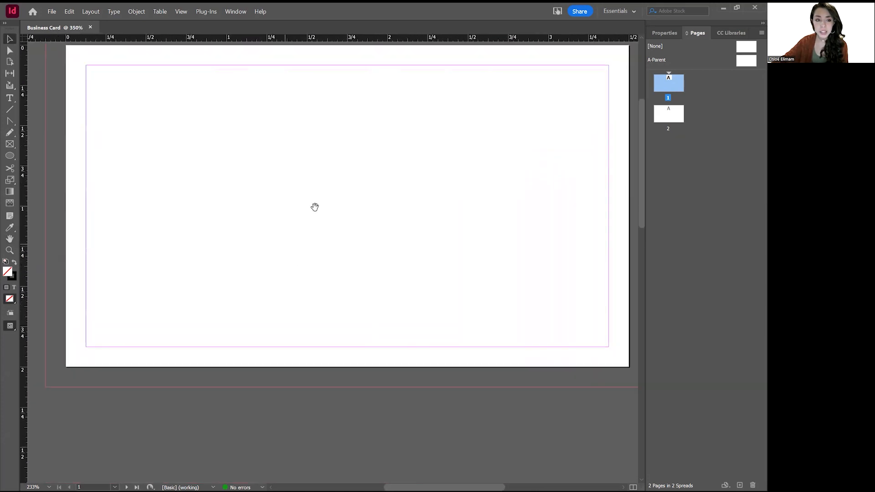
left_click_drag(385, 218, 262, 272)
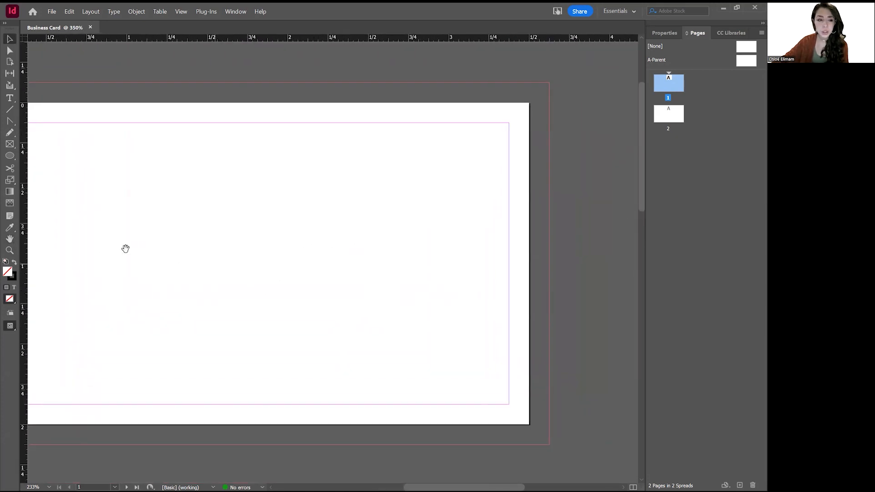
left_click_drag(295, 242, 357, 230)
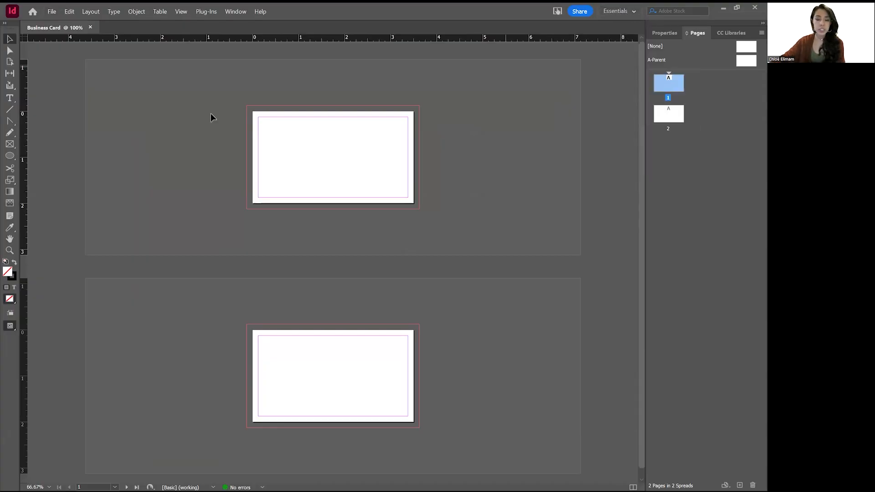
Switch to the Essentials workspace and deselect page 1 in the Pages panel.
left_click(626, 13)
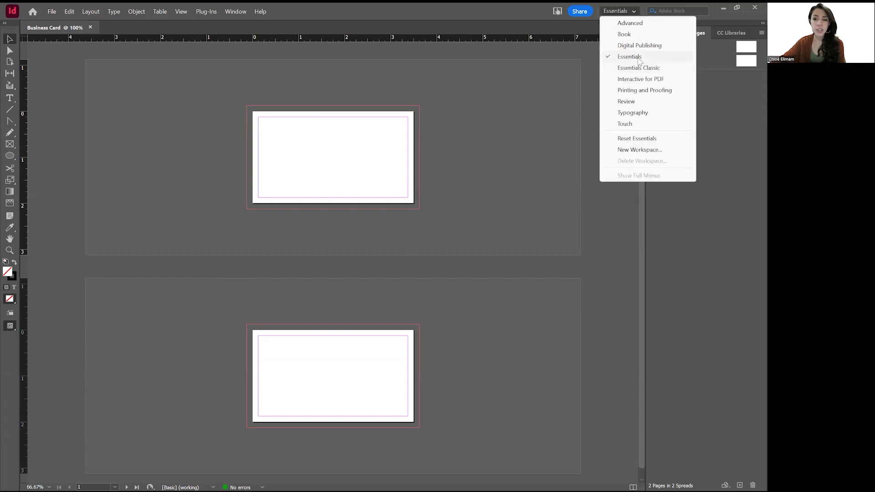
left_click(632, 13)
left_click(631, 13)
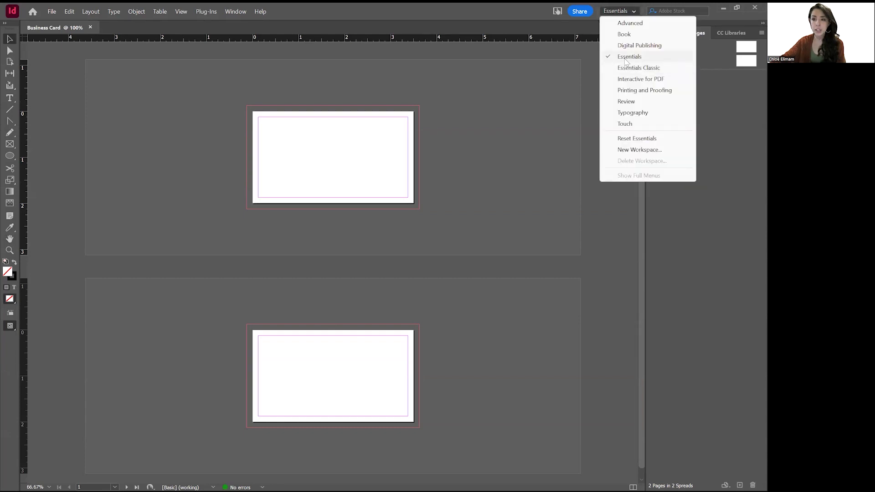
left_click(622, 59)
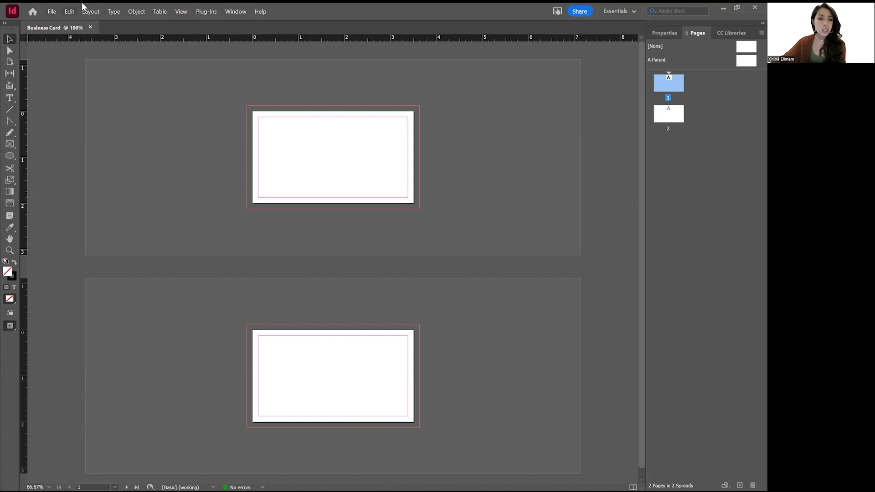
left_click(712, 76)
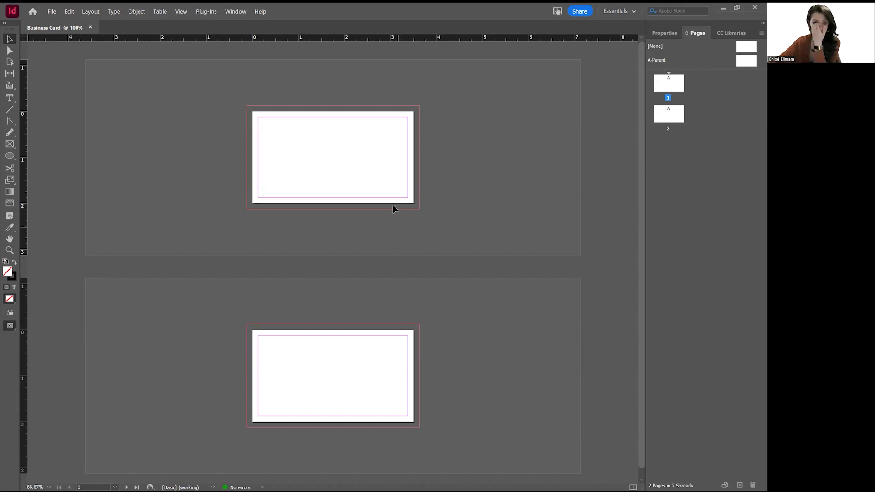
Disable page shuffling and place page 2 beside page 1 in one spread.
right_click(699, 78)
right_click(667, 81)
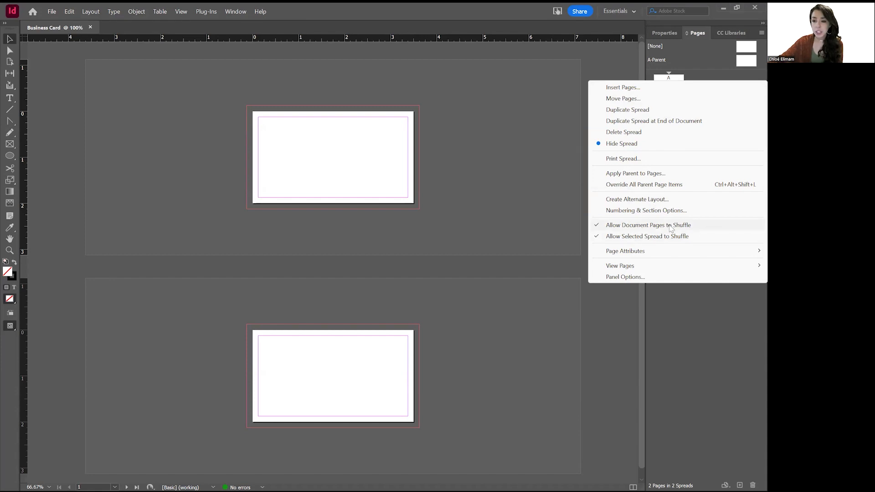
left_click(709, 315)
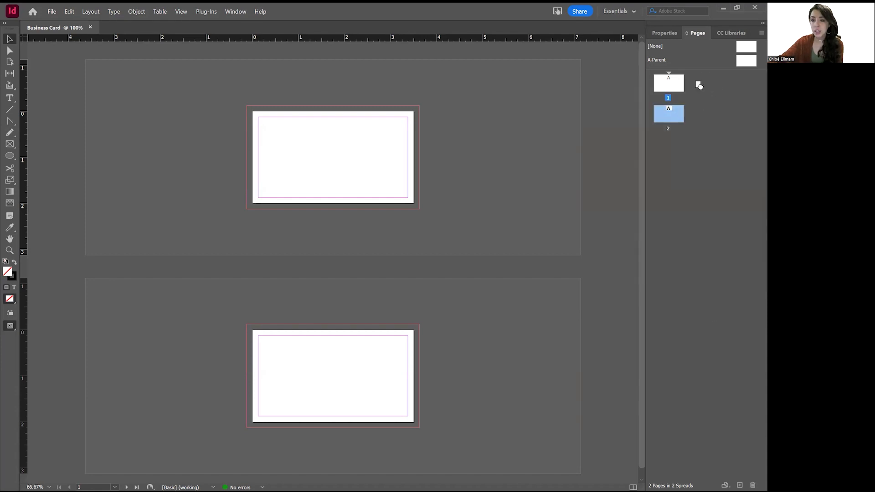
right_click(680, 84)
left_click(645, 229)
left_click_drag(670, 111, 686, 87)
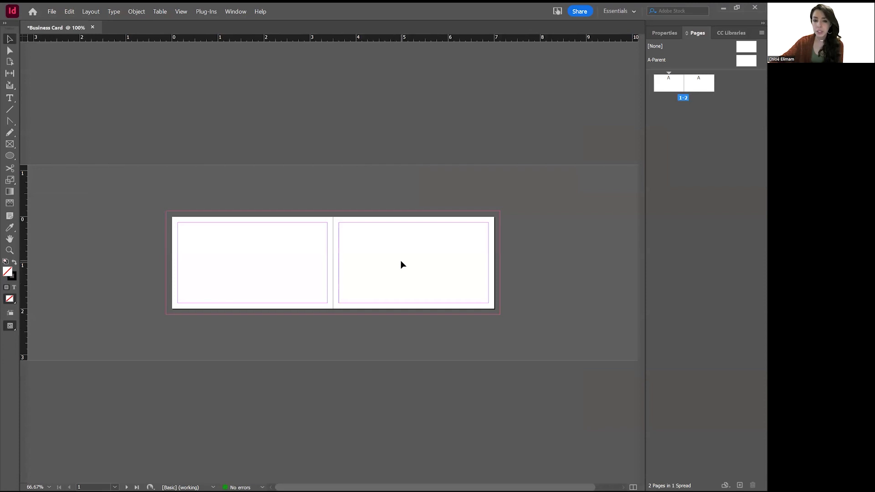
Nudge page 1 left with the Page tool to leave a small gap.
left_click(9, 62)
left_click_drag(263, 242, 240, 242)
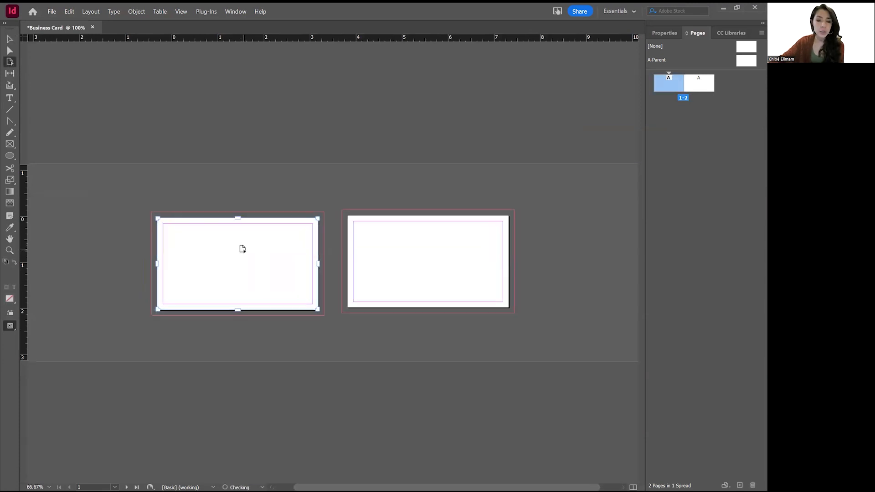
key("ctrl+z")
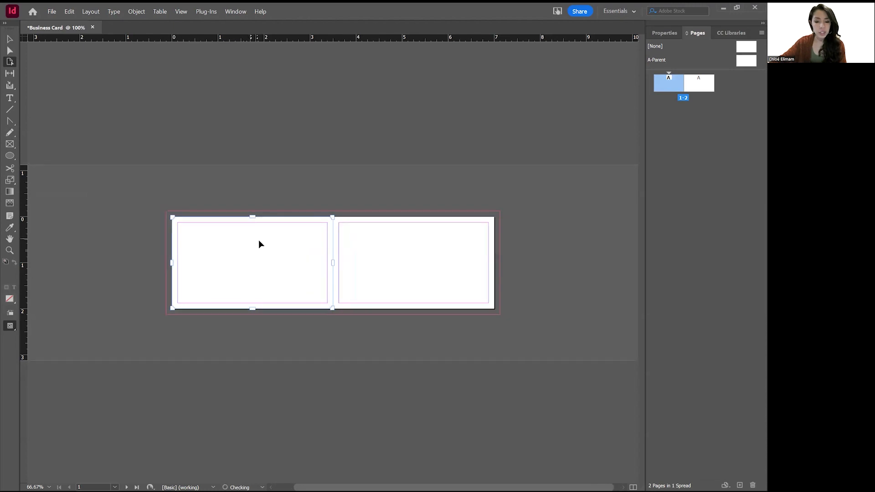
key("ctrl+shift+z")
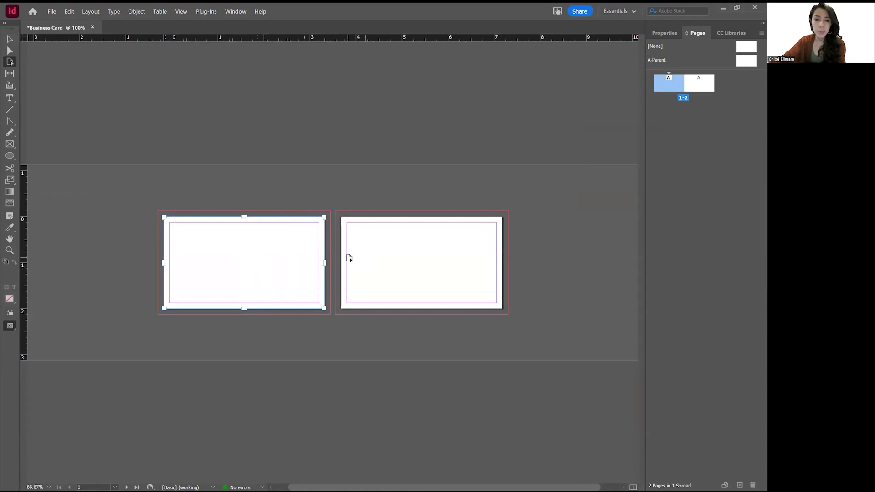
left_click(10, 39)
key("ctrl+equal")
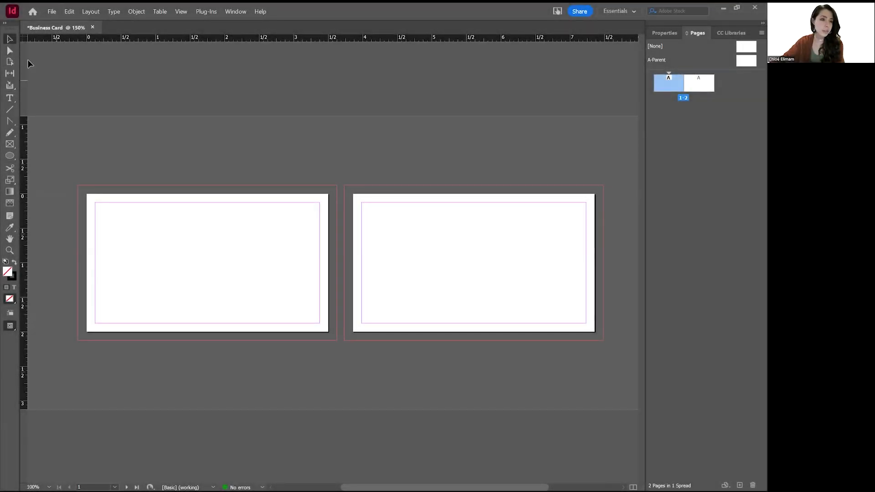
left_click(11, 39)
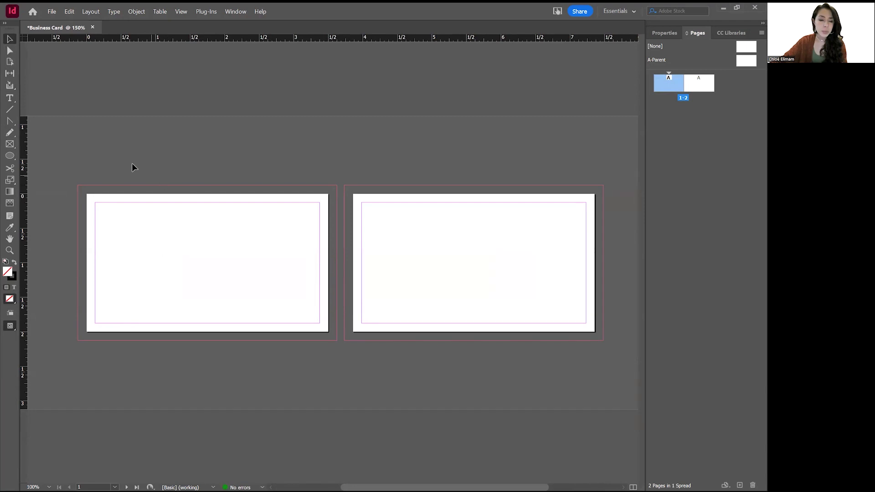
left_click(10, 51)
left_click(11, 62)
left_click(201, 210)
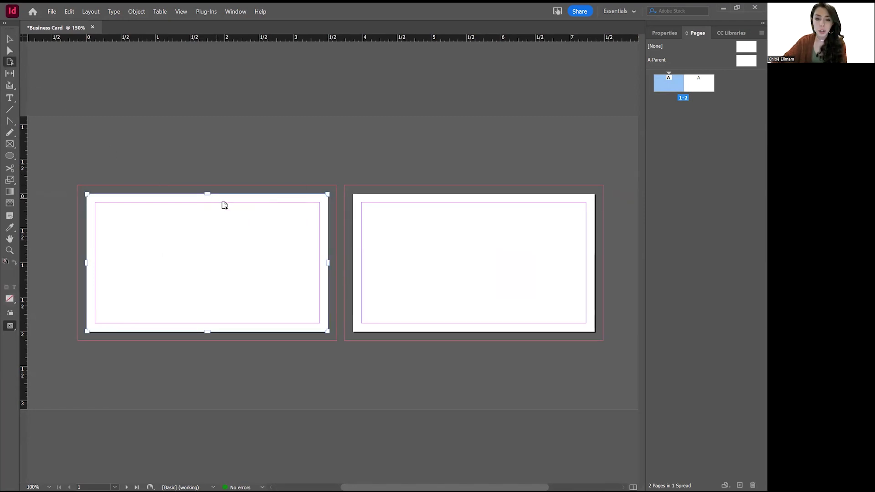
left_click(10, 98)
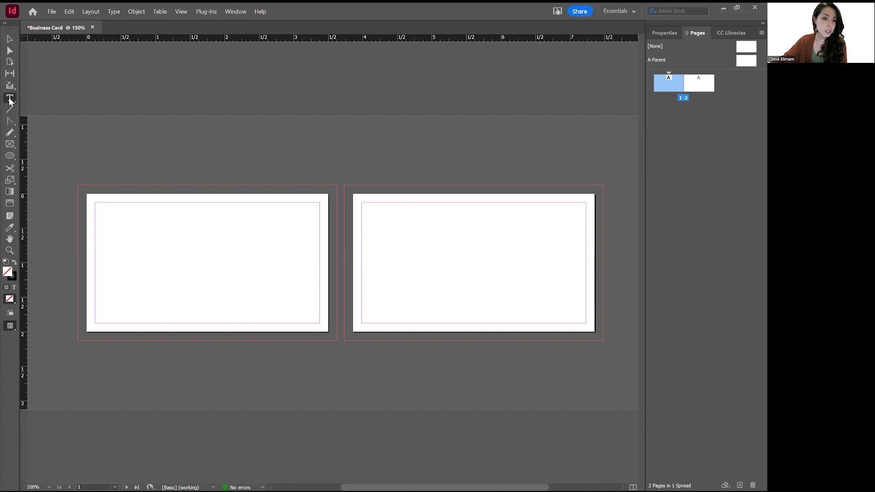
right_click(16, 105)
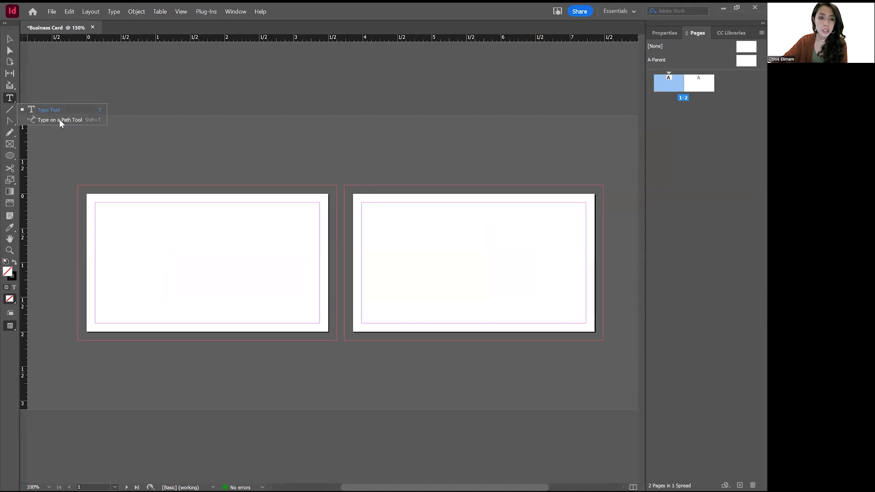
Draw a text frame across the front card and type the cardholder's full name.
left_click(11, 123)
key("t")
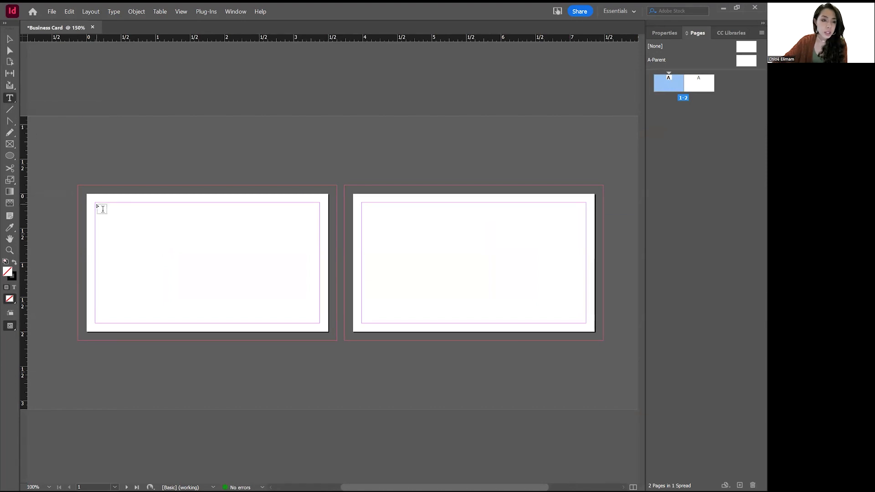
left_click_drag(95, 203, 272, 323)
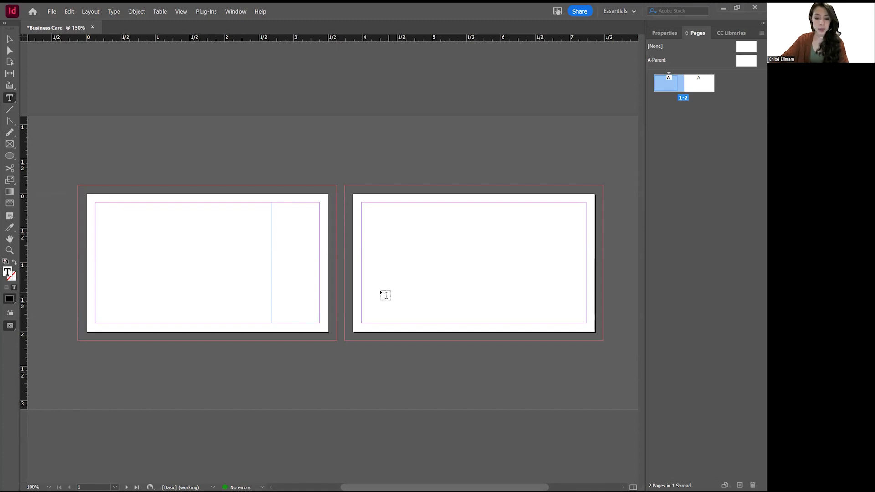
key("ctrl+a")
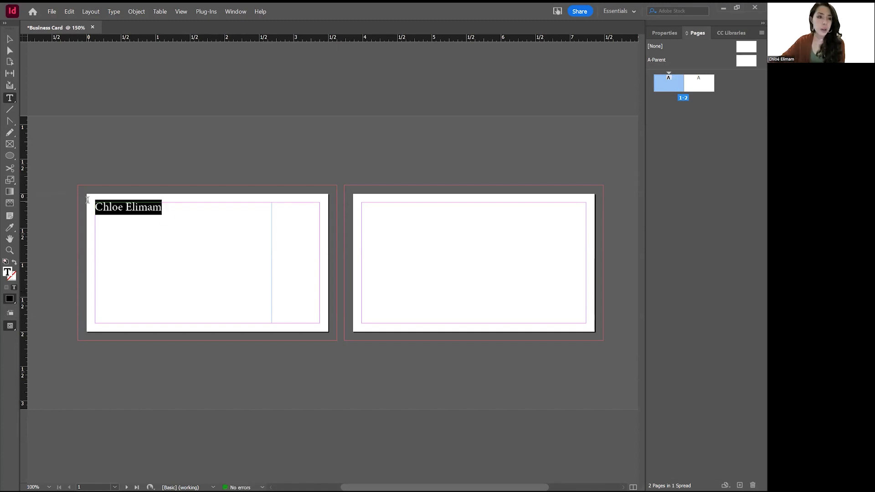
Shrink the name frame toward the card centre and select the whole name line.
left_click(10, 39)
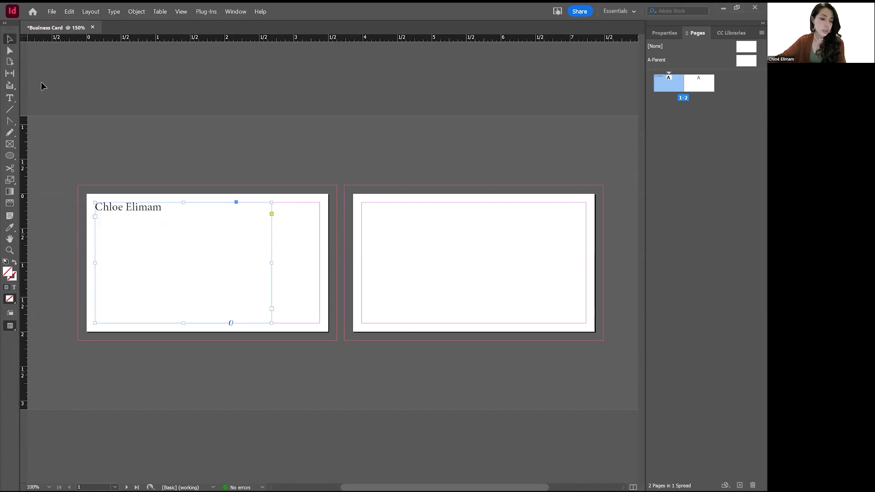
left_click_drag(94, 200, 190, 255)
left_click_drag(280, 296, 266, 281)
double_click(224, 260)
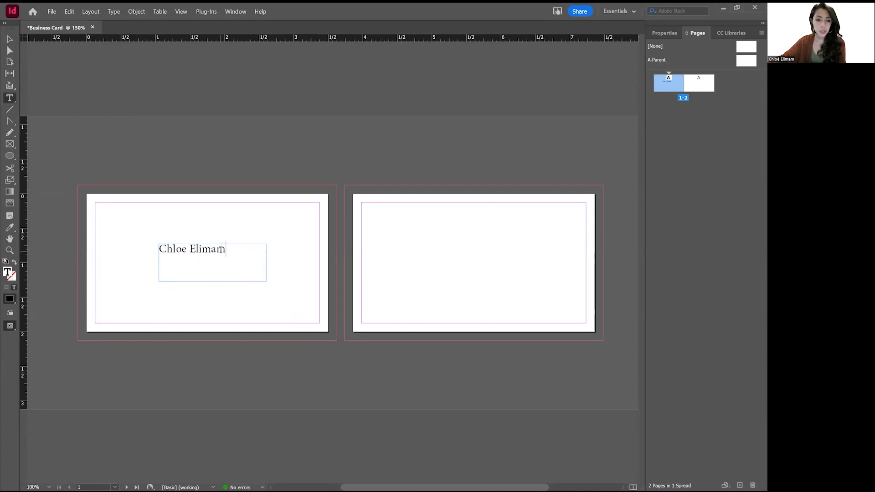
double_click(194, 248)
triple_click(198, 249)
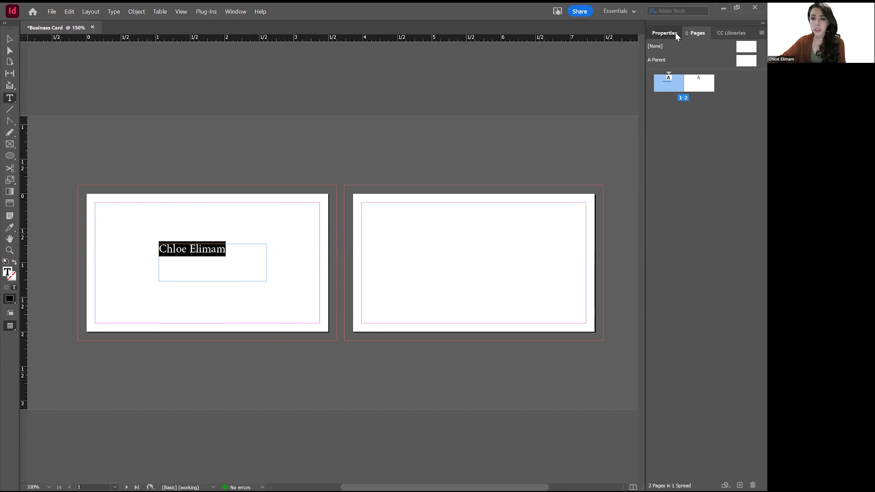
left_click(675, 32)
Select the name and open the Color Picker for its fill in HSB view.
left_click_drag(229, 250, 124, 253)
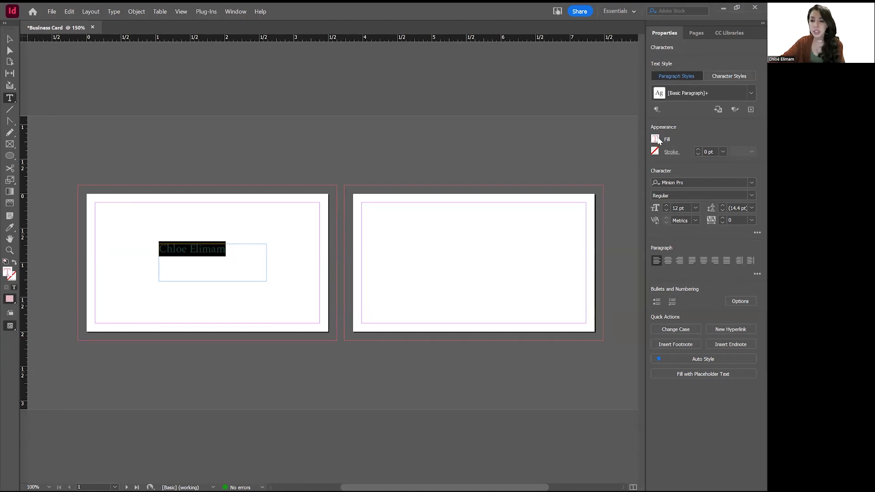
left_click(655, 139)
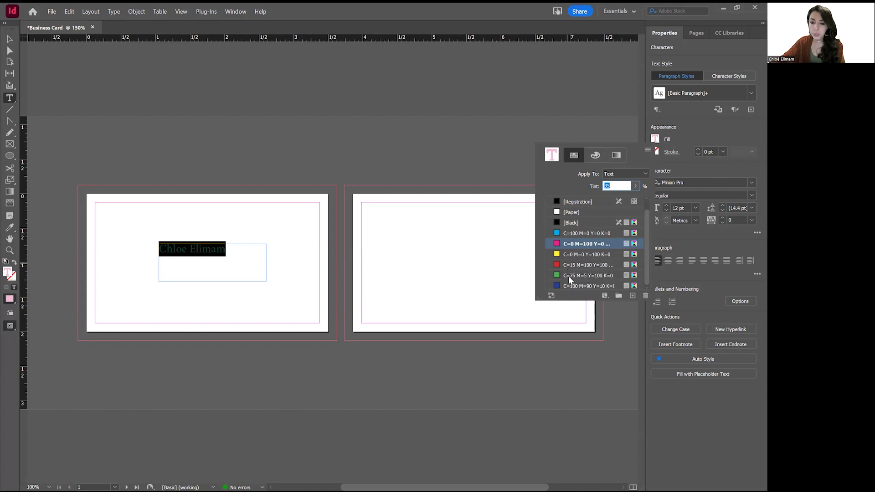
double_click(555, 159)
mouse_move(164, 120)
left_mouse_down()
mouse_move(172, 125)
mouse_move(142, 114)
left_mouse_up()
left_click(238, 141)
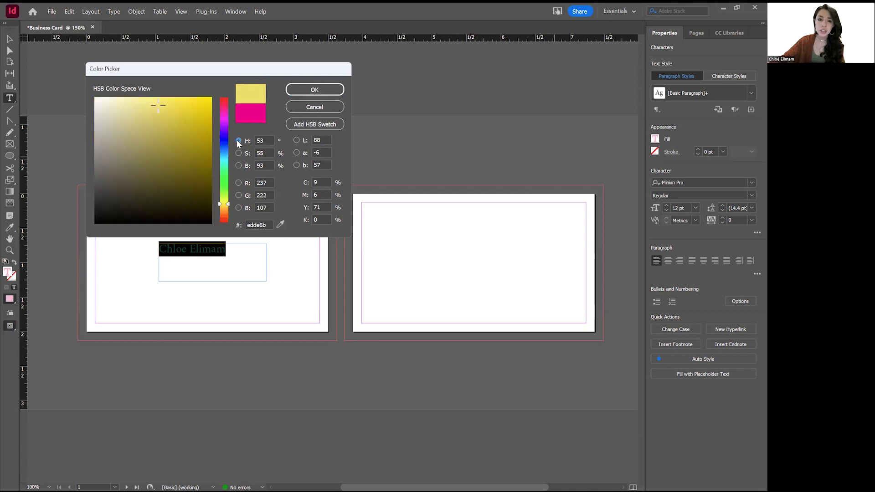
Mix a teal and add it as CMYK swatch C=81 M=23 Y=43 K=2.
left_click(206, 123)
left_click(224, 106)
mouse_move(225, 106)
left_mouse_down()
mouse_move(225, 97)
mouse_move(225, 136)
mouse_move(225, 97)
left_mouse_up()
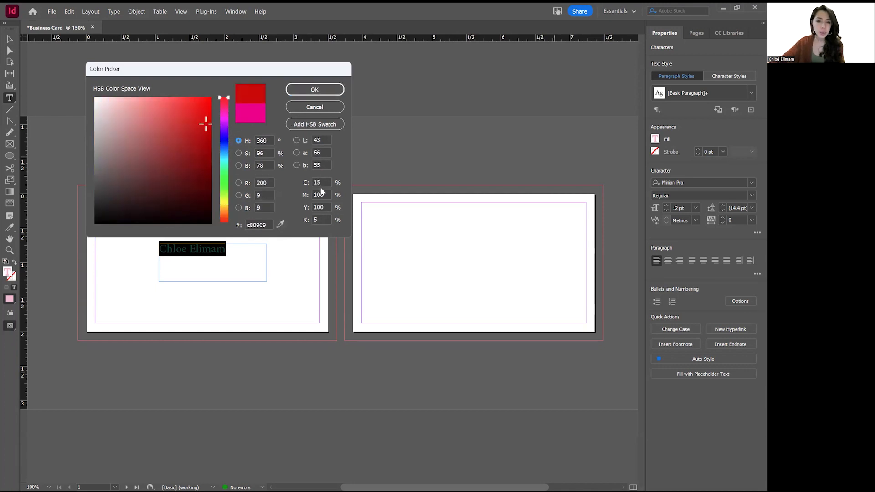
mouse_move(199, 111)
left_mouse_down()
mouse_move(185, 104)
mouse_move(141, 111)
mouse_move(148, 117)
left_mouse_up()
left_click_drag(224, 124, 223, 166)
left_click(154, 129)
left_click(167, 168)
left_click(224, 163)
left_click(223, 161)
left_click(188, 149)
left_click(318, 181)
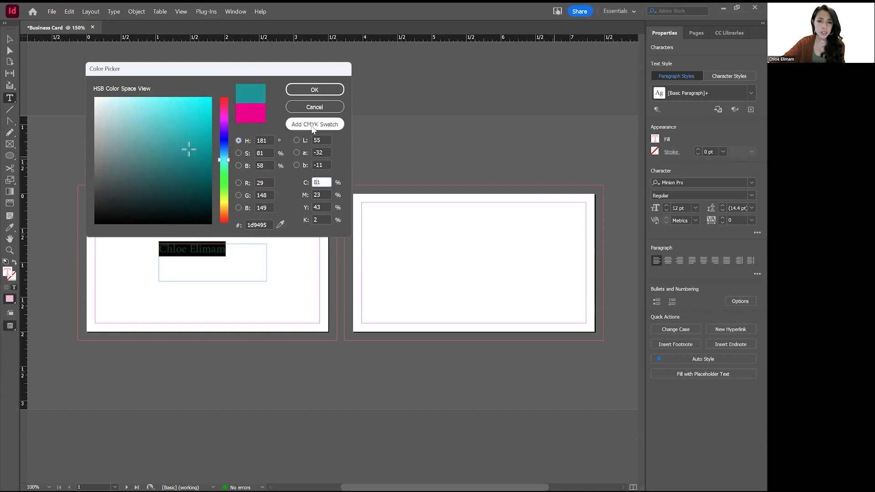
left_click(314, 89)
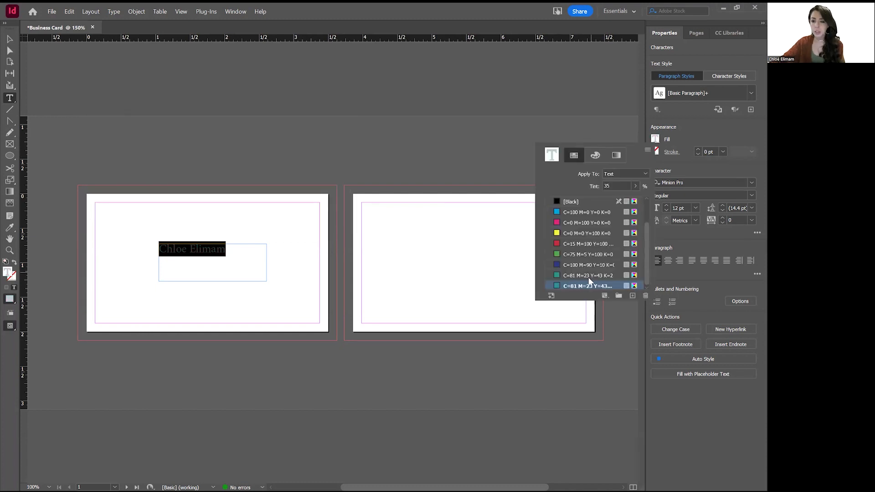
Give the name text a thicker black outline.
left_click(667, 154)
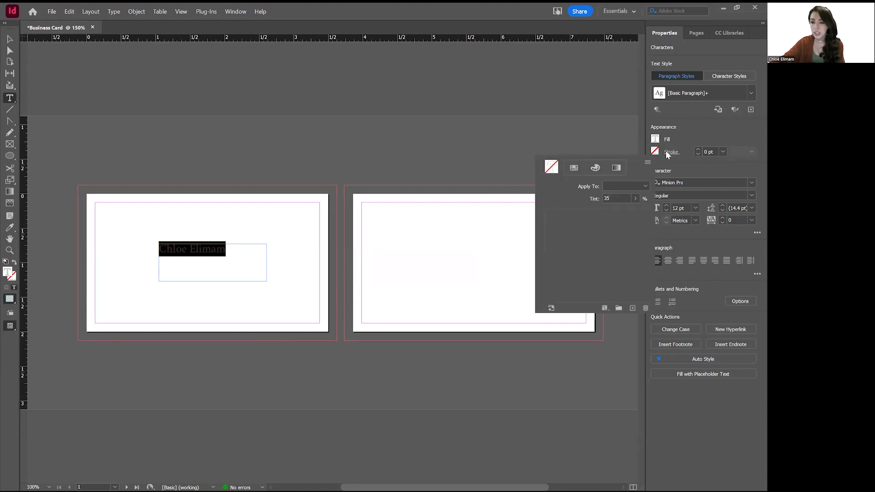
left_click(699, 148)
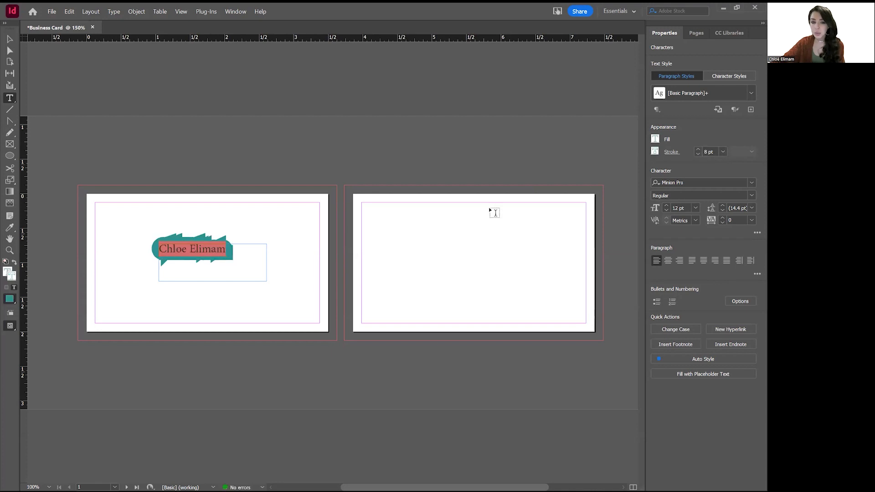
left_click(654, 152)
left_click(583, 225)
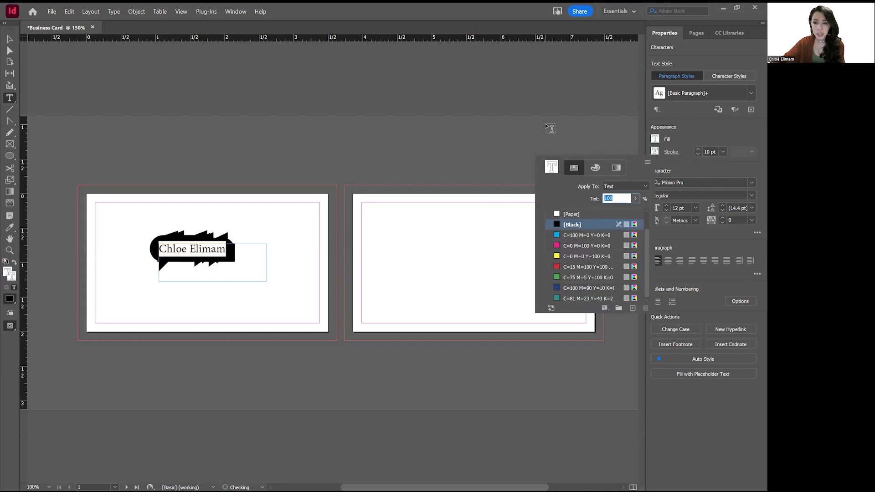
left_click(179, 251)
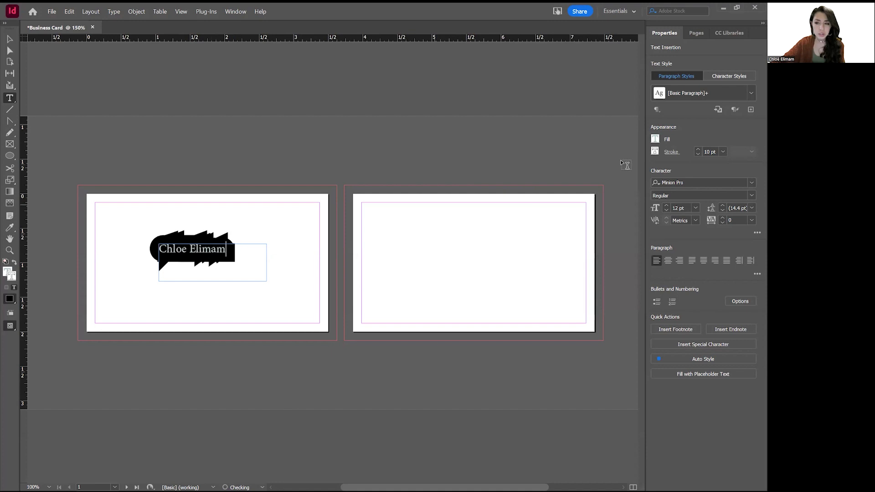
Set the name's stroke weight to 0 pt and its stroke colour to [None].
key("ctrl+a")
left_click(697, 154)
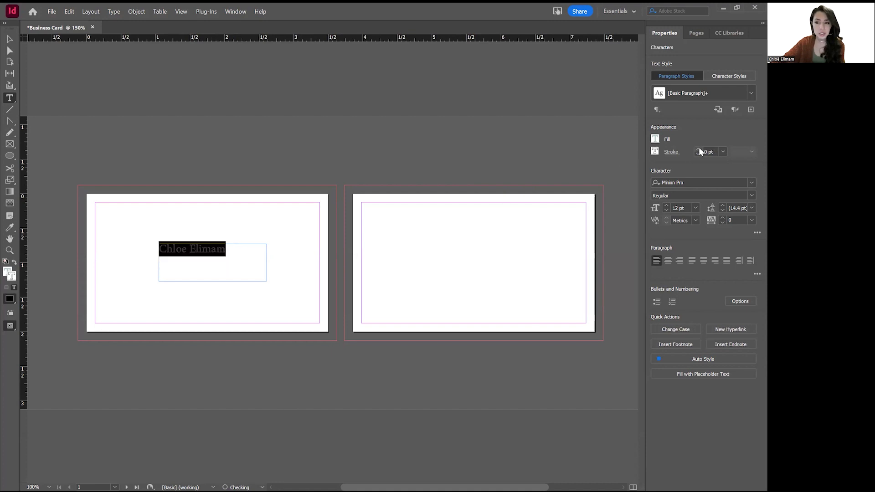
left_click(670, 150)
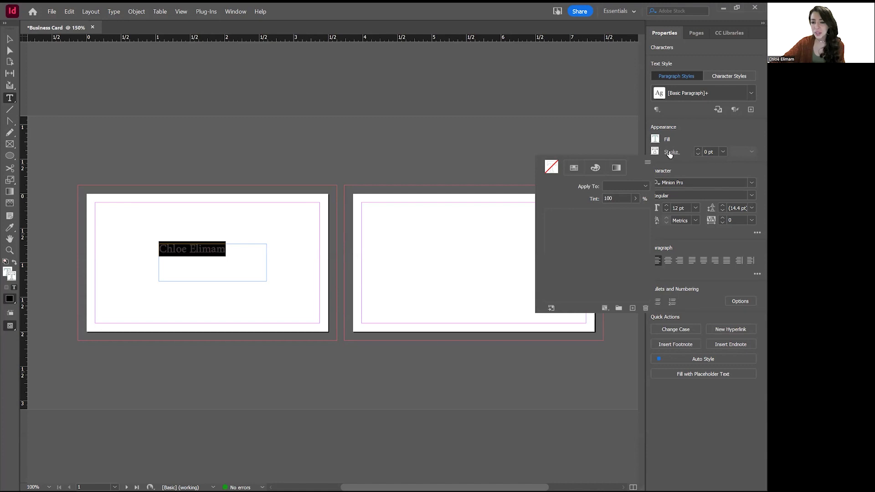
left_click(654, 151)
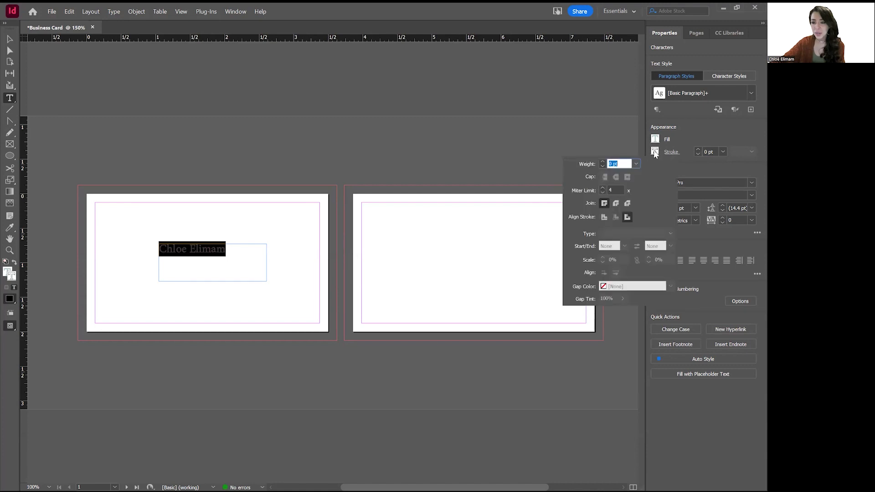
left_click(572, 214)
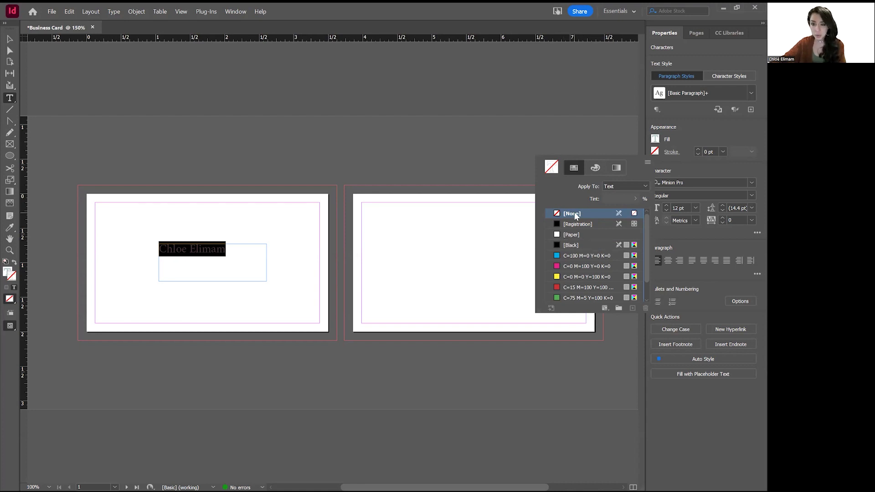
left_click(576, 246)
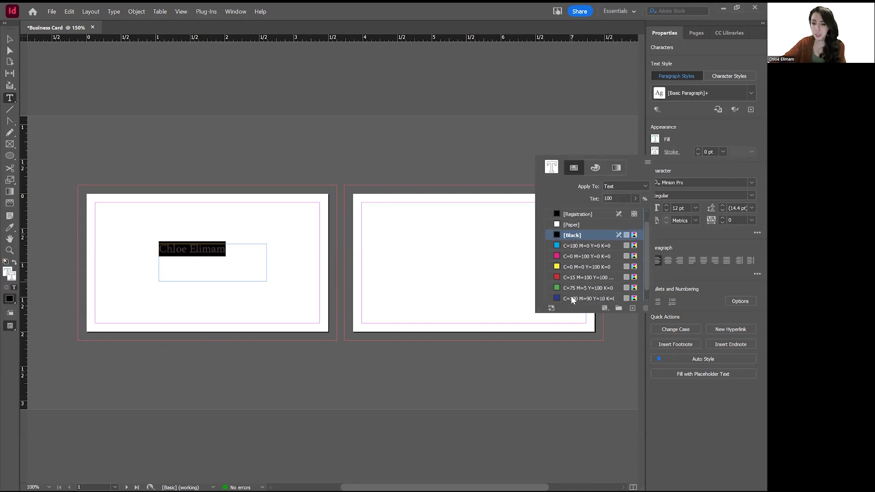
scroll(586, 236, "up", 2)
left_click(586, 214)
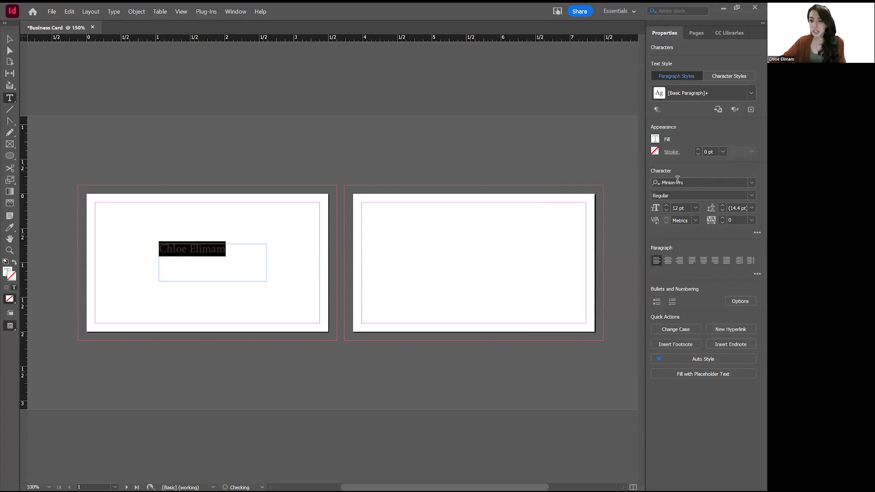
Break the name so the surname sits on its own line, then select both lines.
left_click(752, 184)
left_click(752, 184)
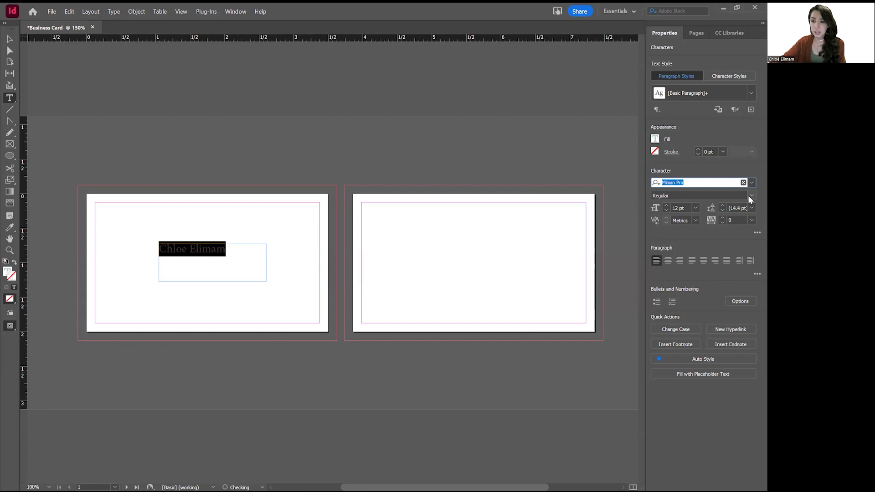
left_click(748, 196)
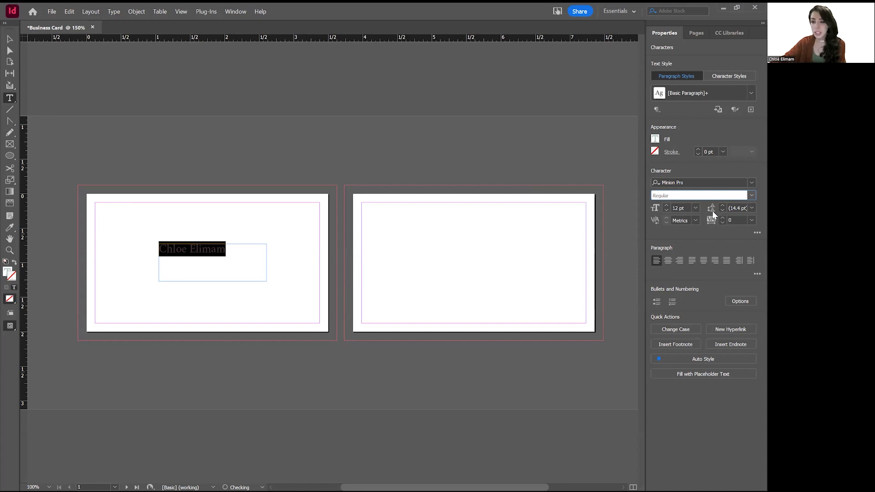
left_click(190, 249)
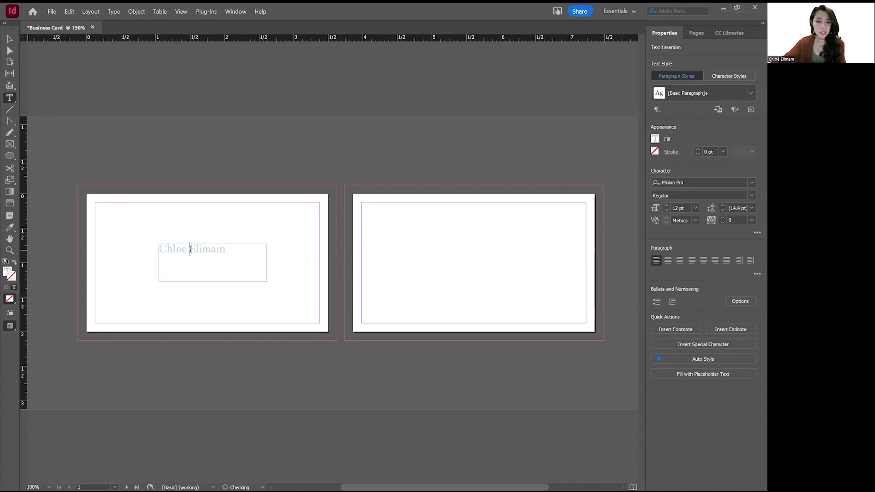
key("Return")
key("shift+End")
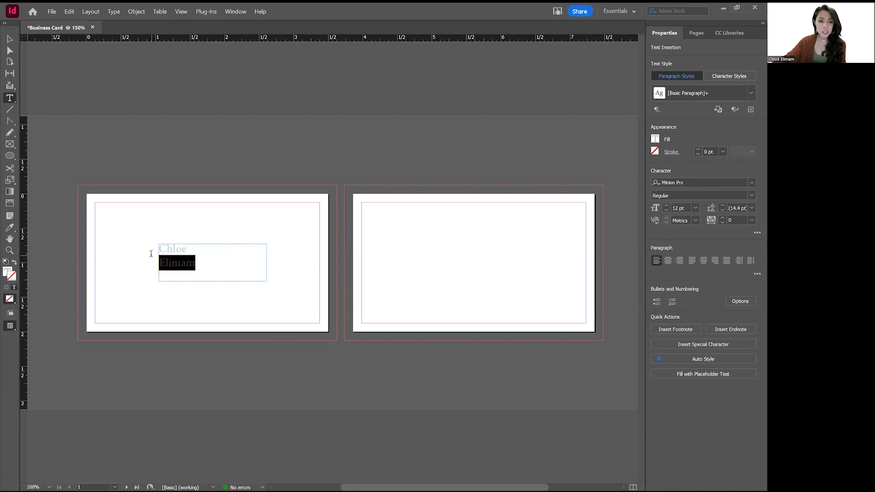
key("ctrl+a")
Test larger and smaller leading, set it to Auto, and delete a stray space in the first name.
left_click(722, 206)
left_click(722, 206)
left_click(722, 205)
left_click(722, 205)
left_click(722, 205)
left_click(722, 205)
left_click(722, 206)
left_click(722, 205)
left_click(722, 210)
left_click(722, 210)
left_click(722, 211)
left_click(722, 211)
left_click(720, 208)
left_click(720, 209)
left_click(720, 208)
left_click(720, 209)
left_click(721, 209)
left_click(751, 207)
left_click(740, 219)
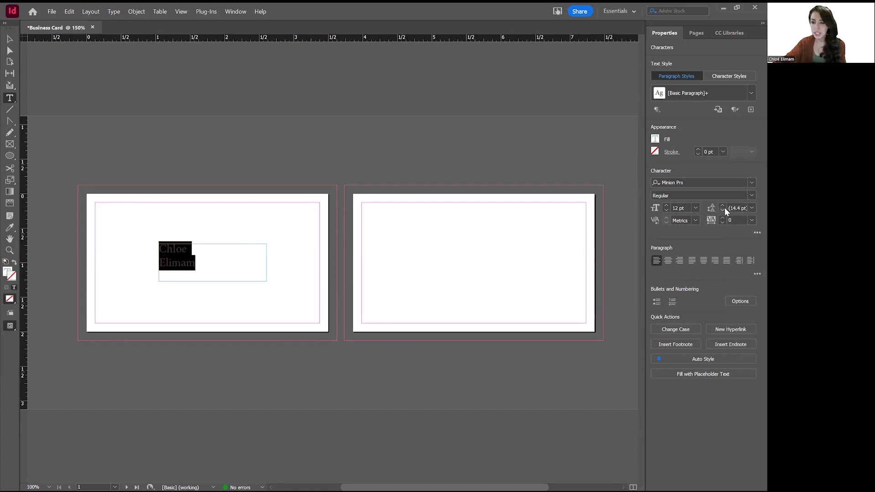
left_click(185, 250)
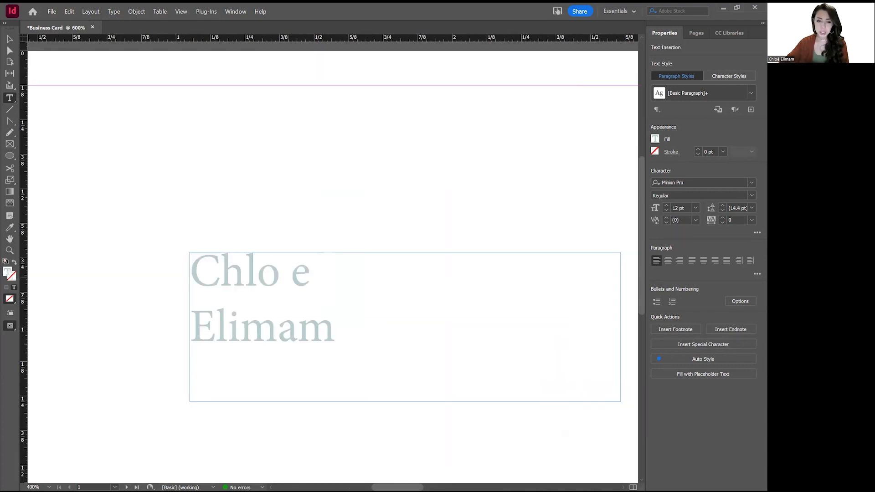
key("BackSpace")
Nudge the kerning before the first name's last letter up and down, then return it to 0.
left_click(665, 219)
left_click(666, 218)
left_click(666, 218)
left_click(666, 218)
left_click(666, 218)
left_click(666, 219)
left_click(666, 218)
left_click(666, 218)
left_click(666, 219)
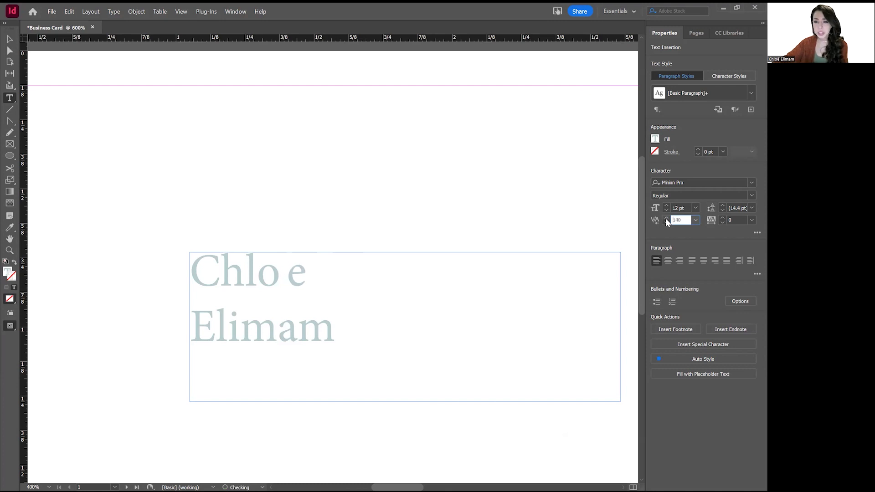
left_click(666, 222)
left_click(665, 222)
left_click(666, 222)
left_click(666, 222)
left_click(665, 221)
left_click(665, 222)
left_click(666, 222)
left_click(665, 222)
left_click(665, 221)
left_click(666, 222)
left_click(666, 222)
left_click(666, 221)
left_click(665, 222)
left_click(666, 222)
left_click(666, 222)
left_click(666, 219)
left_click(666, 219)
left_click(666, 219)
left_click(666, 218)
left_click(666, 219)
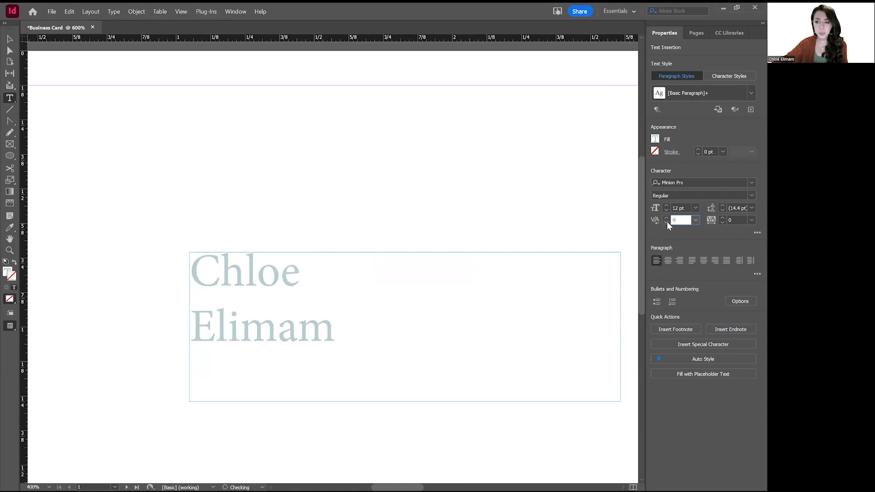
left_click(365, 326)
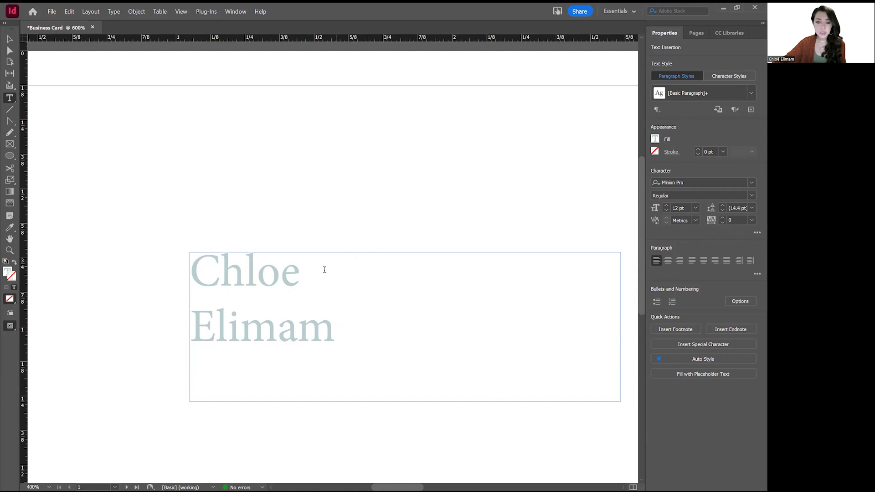
Select the first name line and try wider and tighter tracking settings.
left_click_drag(332, 264, 154, 261)
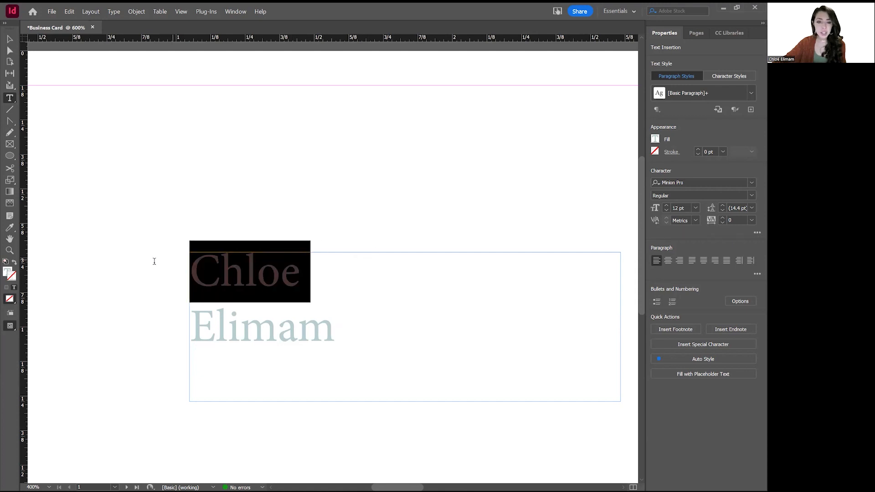
left_click(722, 218)
left_click(722, 217)
left_click(720, 217)
left_click(720, 217)
left_click(720, 217)
left_click(720, 217)
left_click(720, 217)
left_click(721, 216)
left_click(720, 217)
left_click(720, 217)
left_click(722, 221)
left_click(723, 221)
left_click(722, 221)
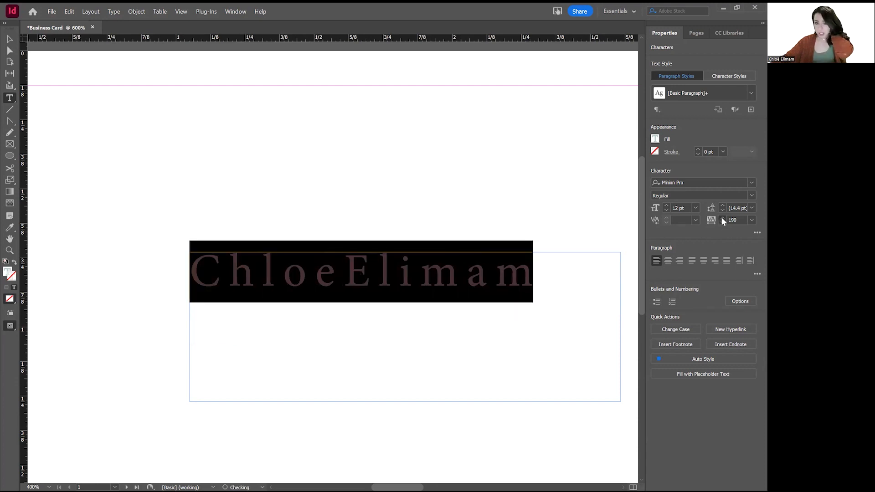
left_click(721, 218)
left_click(721, 218)
left_click(721, 217)
left_click(721, 218)
left_click(721, 218)
left_click(721, 217)
left_click(721, 218)
left_click(722, 217)
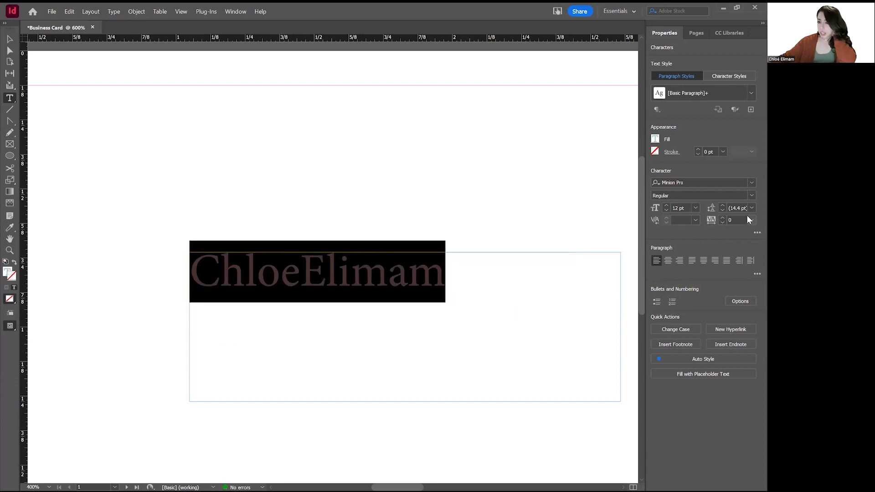
Reset the kerning value and set the name's font size to 20 pt.
left_click(684, 219)
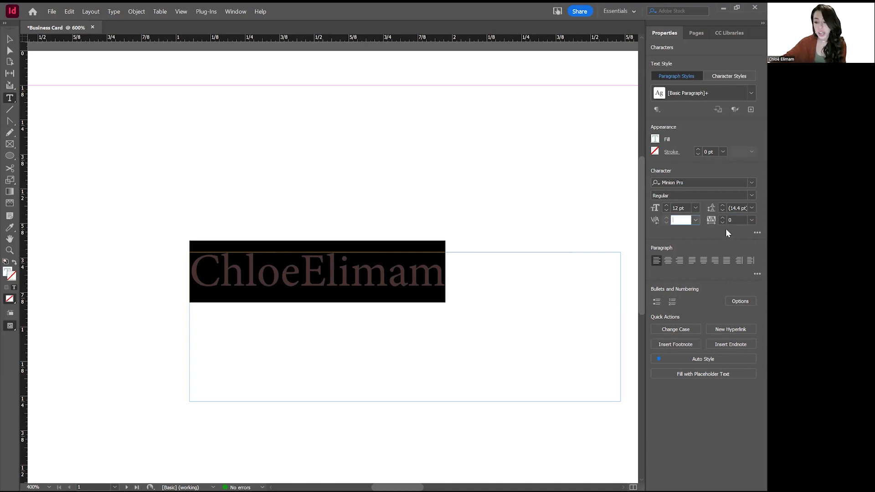
left_click(686, 208)
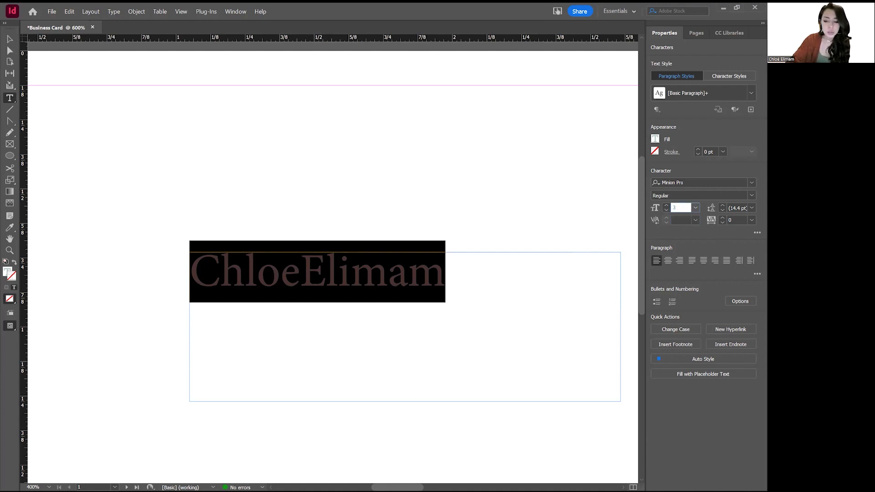
key("Return")
left_click(724, 183)
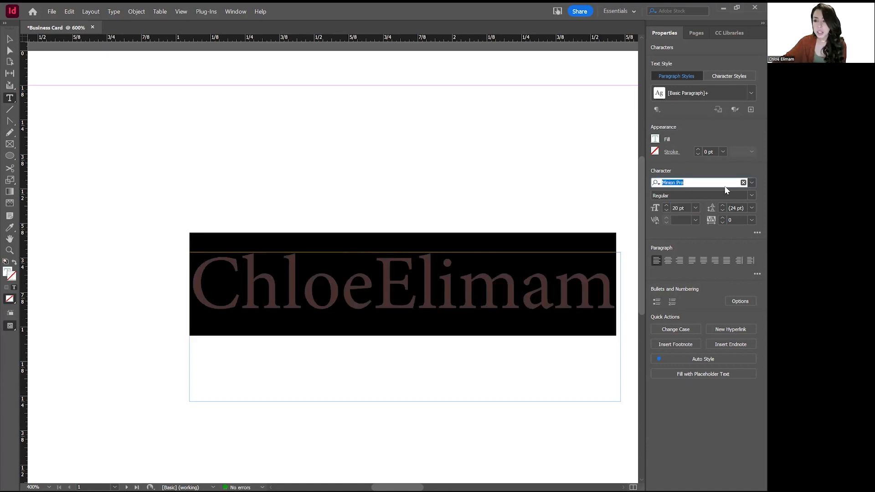
Try Harlow Solid Italic and browse more fonts, then set the name in Bauhaus 93.
left_click(750, 183)
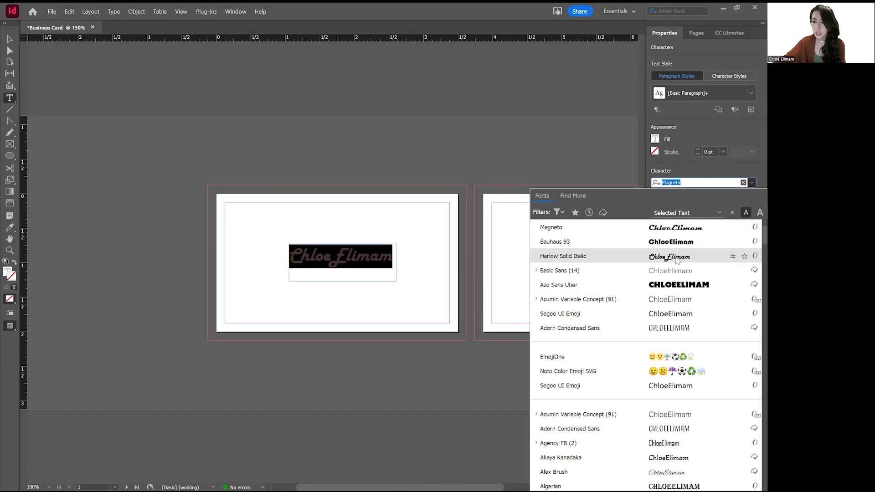
left_click(677, 256)
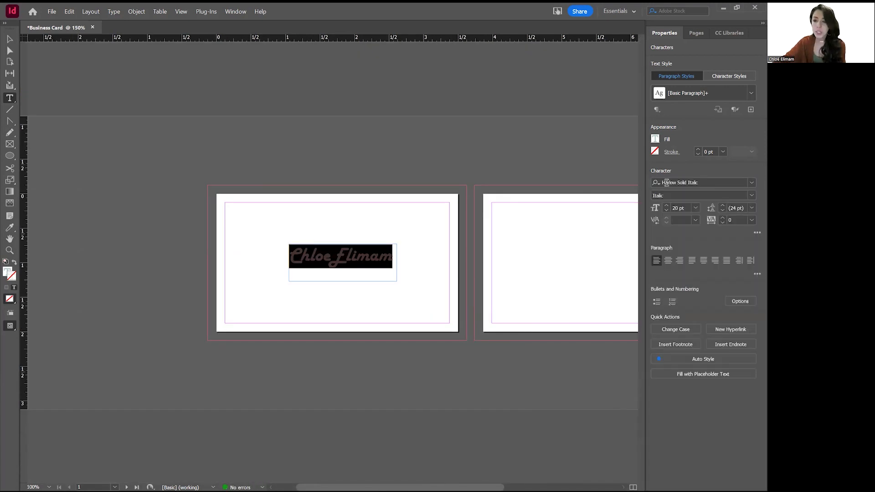
left_click(750, 182)
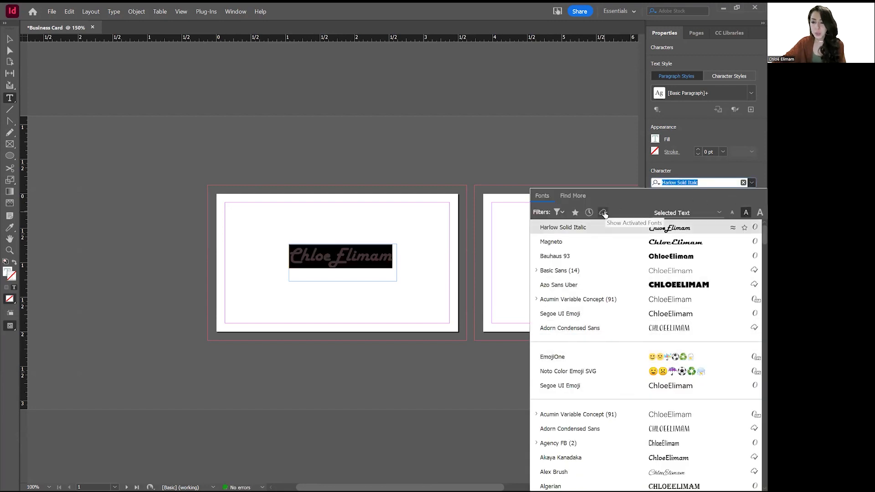
left_click(574, 196)
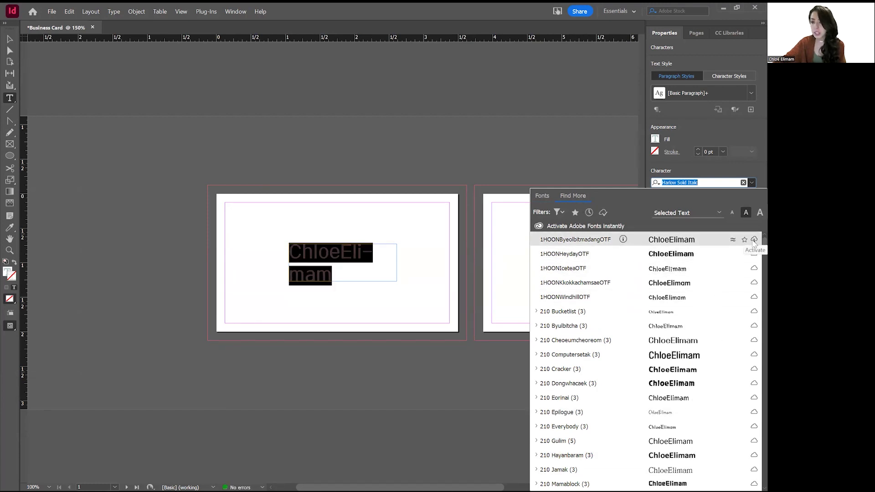
left_click(542, 196)
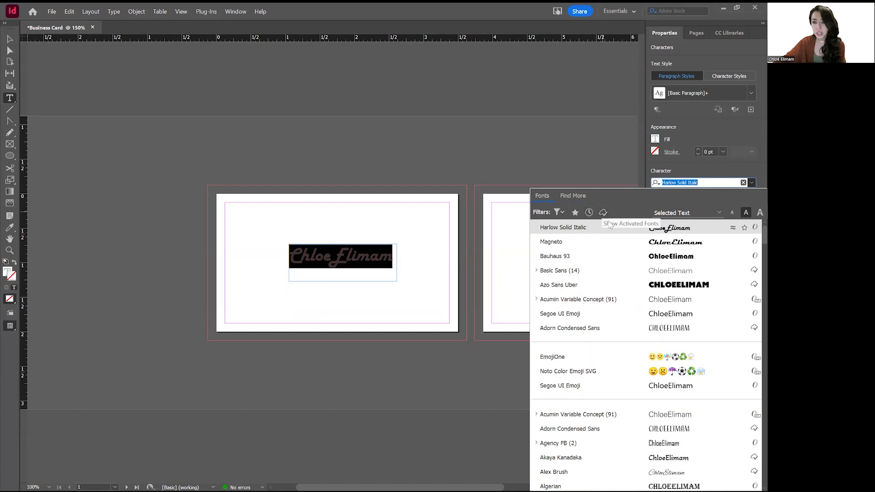
left_click(611, 258)
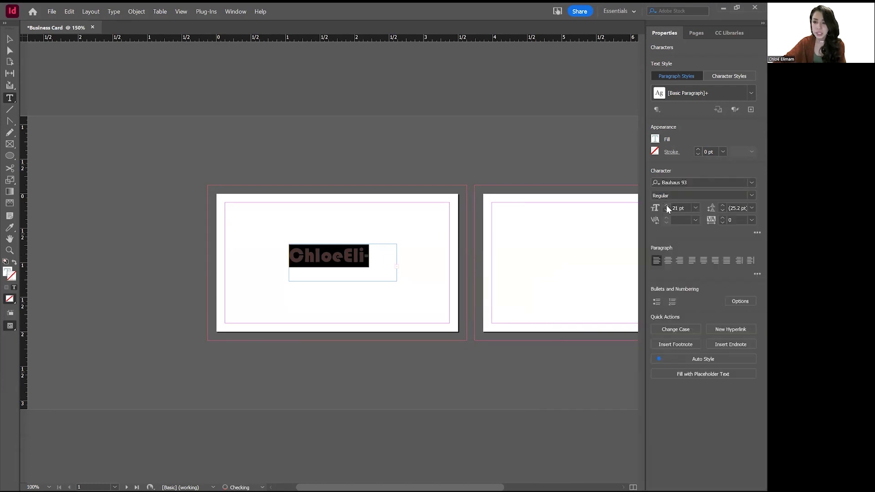
Restore the space between the first name and surname.
left_click(397, 266)
double_click(377, 257)
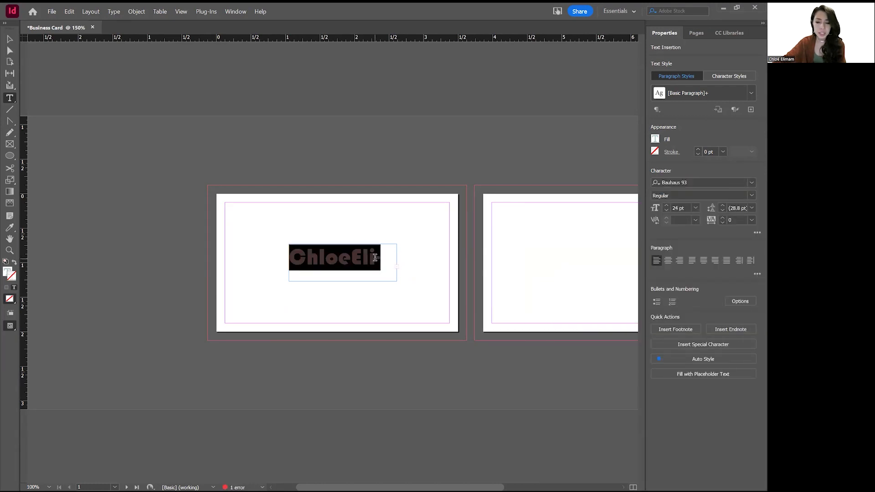
left_click(351, 259)
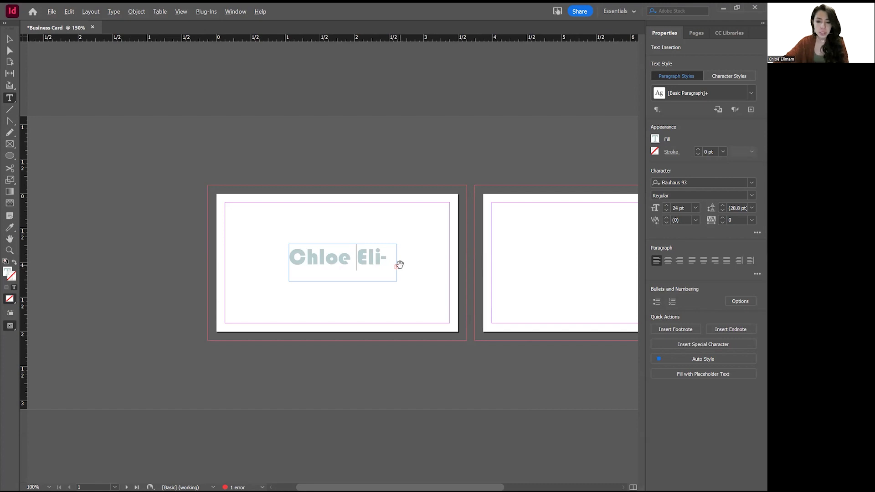
scroll(401, 269, "up", 3)
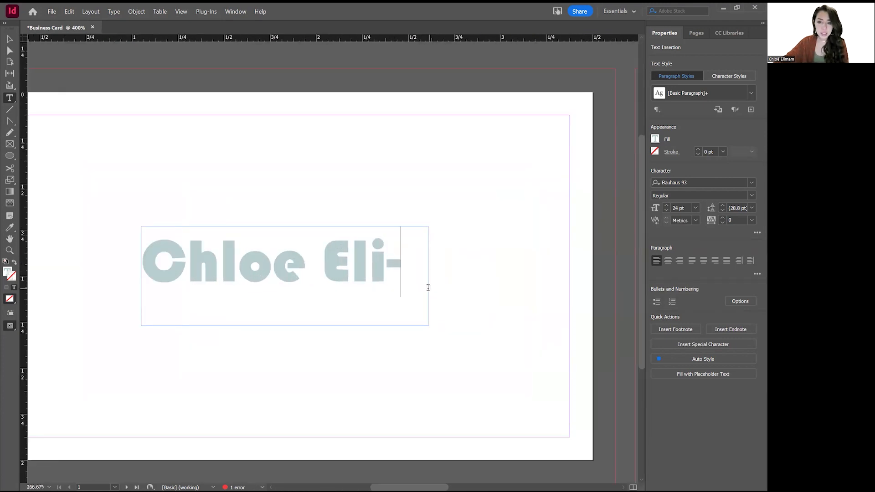
double_click(217, 251)
Widen the name's frame so it fits on one line, then trim it to 2.06 × 0.29 in.
key("Escape")
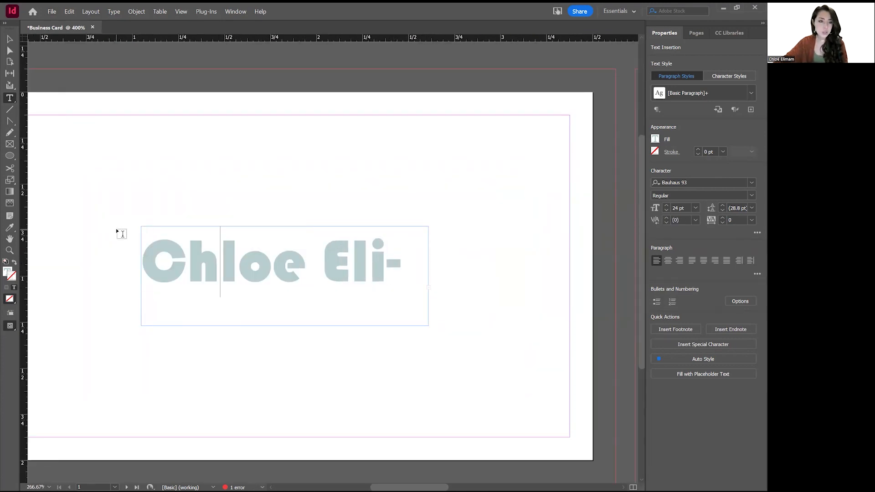
left_click_drag(438, 276, 520, 278)
left_click_drag(330, 326, 332, 286)
double_click(342, 260)
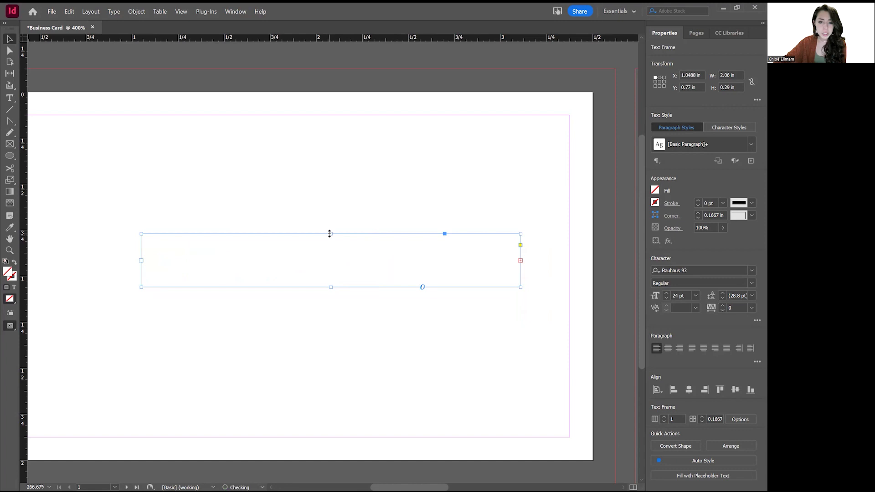
Select all of the name text and set its paragraph to Align center.
key("ctrl+a")
key("ctrl+minus")
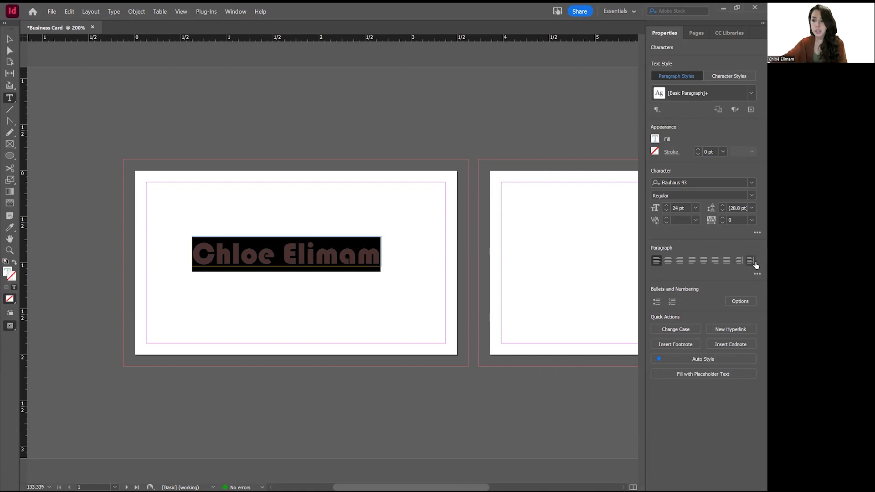
left_click(669, 262)
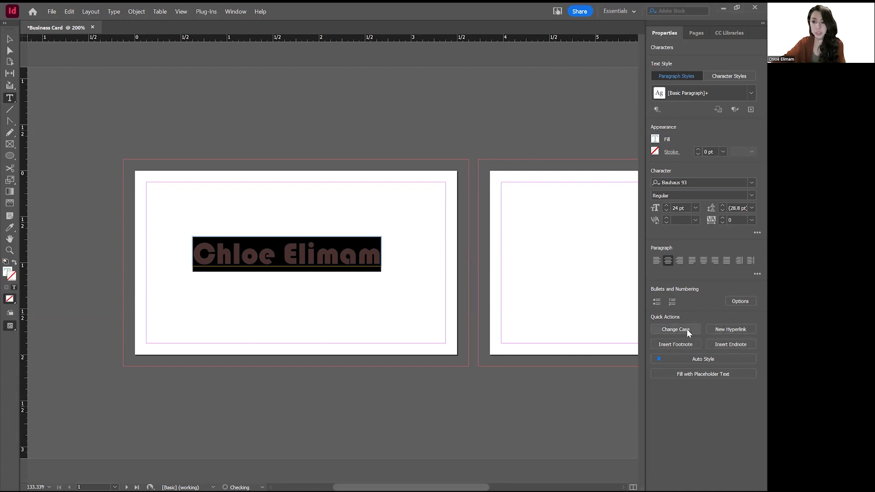
left_click(283, 253)
left_click_drag(283, 254, 387, 252)
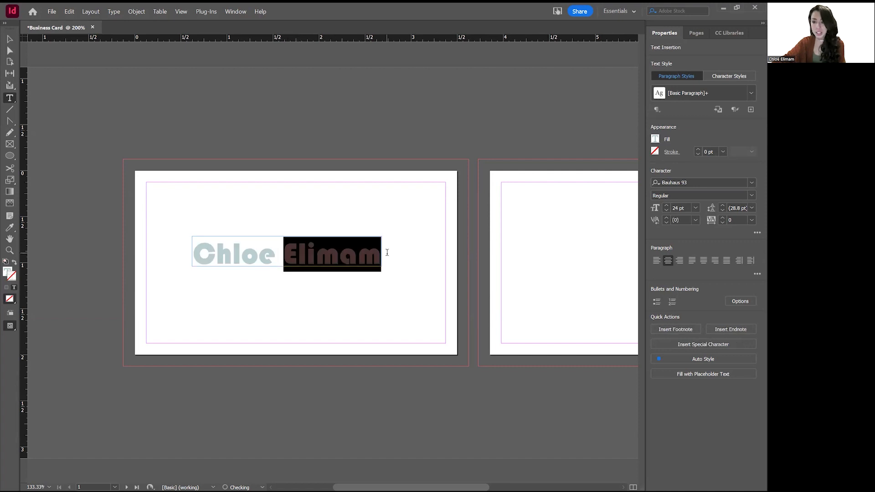
left_click(695, 347)
left_click(272, 253)
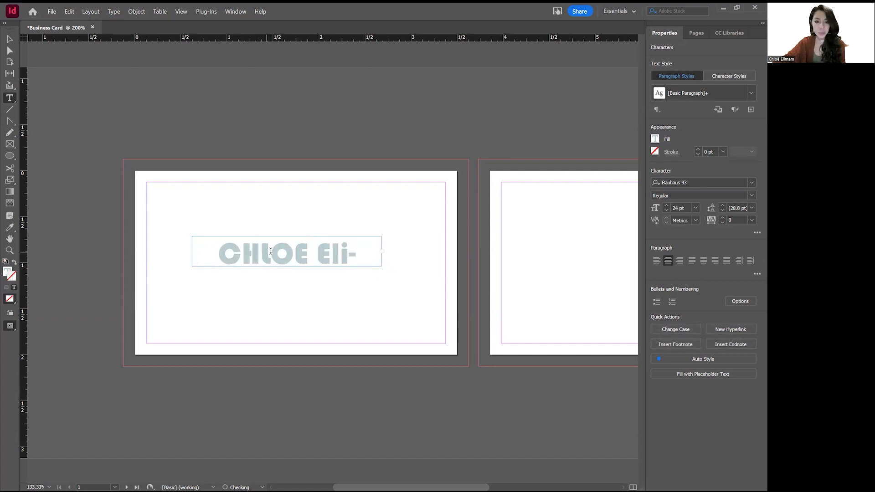
double_click(272, 253)
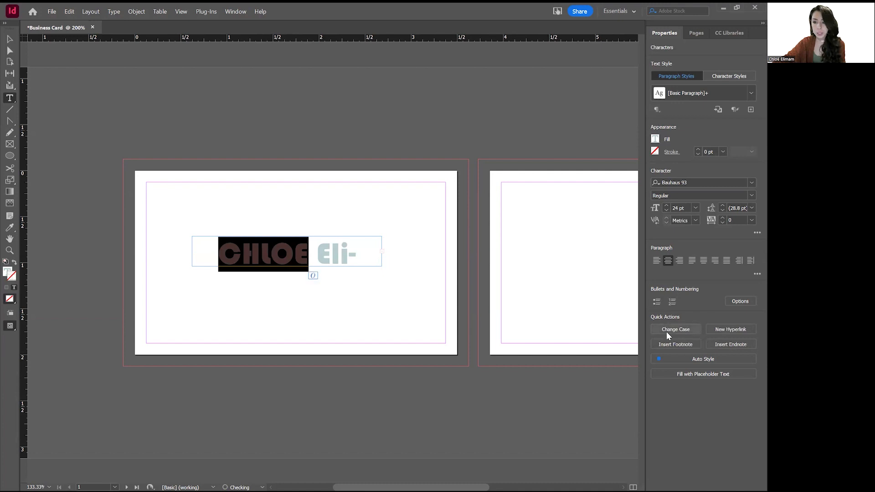
left_click(675, 329)
left_click(666, 351)
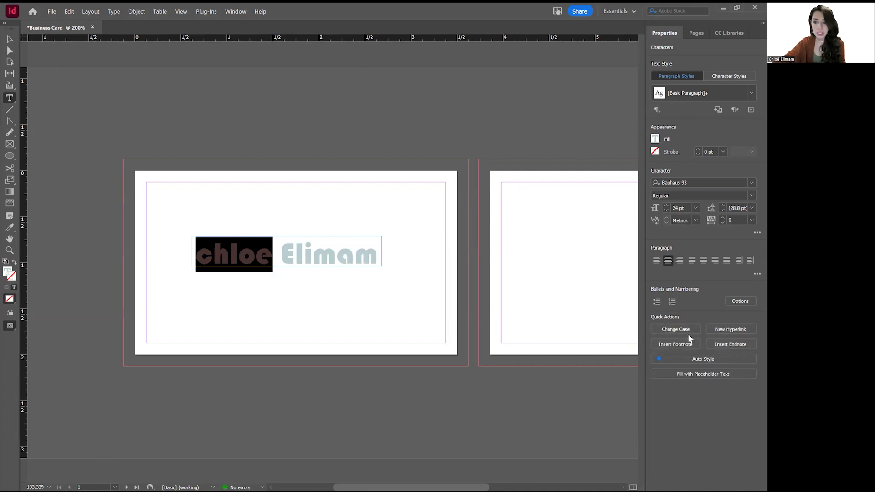
left_click(687, 330)
left_click(682, 362)
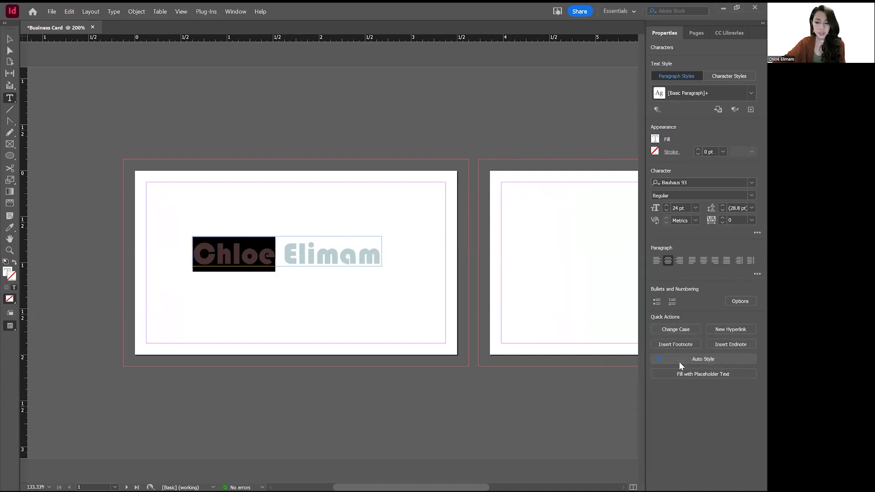
left_click(688, 331)
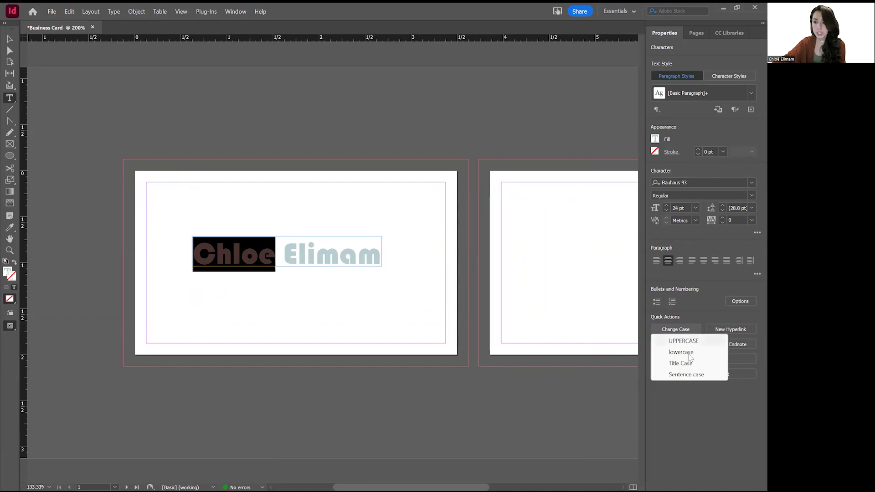
left_click(703, 374)
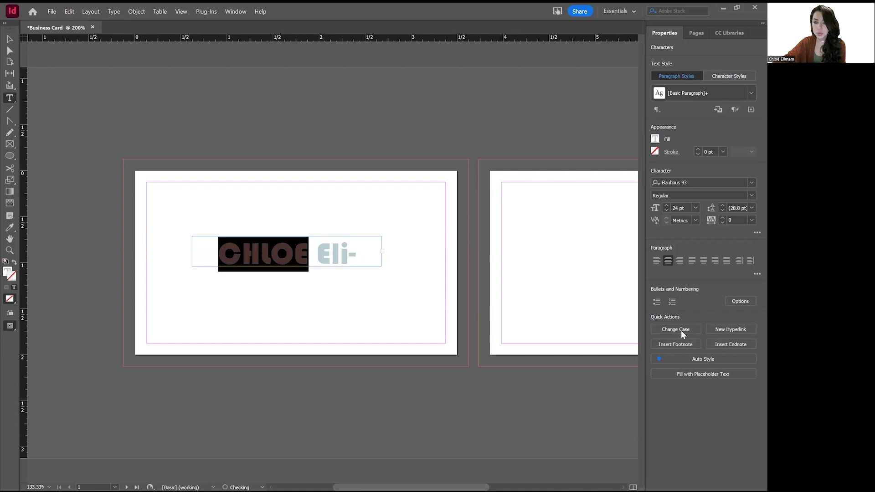
left_click(678, 328)
left_click(689, 363)
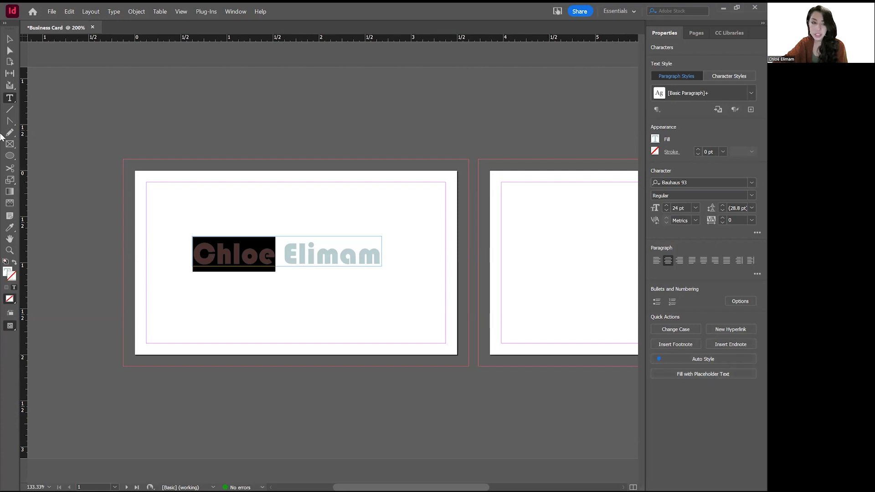
left_click_drag(314, 185, 592, 338)
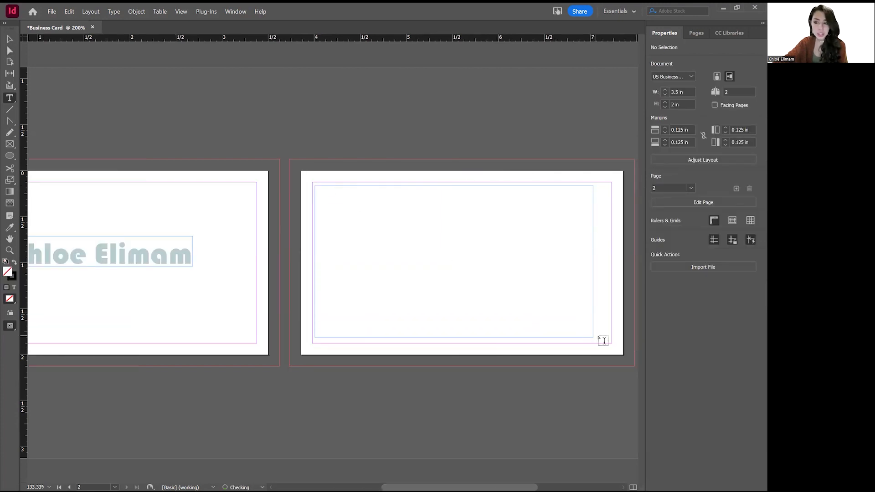
left_click(704, 374)
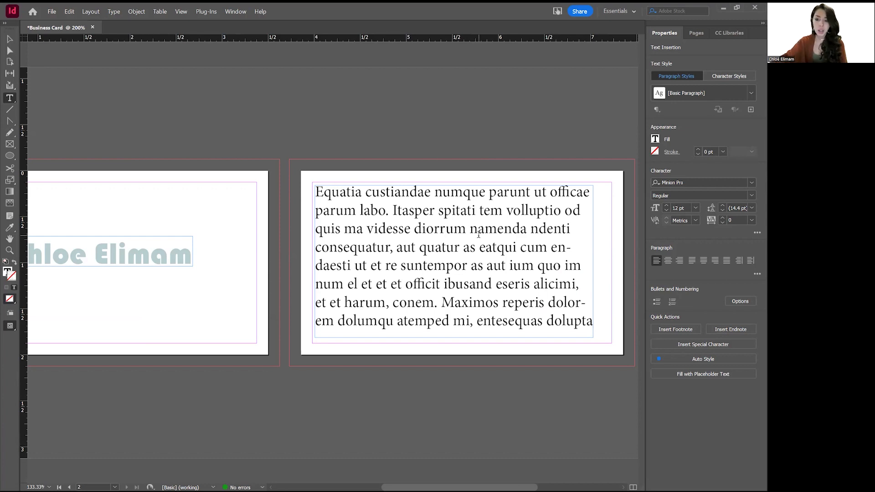
key("ctrl+z")
key("ctrl+z")
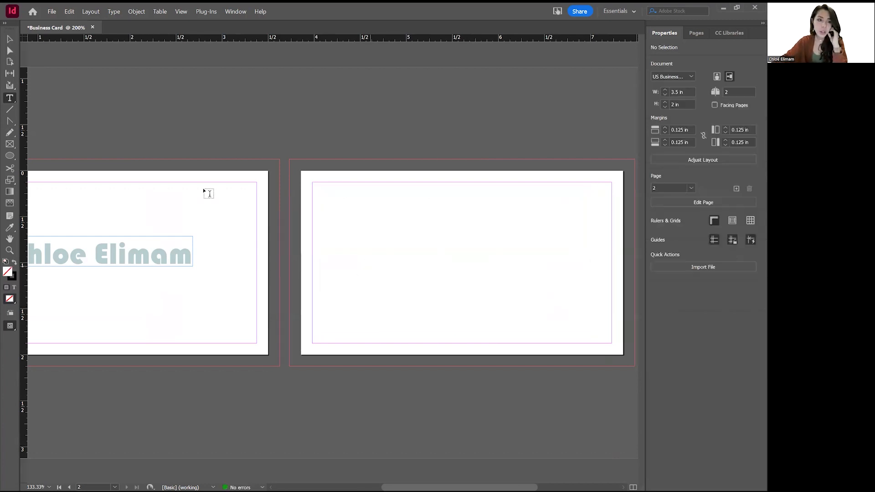
left_click(13, 42)
left_click_drag(129, 108, 314, 118)
left_click(70, 11)
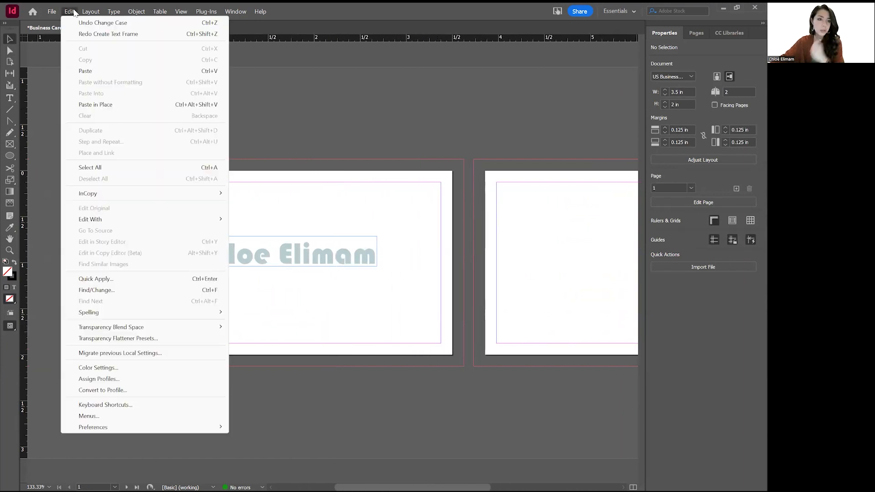
left_click(297, 124)
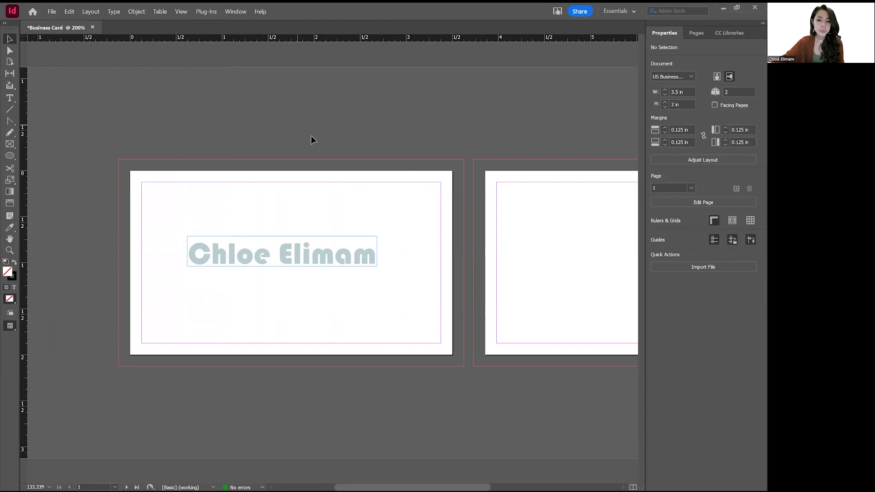
Move the name frame near the card centre, then align it to the page's horizontal and vertical centres.
left_click_drag(338, 256, 409, 236)
left_click(332, 244)
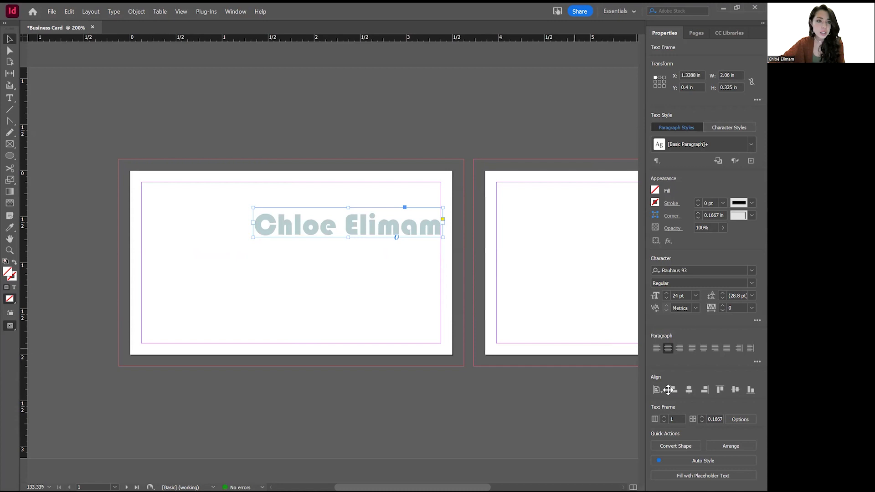
mouse_move(326, 250)
left_mouse_down()
mouse_move(307, 265)
mouse_move(321, 238)
left_mouse_up()
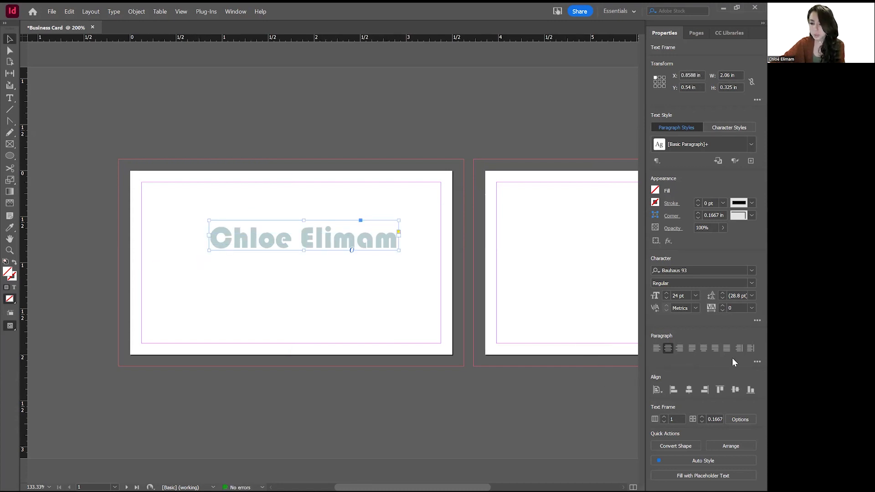
left_click(657, 390)
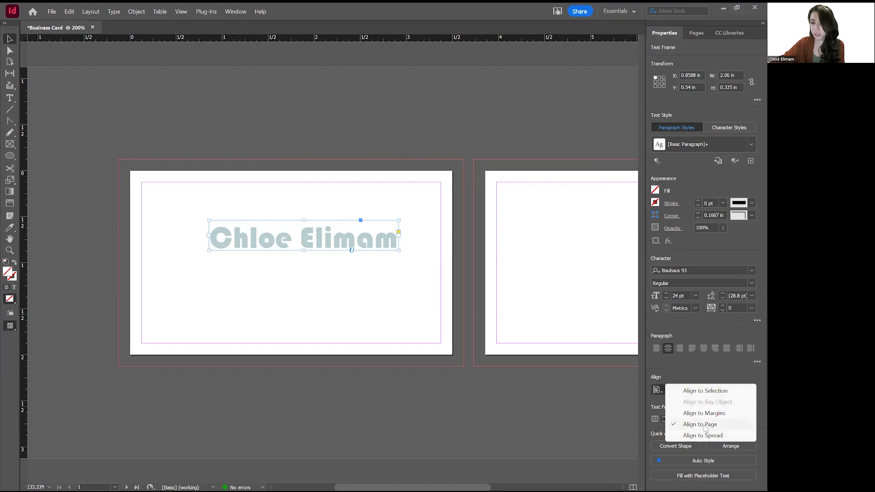
left_click(703, 373)
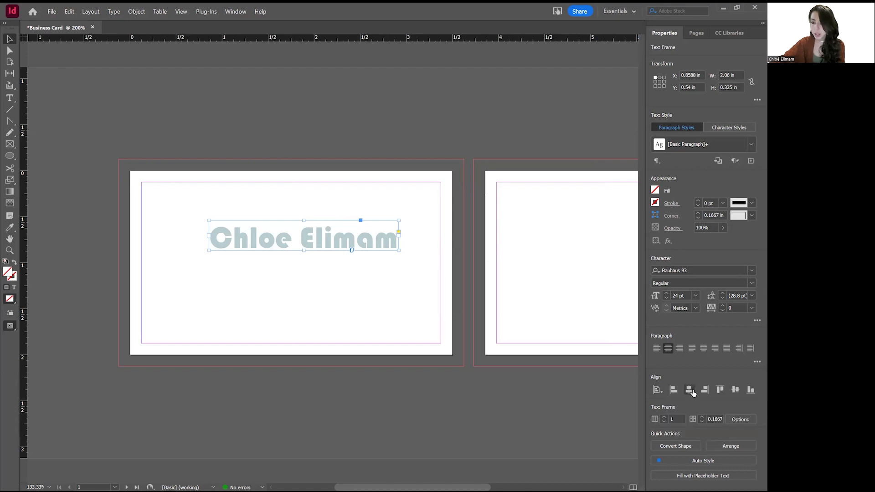
left_click(691, 390)
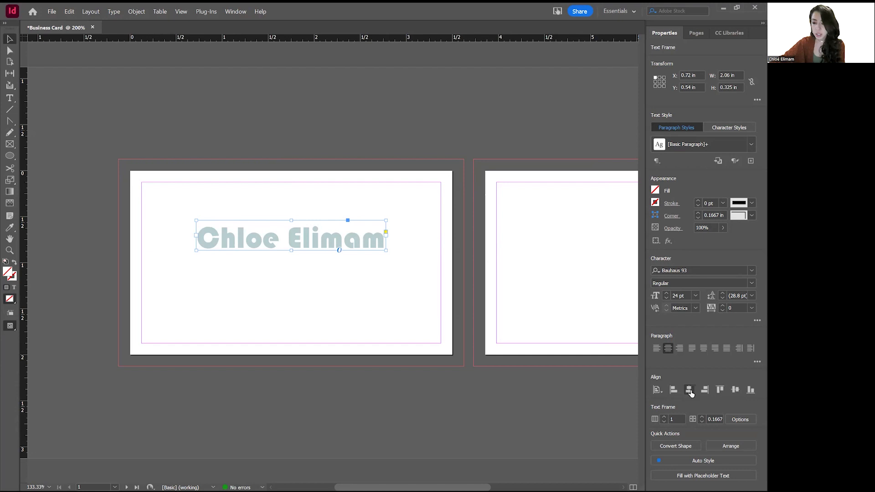
left_click(735, 390)
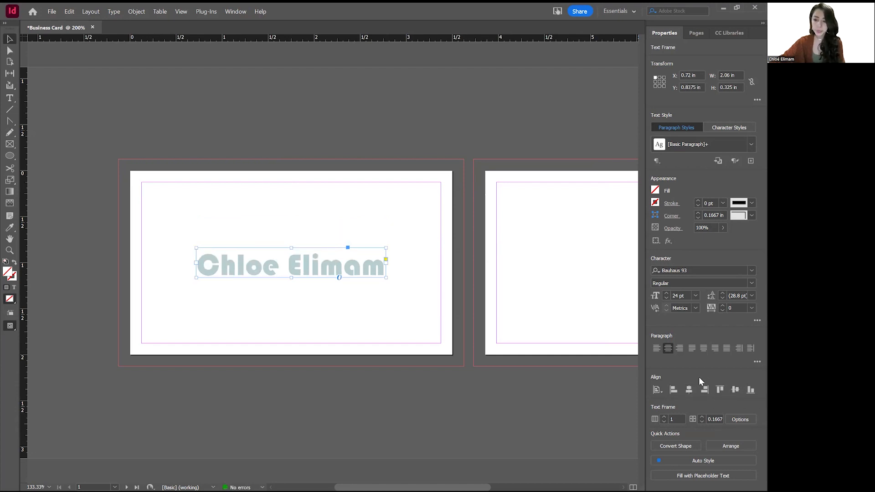
left_click(460, 206)
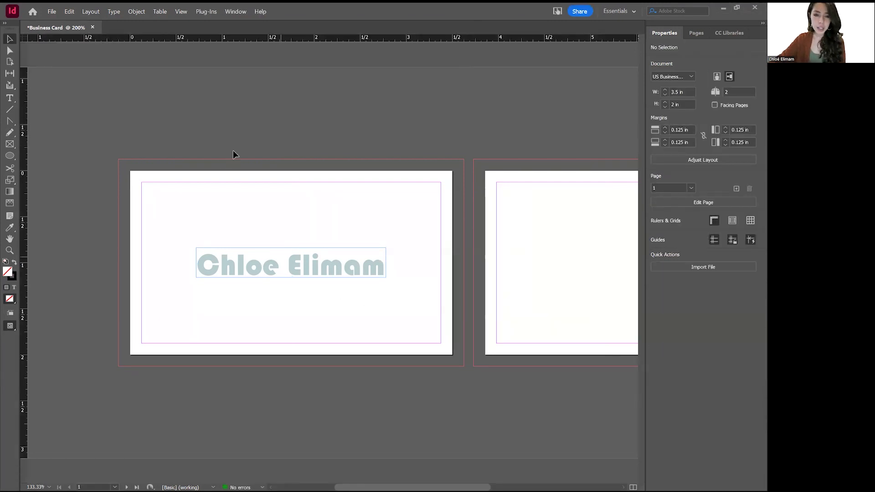
Draw a 3.75 × 2.25 in rectangle with the Rectangle Tool covering page 1 to the bleed.
left_click(13, 156)
right_click(13, 156)
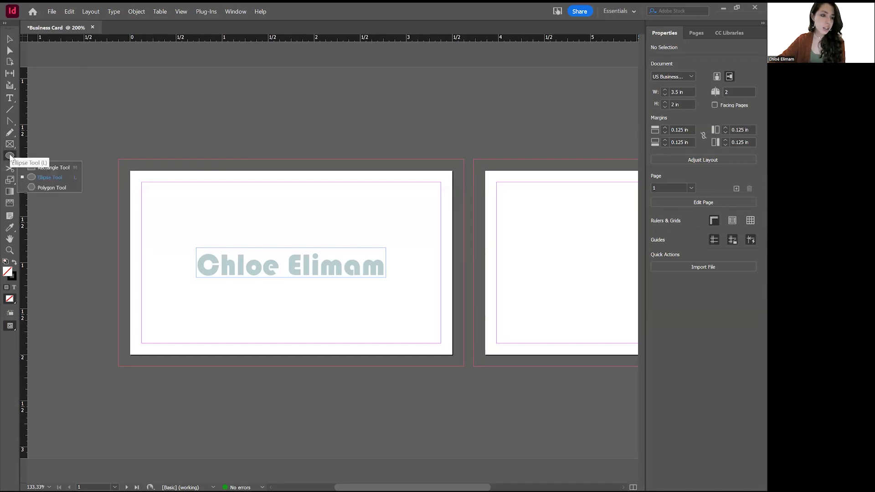
left_click(53, 168)
right_click(13, 156)
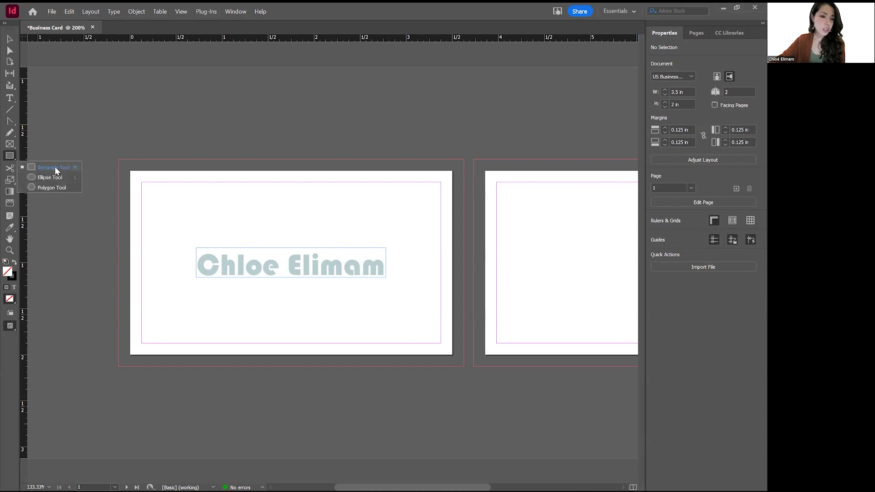
left_click_drag(119, 159, 463, 367)
right_click(424, 357)
left_click(694, 120)
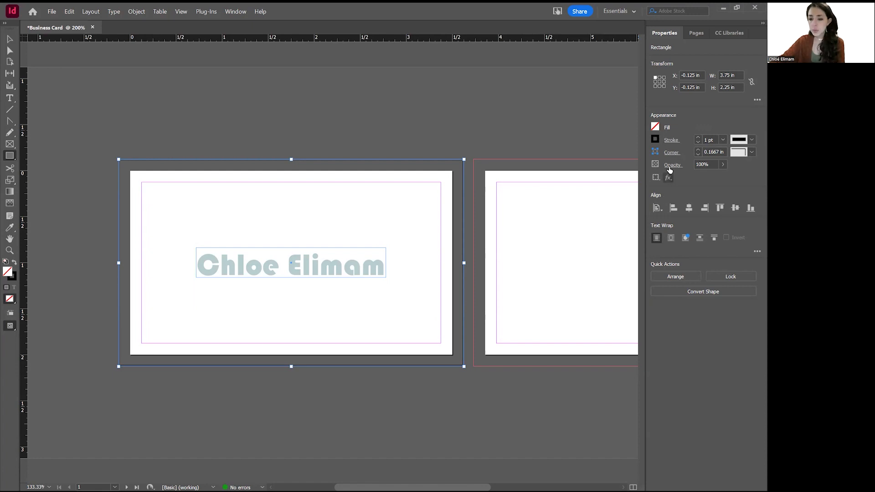
Fill the rectangle dark green and set its stroke to [None].
left_click(655, 127)
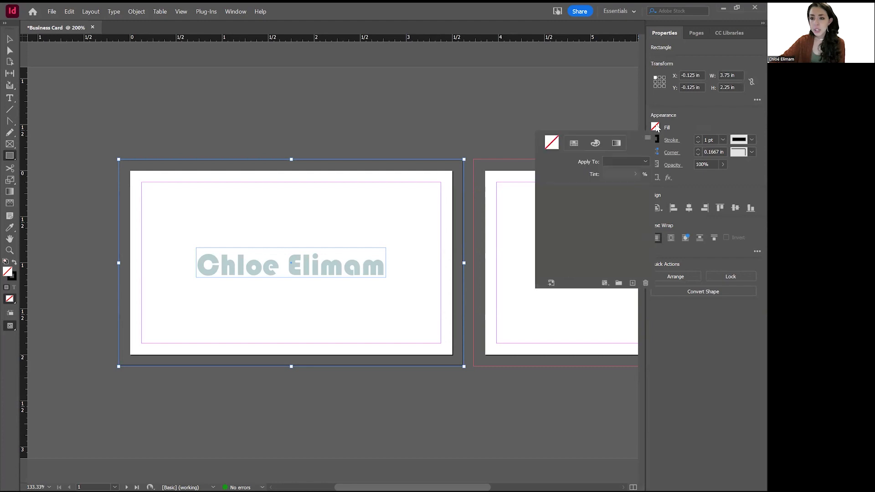
scroll(596, 232, "down", 1)
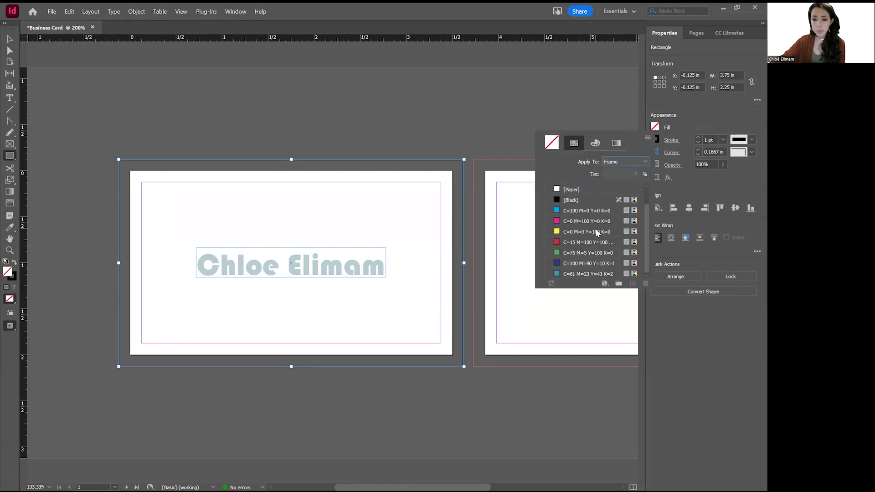
left_click(571, 271)
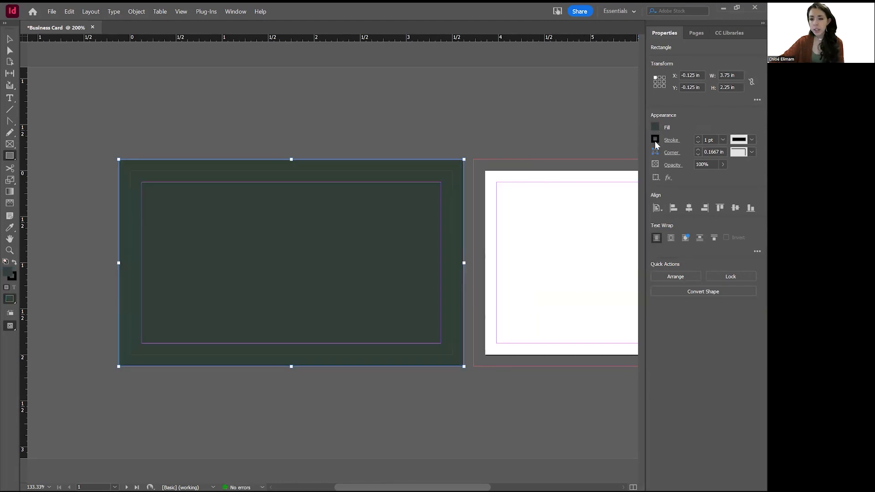
left_click(655, 139)
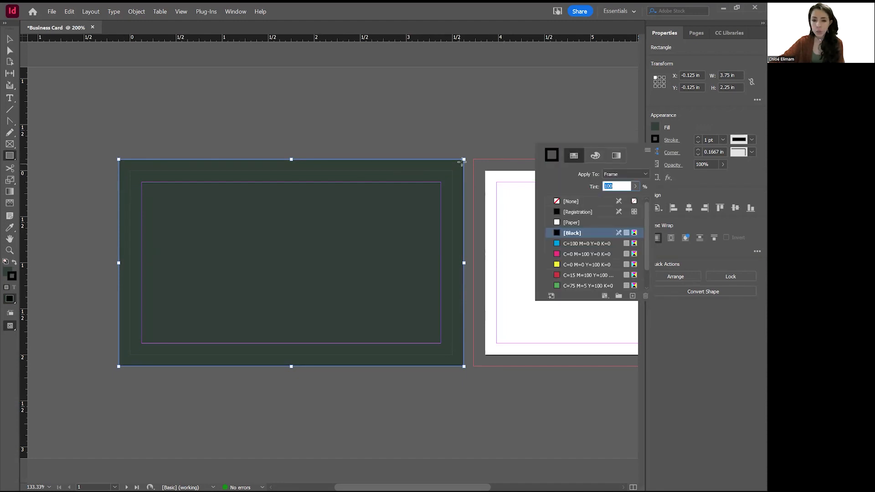
left_click(568, 202)
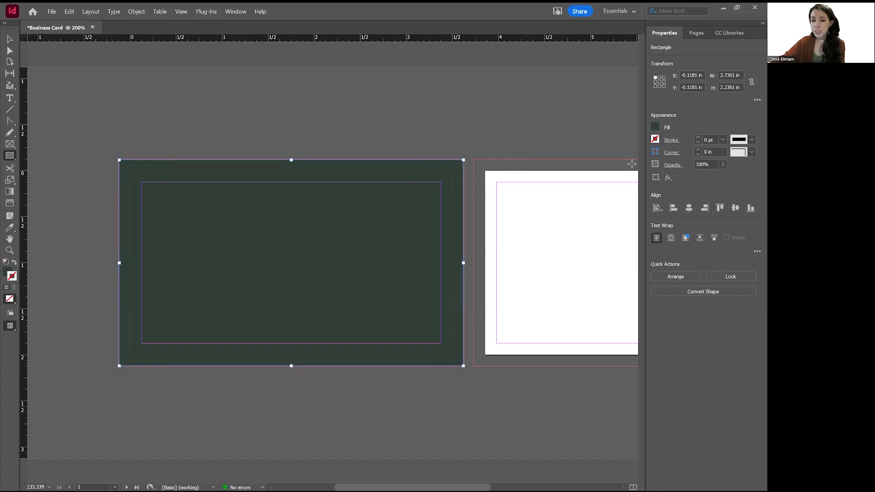
Test fading the background with the Opacity slider, then return it to 100%.
left_click(723, 165)
left_click_drag(724, 176, 687, 178)
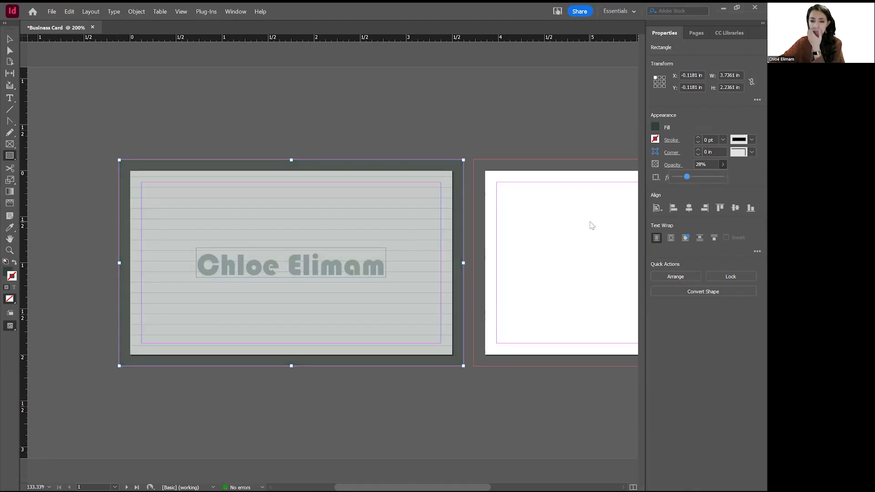
left_click_drag(687, 177, 726, 178)
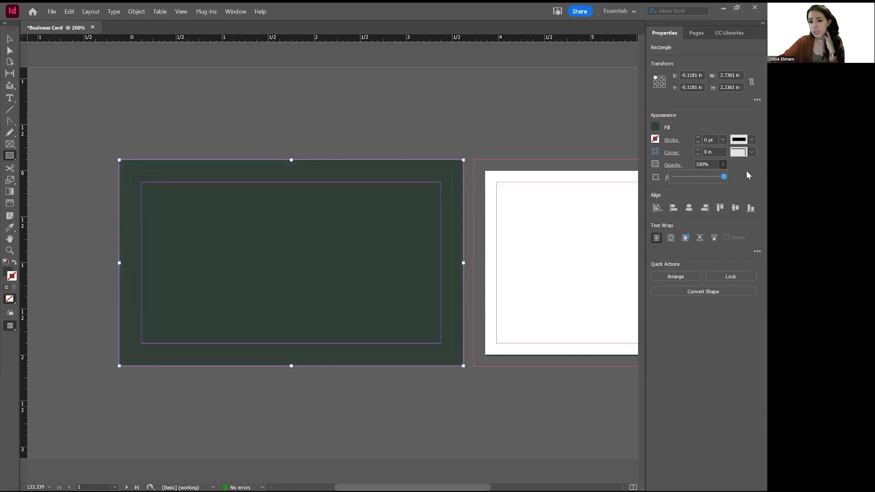
Send the background rectangle to the back and lock it.
left_click(675, 278)
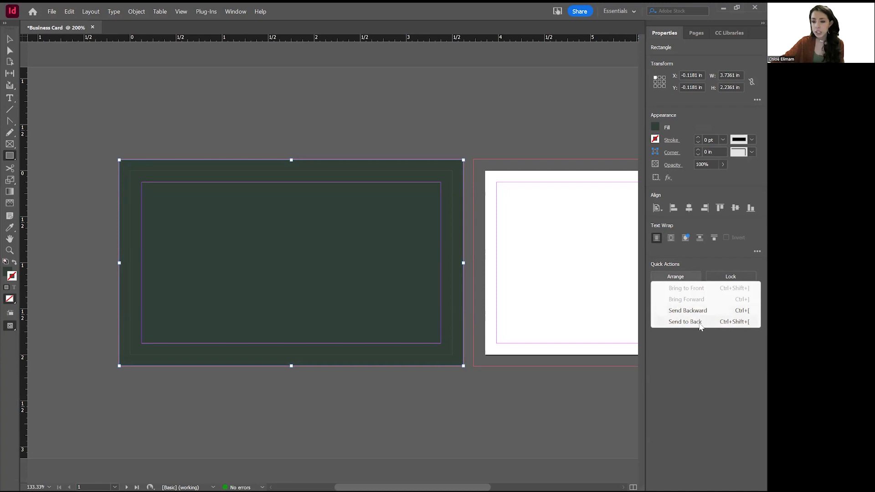
left_click(699, 324)
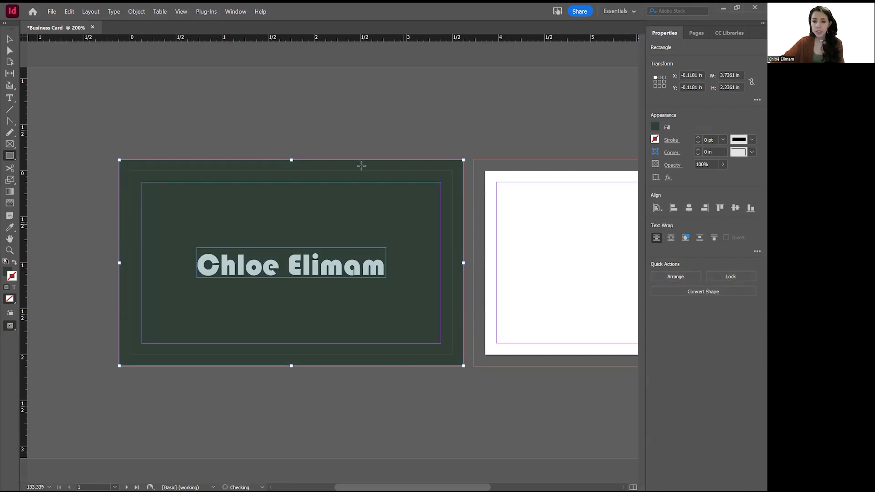
left_click(738, 280)
Unlock all on the spread, undo the accidental move, and lock the background again.
left_click(136, 11)
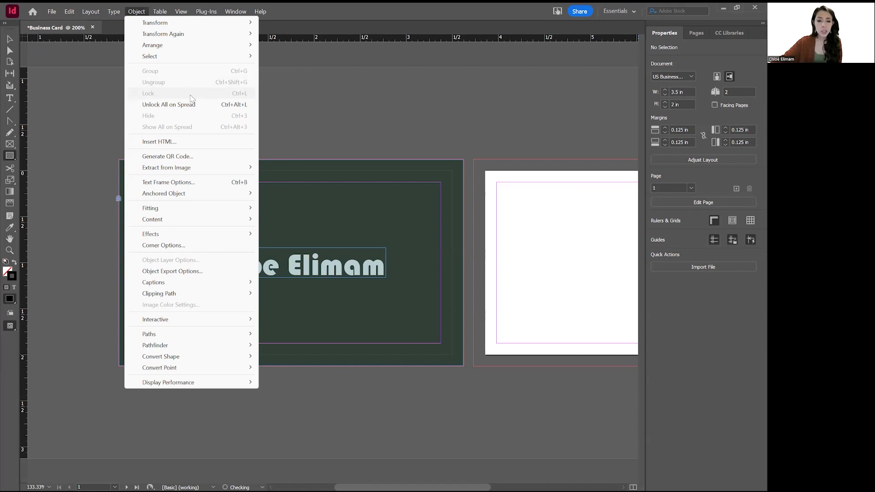
left_click(11, 39)
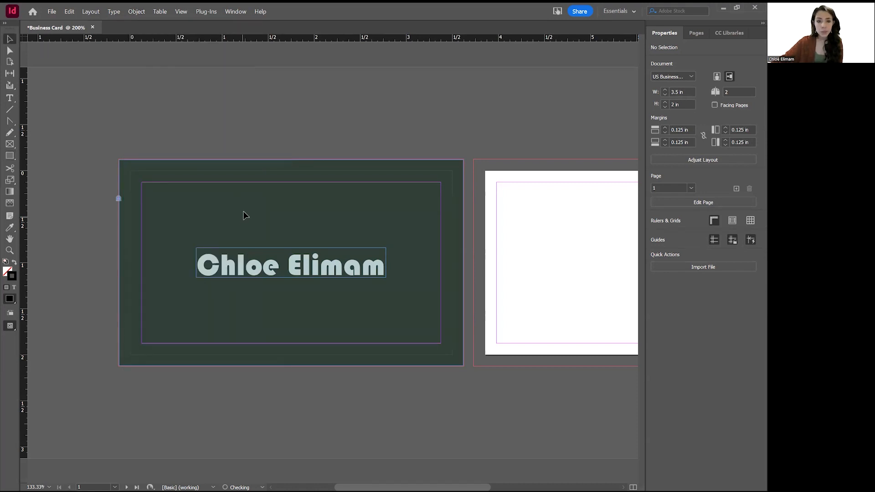
left_click(136, 11)
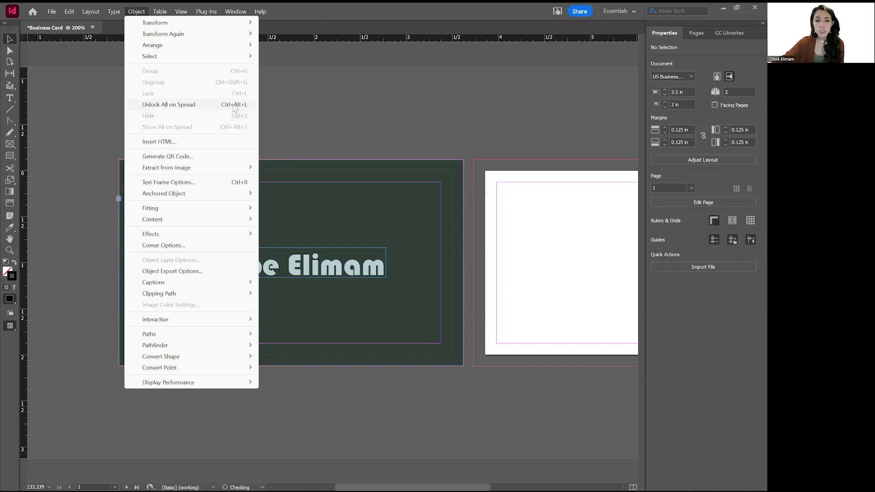
left_click(182, 105)
left_click_drag(320, 223, 323, 192)
key("ctrl+z")
key("ctrl+z")
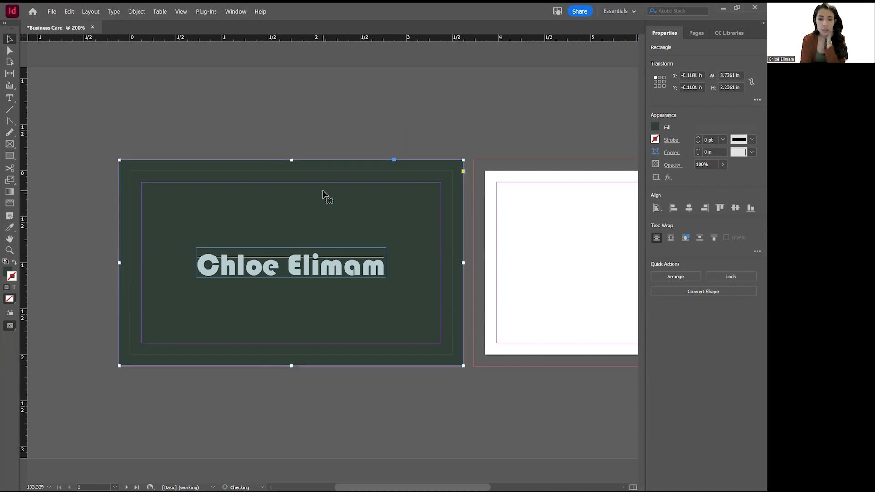
left_click(136, 12)
left_click(182, 94)
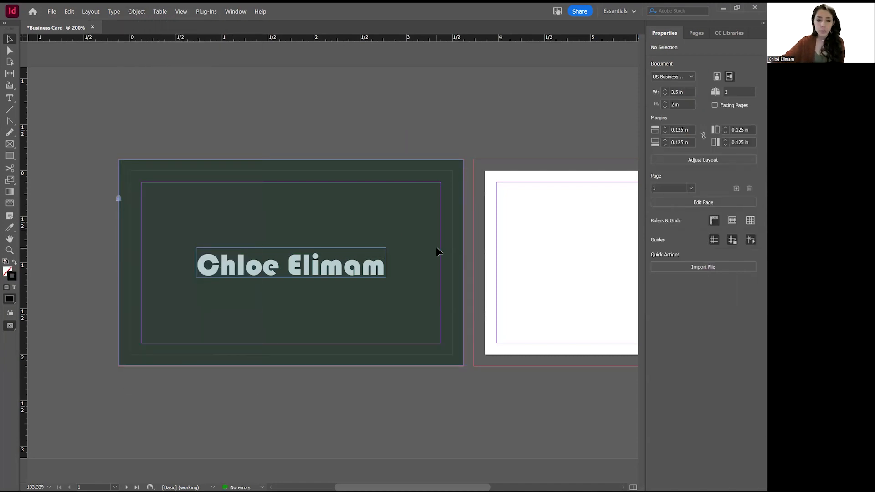
Draw a text frame below the name and type 'Illustration & Visual Development'.
left_click(289, 266)
left_click(11, 100)
left_click_drag(196, 283, 386, 312)
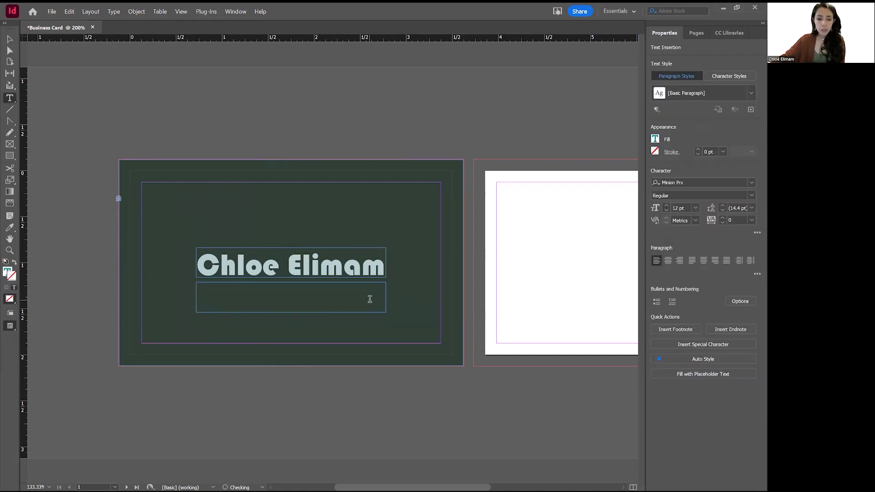
type("Illustration")
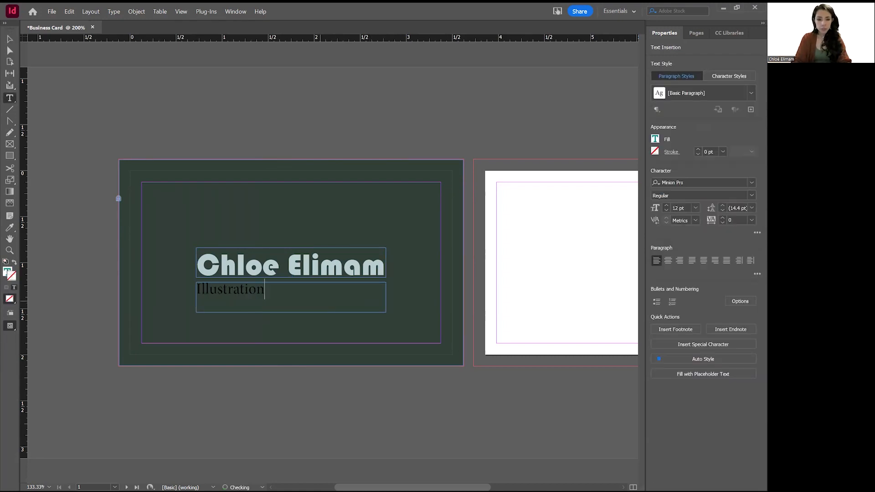
type(" & Visual Development")
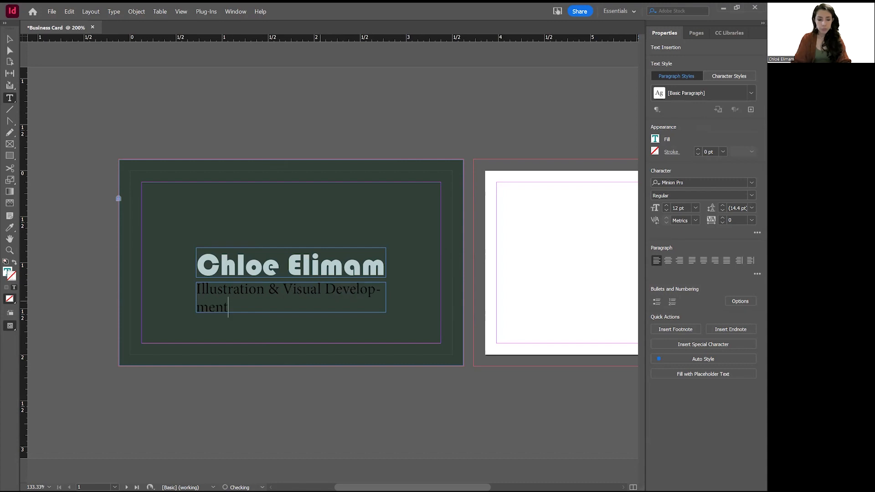
key("ctrl+a")
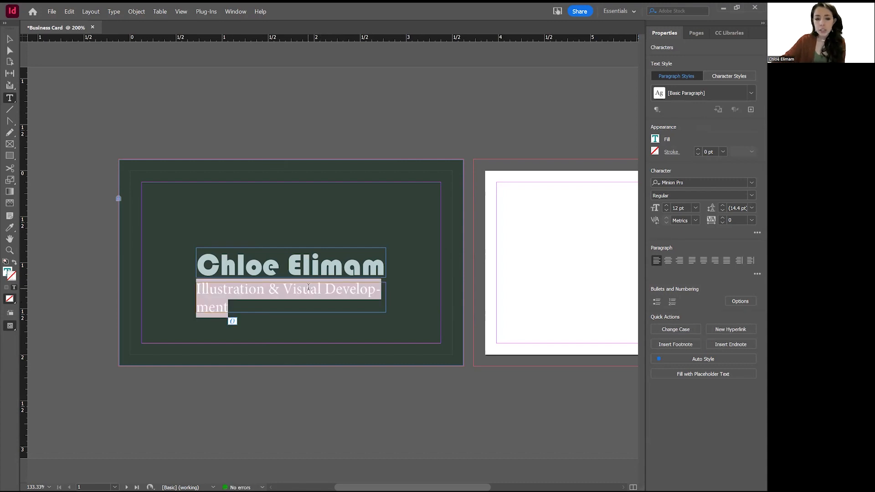
Set the tagline to Harlow Solid Italic, 10 pt, centre-aligned.
left_click(751, 182)
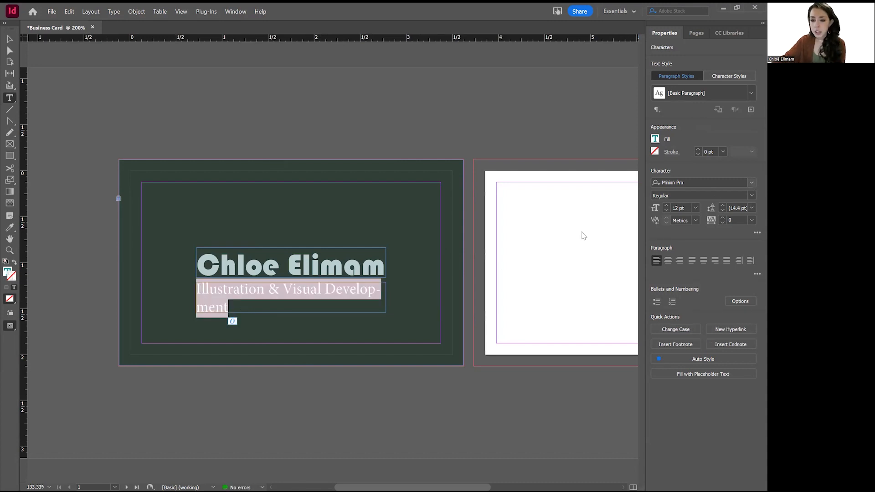
left_click(583, 234)
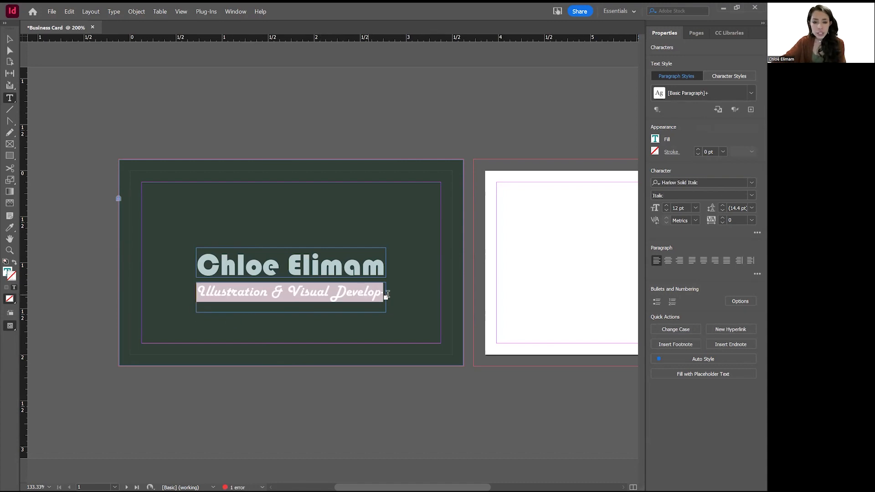
left_click(666, 212)
left_click(666, 211)
left_click(665, 205)
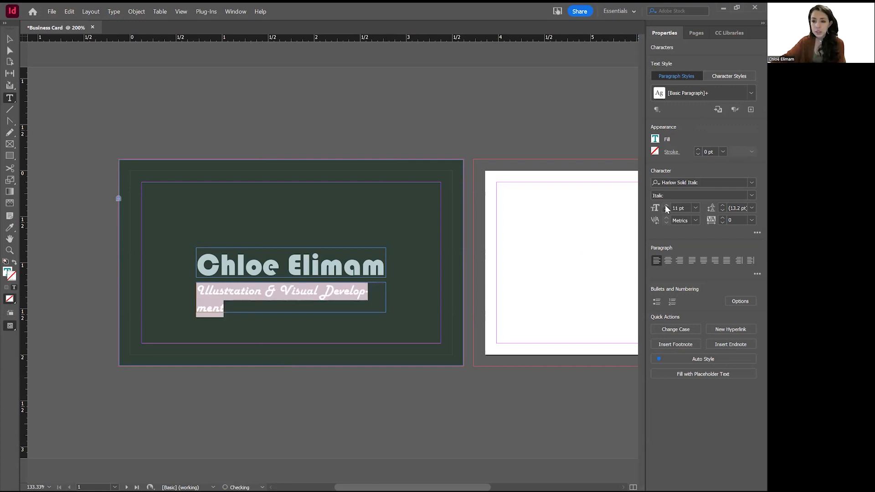
left_click(665, 210)
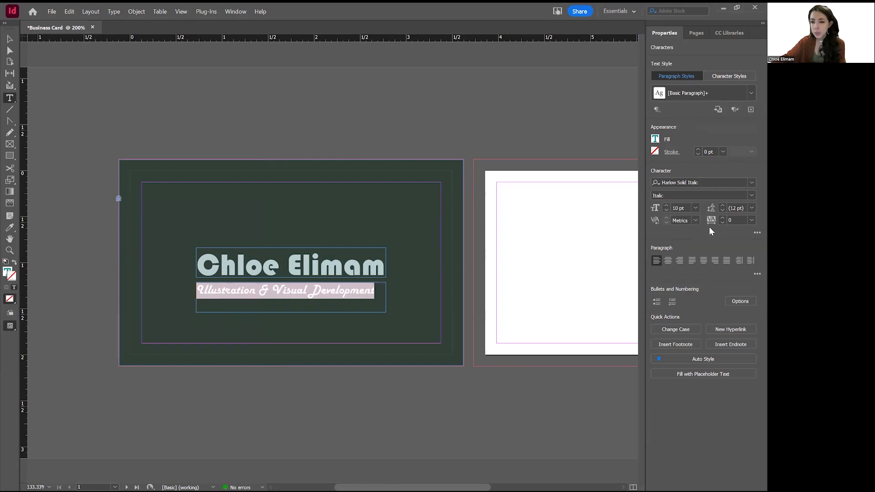
left_click(669, 261)
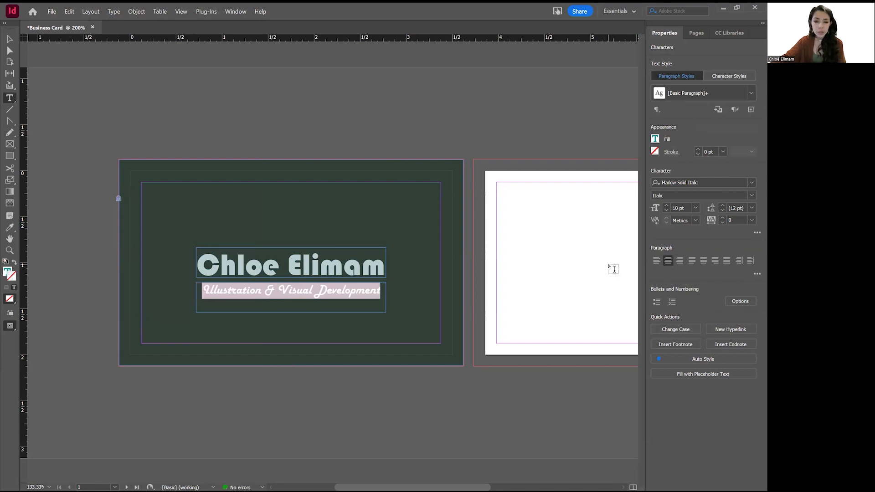
left_click(655, 140)
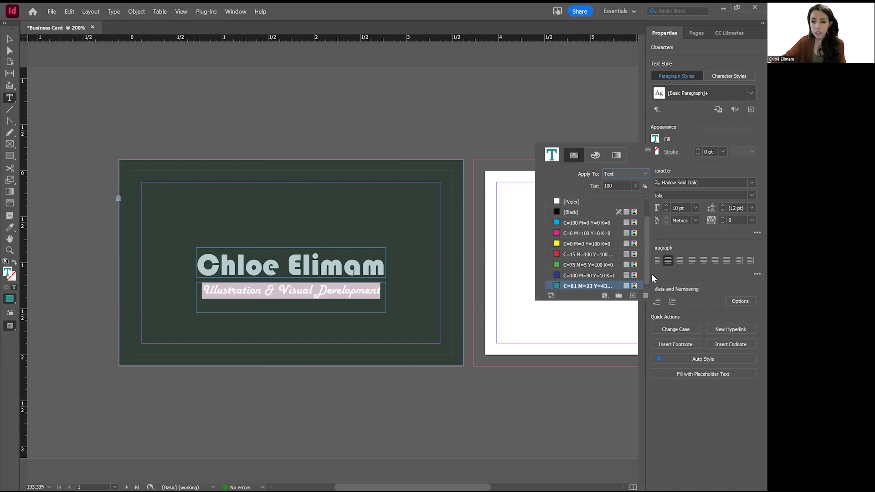
Pick a bright lime green in the Color Picker for the tagline's text fill.
double_click(554, 158)
left_click_drag(656, 157, 659, 192)
mouse_move(622, 103)
left_mouse_down()
mouse_move(645, 93)
mouse_move(608, 101)
mouse_move(619, 112)
left_mouse_up()
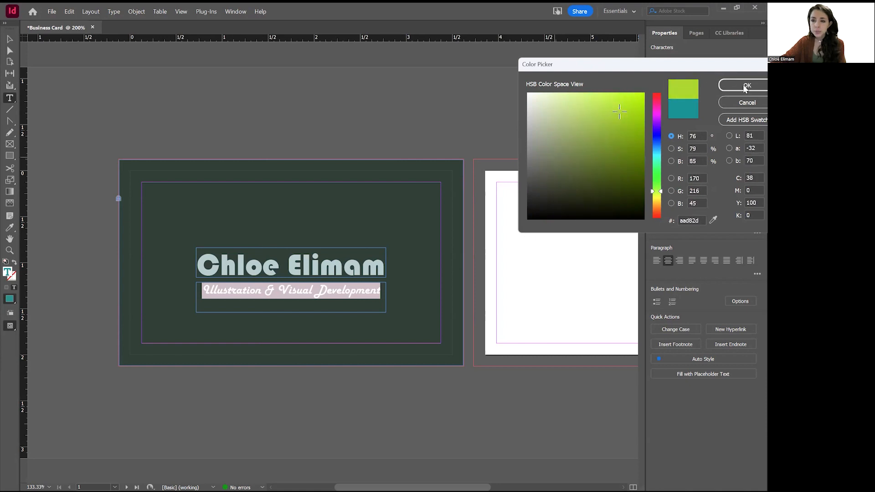
left_click(296, 129)
Select the whole name line and check its stroke swatches, leaving them unchanged.
left_click(10, 53)
double_click(379, 276)
double_click(350, 259)
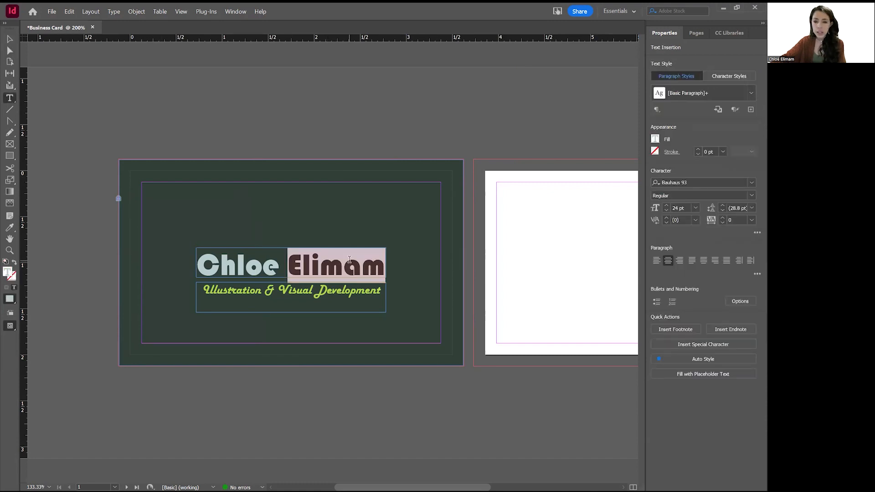
key("ctrl+a")
left_click(655, 151)
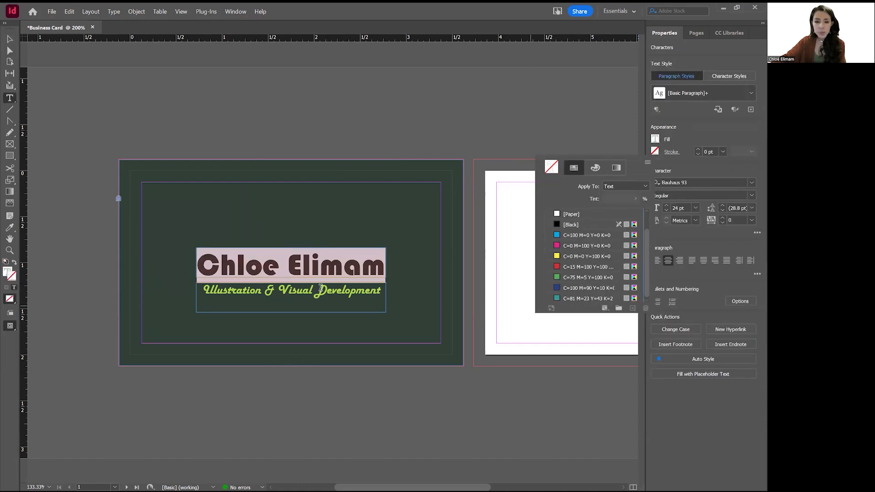
left_click(412, 236)
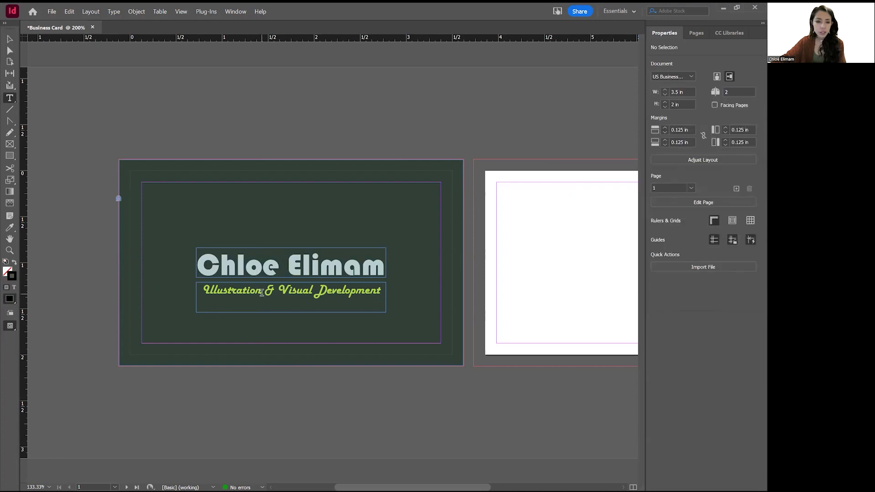
Reselect the tagline and save its lime green as a new CMYK swatch.
triple_click(321, 290)
left_click(654, 139)
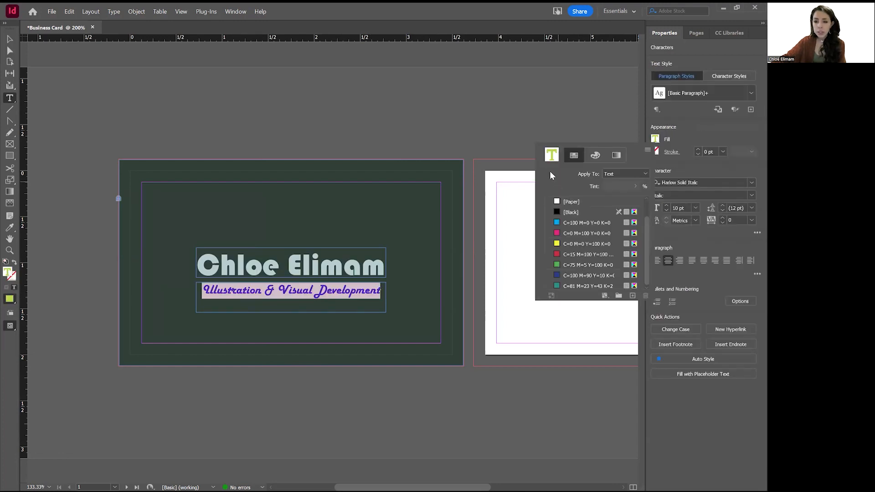
double_click(552, 157)
left_click_drag(714, 65, 531, 104)
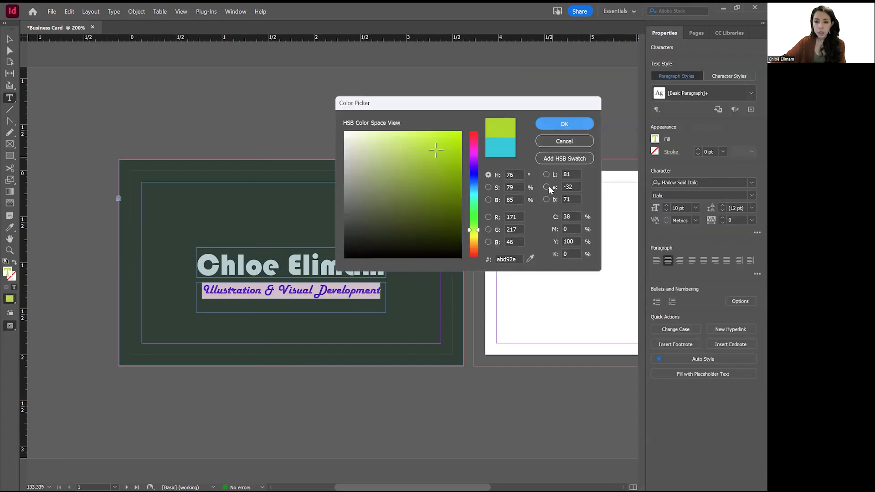
left_click(551, 217)
left_click(565, 164)
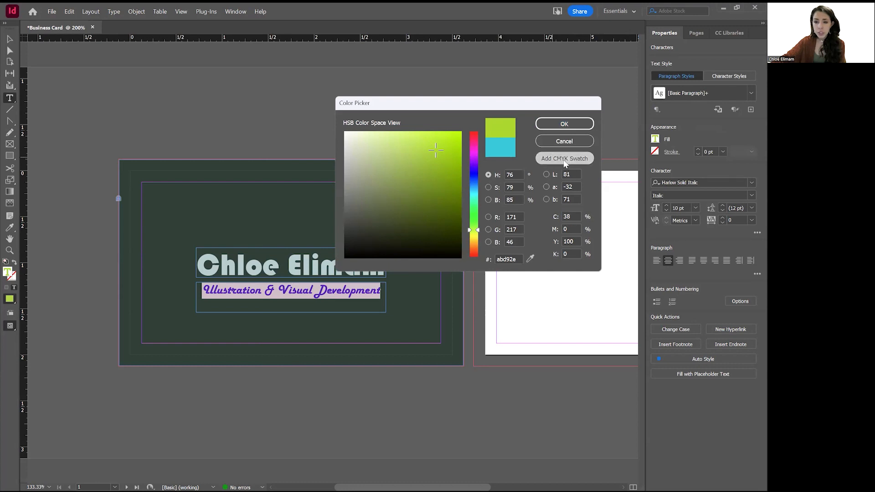
left_click(576, 130)
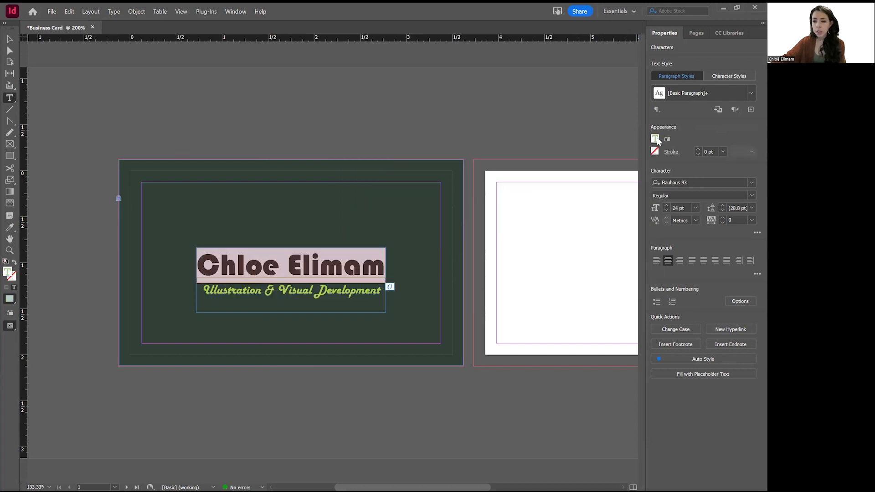
Give the name text a 1 pt outline in the new green swatch.
left_click(654, 152)
left_click(568, 298)
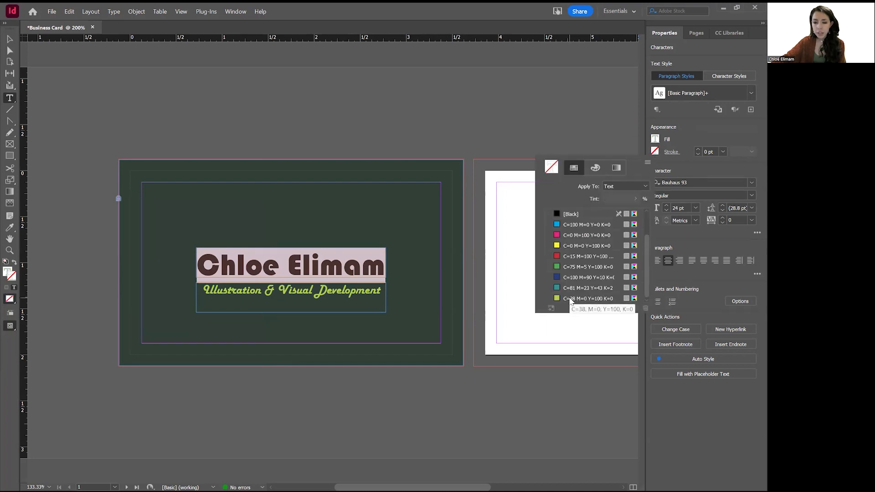
left_click(697, 150)
left_click(697, 150)
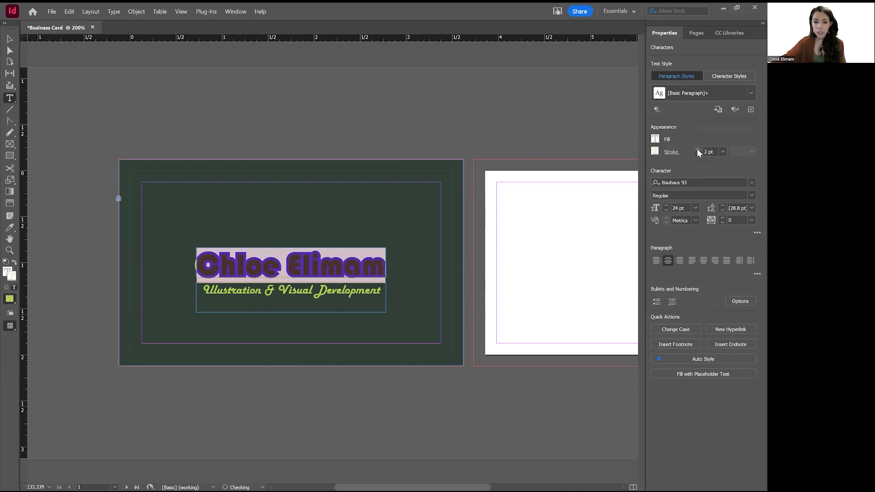
left_click(698, 153)
left_click(10, 40)
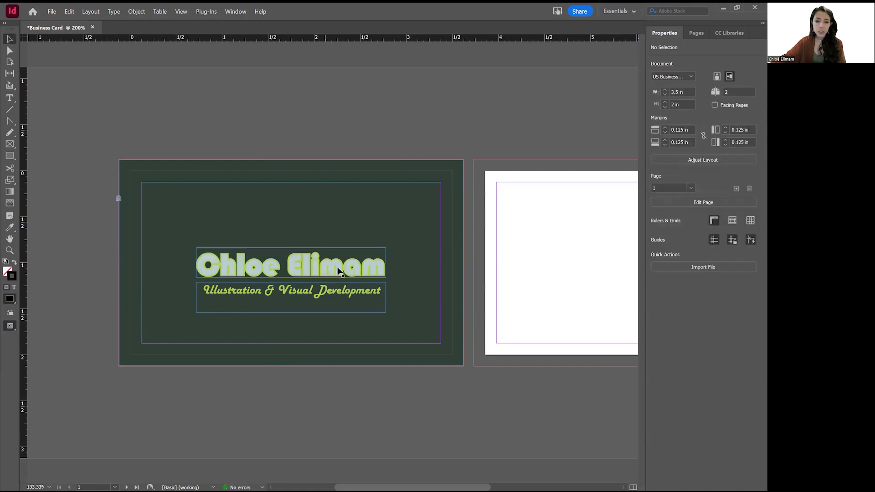
Fill the name with the C=38 M=0 Y=100 lime swatch at 35% tint.
double_click(308, 267)
key("ctrl+a")
left_click(654, 139)
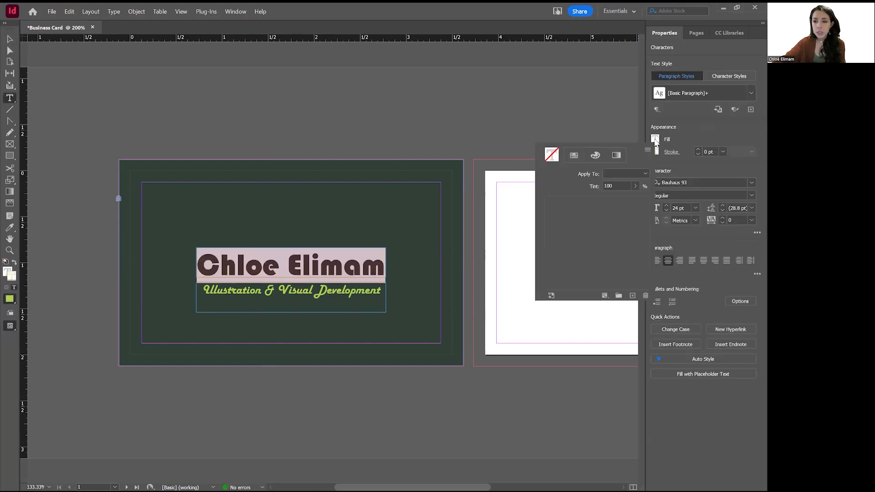
left_click(588, 286)
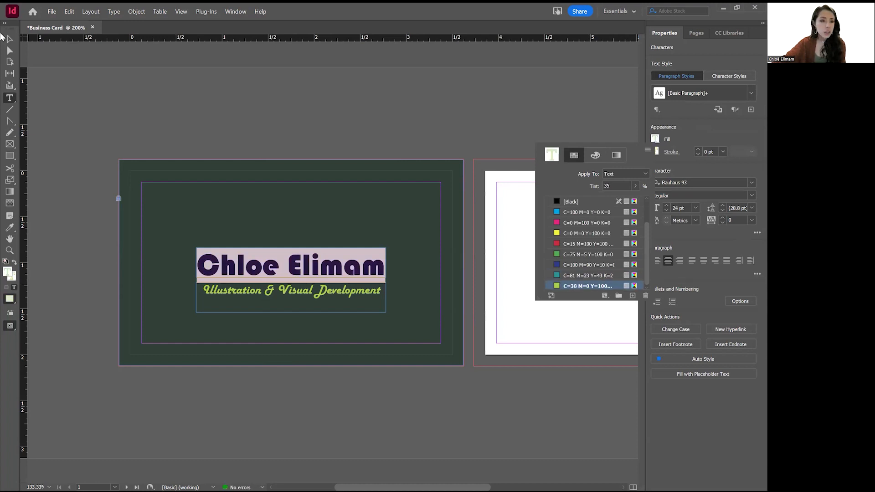
Colour the Illustration & Visual Development tagline mauve #a56381 using the Color Picker.
triple_click(295, 289)
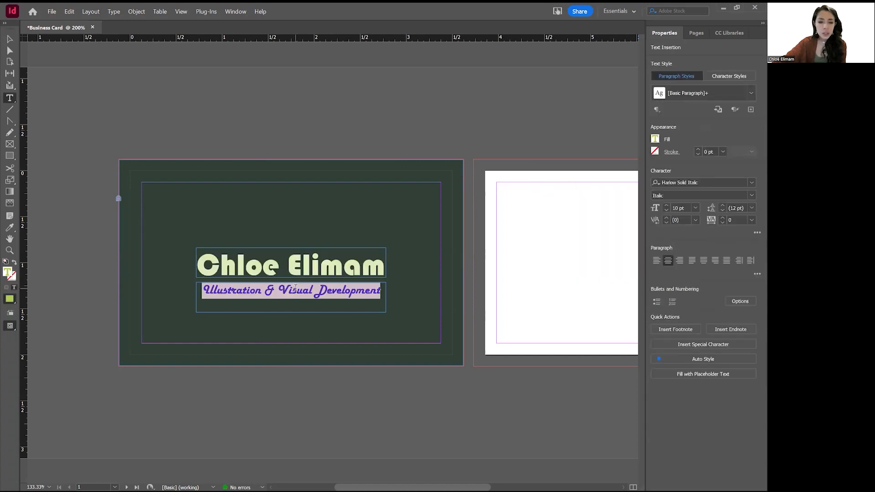
left_click(662, 141)
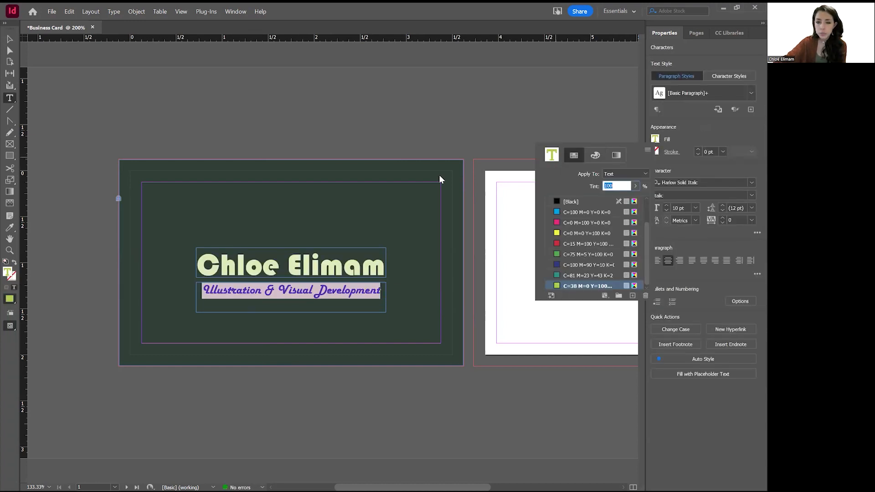
left_click(488, 175)
left_click_drag(473, 169, 475, 147)
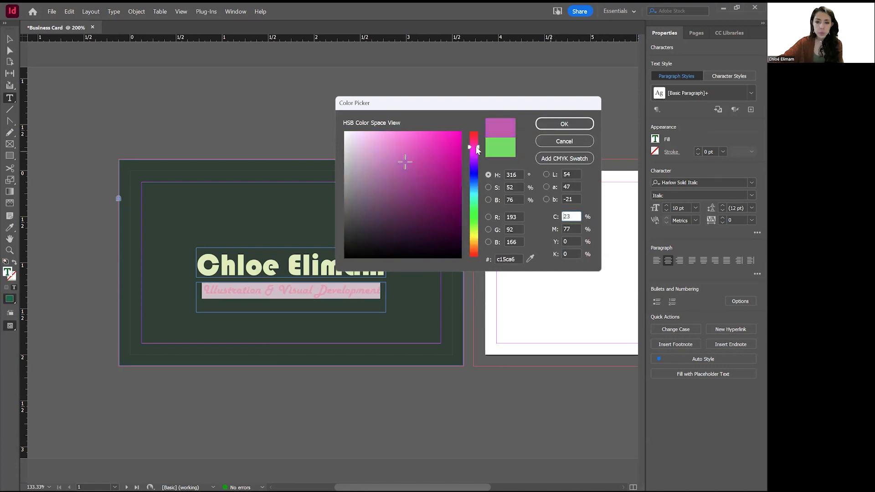
mouse_move(382, 178)
left_mouse_down()
mouse_move(386, 165)
mouse_move(401, 179)
left_mouse_up()
left_click_drag(476, 146, 476, 141)
mouse_move(393, 180)
left_mouse_down()
mouse_move(382, 159)
mouse_move(384, 187)
mouse_move(390, 176)
left_mouse_up()
left_click(564, 124)
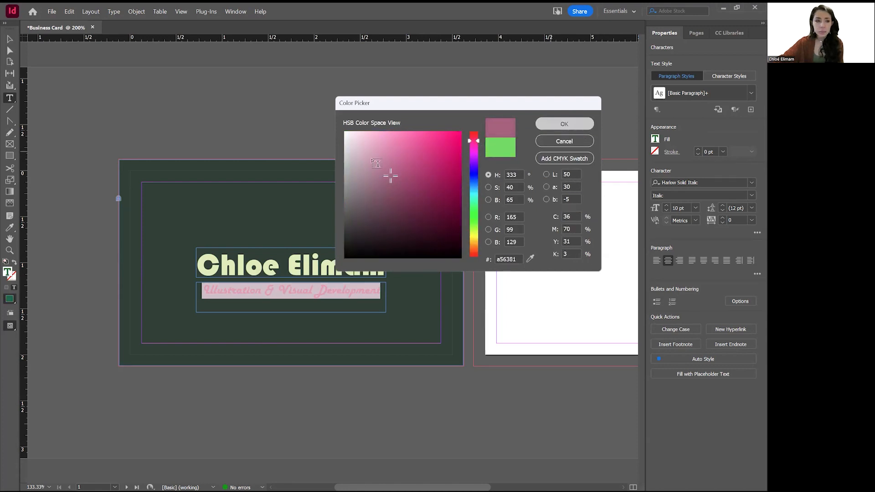
left_click(259, 132)
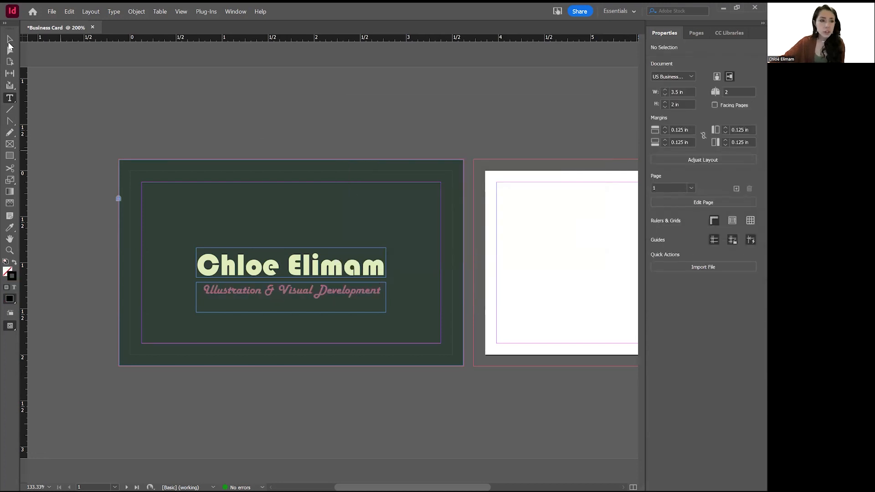
Resize the tagline frame's left and right edges to fit the text.
key("v")
left_click(377, 301)
left_click_drag(196, 312, 178, 316)
left_click(116, 329)
left_click(114, 308)
left_click(178, 299)
left_click(199, 299)
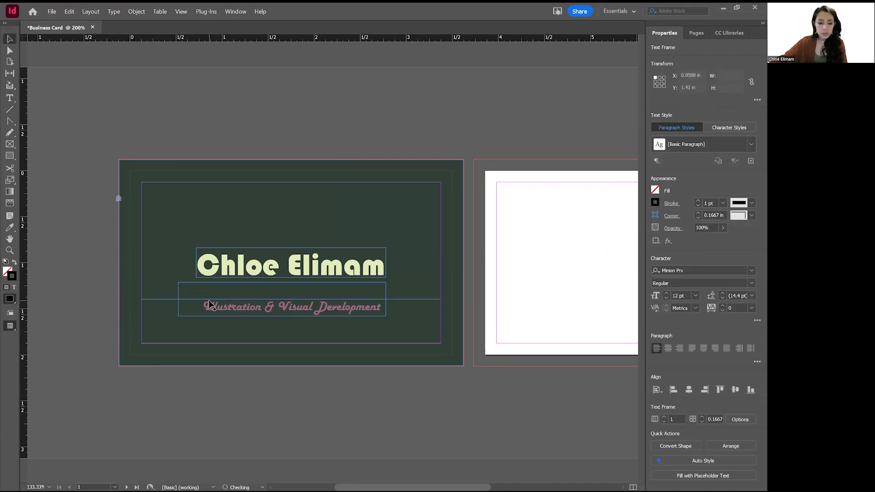
key("ctrl+z")
mouse_move(181, 303)
left_mouse_down()
mouse_move(223, 303)
mouse_move(196, 298)
left_mouse_up()
left_click_drag(430, 299, 386, 299)
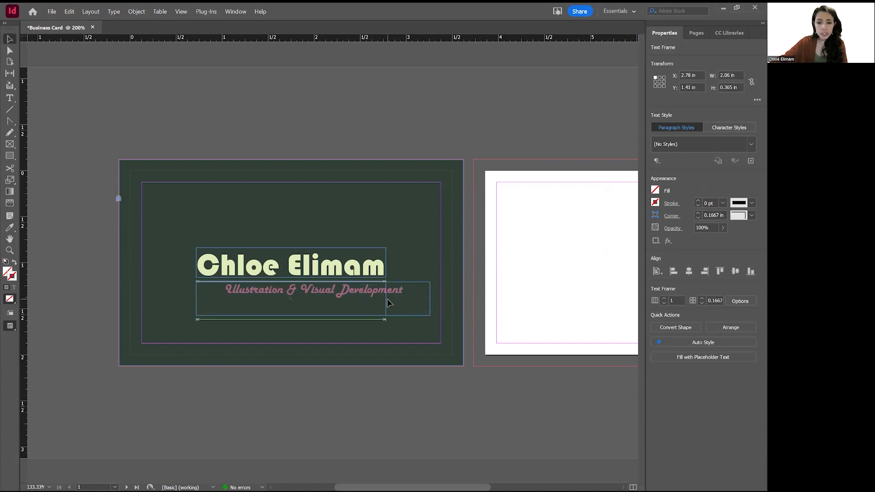
Set the tagline to 11 pt and widen its frame to keep one line.
triple_click(318, 291)
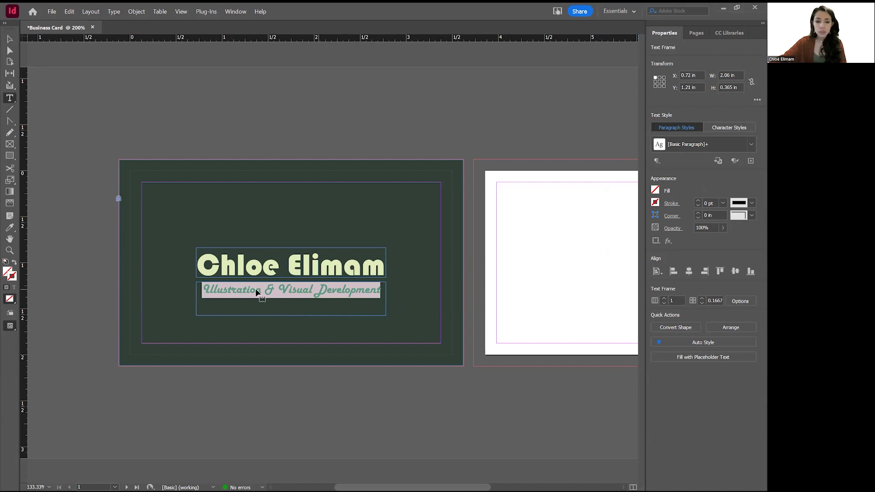
left_click(678, 208)
left_click(666, 205)
left_click(79, 162)
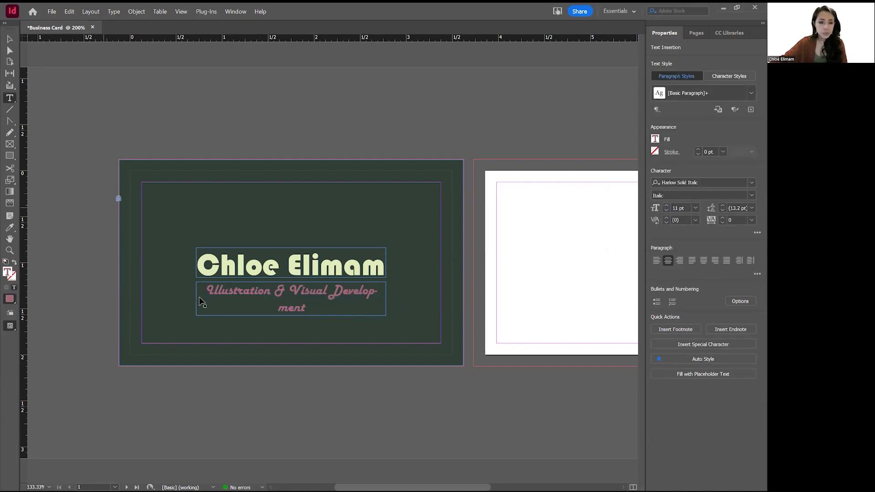
key("Escape")
left_click_drag(196, 299, 185, 299)
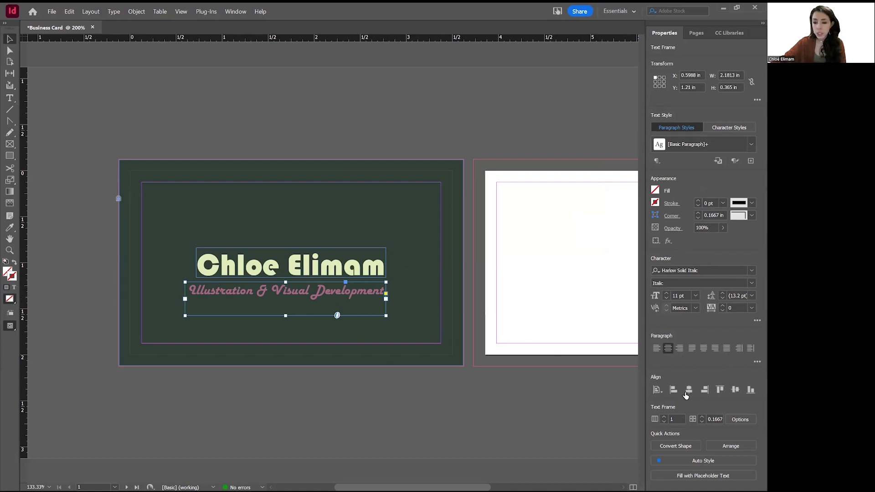
Centre the tagline horizontally, nudge it up under the name, and preview without guides.
left_click(687, 390)
left_click(82, 103)
left_click_drag(338, 292, 338, 287)
left_click(287, 206)
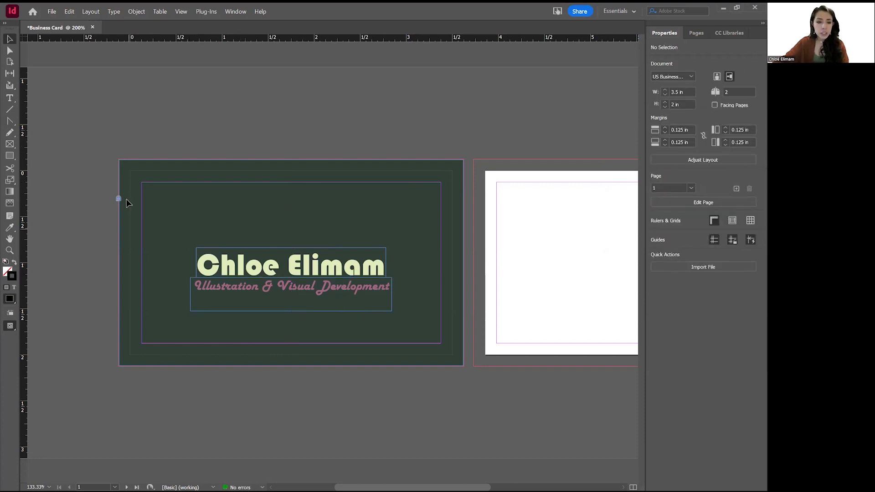
key("w")
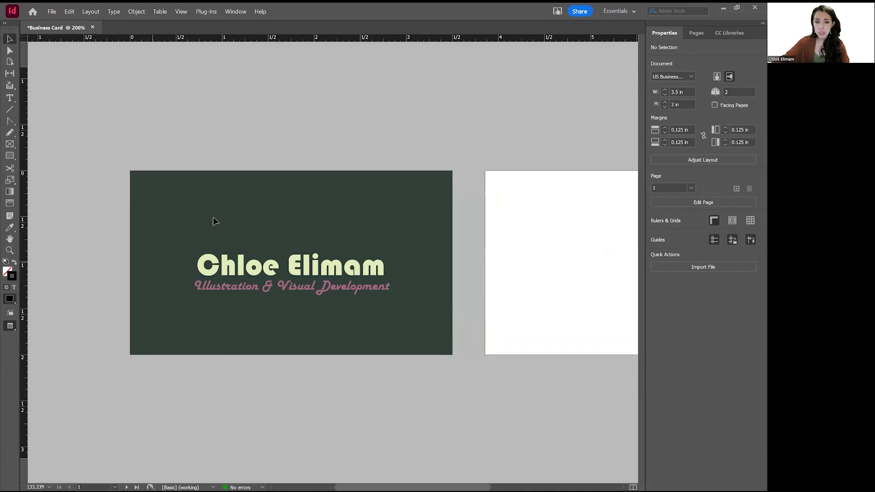
Draw a rectangle around the name and tagline, stroke it green, and centre it on the card.
left_click(10, 156)
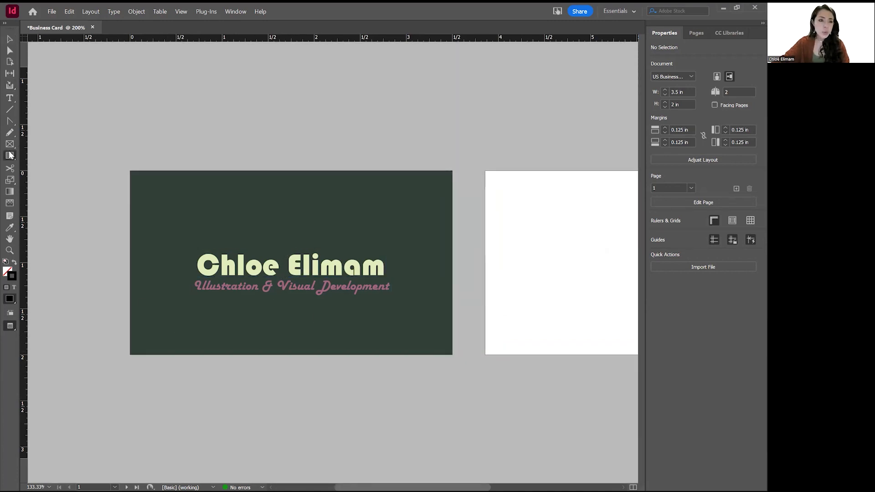
left_click_drag(149, 194, 431, 333)
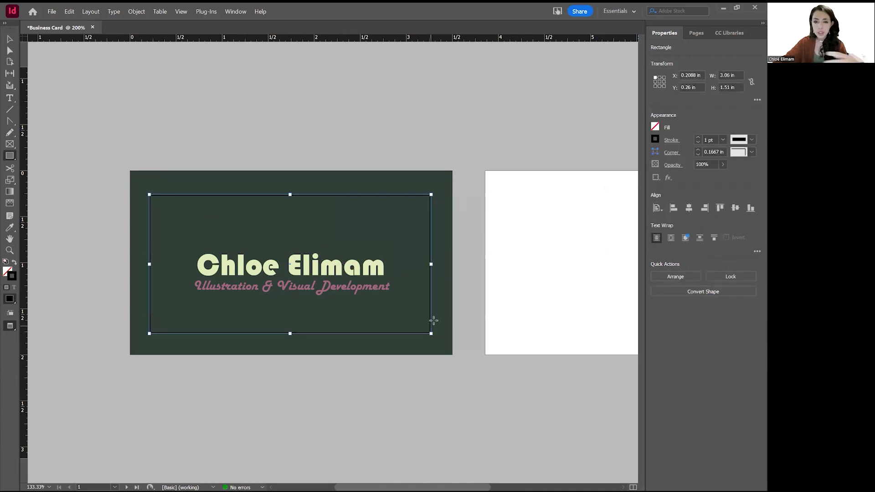
left_click(656, 138)
left_click(580, 285)
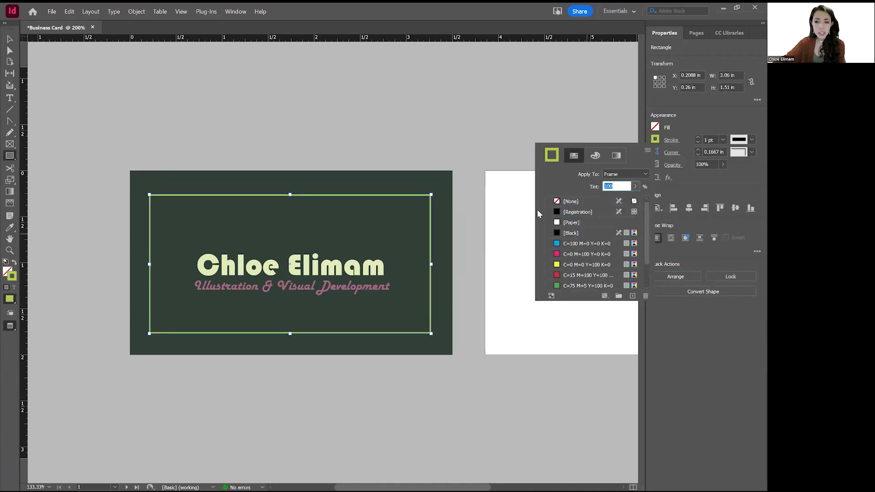
left_click(689, 208)
left_click(735, 208)
key("v")
left_click(323, 366)
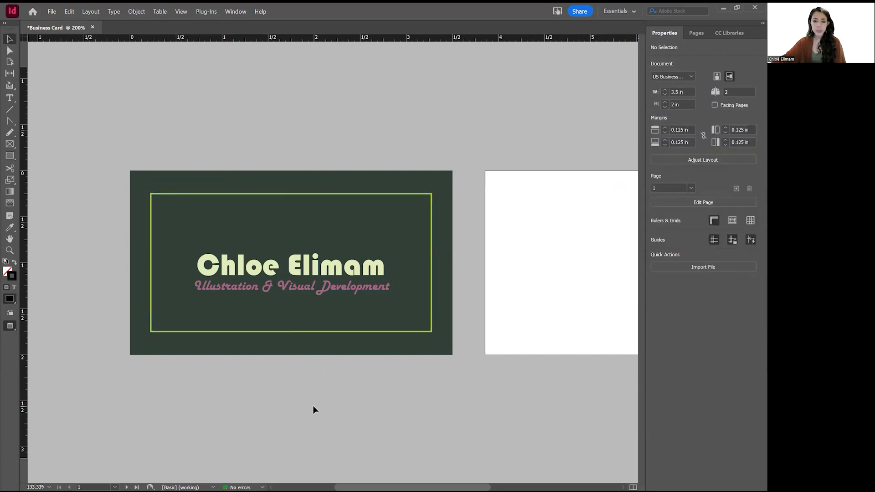
Zoom out to 150% and bring page 2 into view with guides and bleed showing.
left_click_drag(406, 186, 333, 161)
left_click_drag(407, 169, 339, 173)
left_click_drag(390, 187, 446, 184)
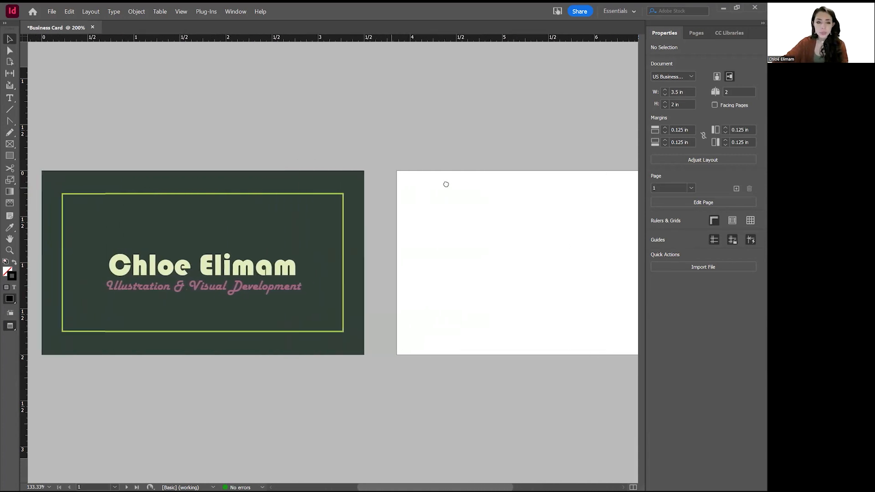
key("ctrl+minus")
left_click_drag(416, 256, 390, 252)
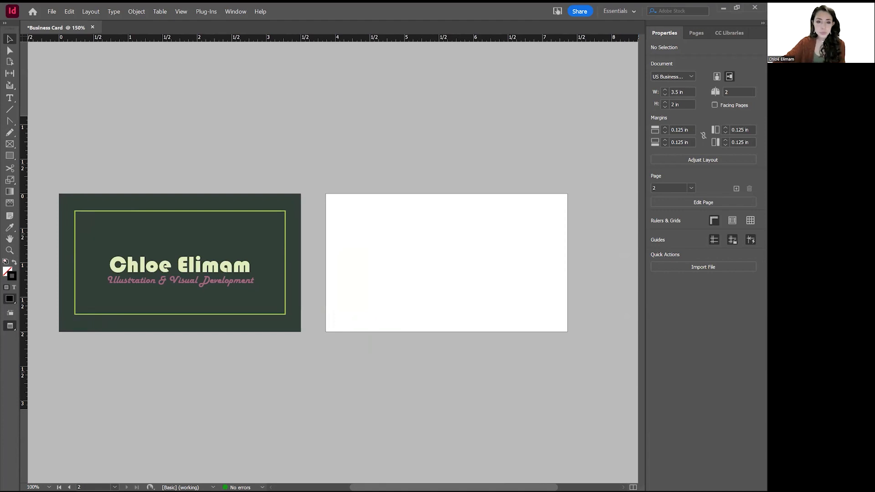
key("ctrl+d")
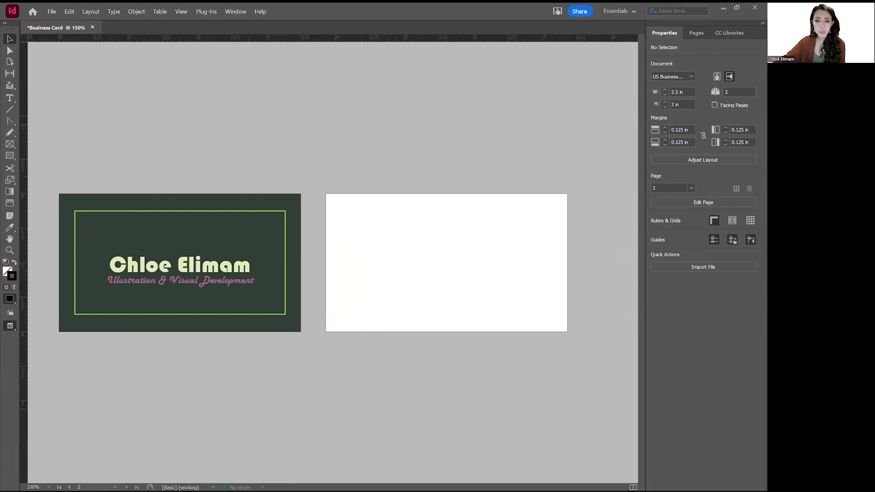
left_click(556, 168)
left_click_drag(421, 222, 379, 221)
key("w")
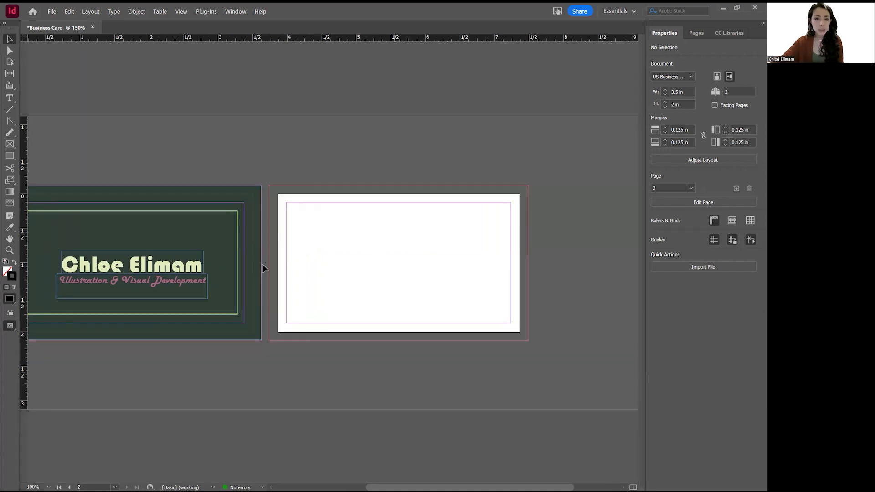
Draw a rectangle covering page 2 to the bleed, undoing a trial lime fill.
left_click_drag(9, 156, 36, 170)
left_click_drag(268, 185, 528, 340)
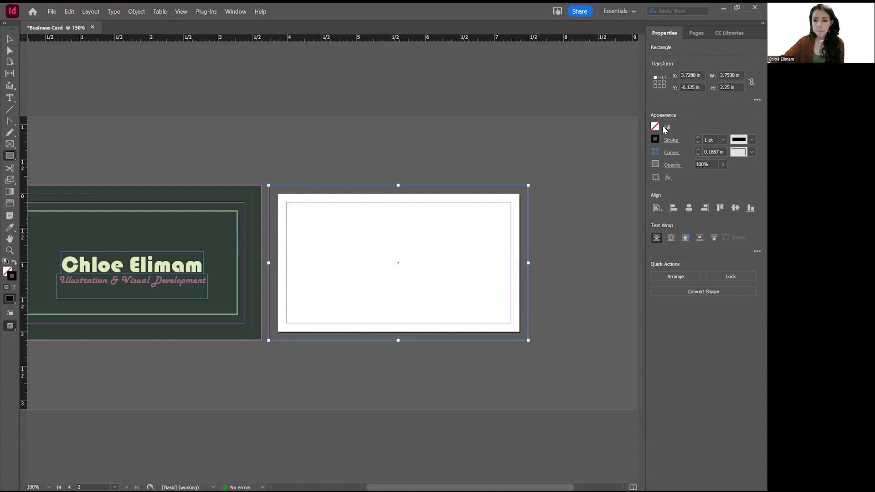
left_click(655, 129)
left_click(574, 274)
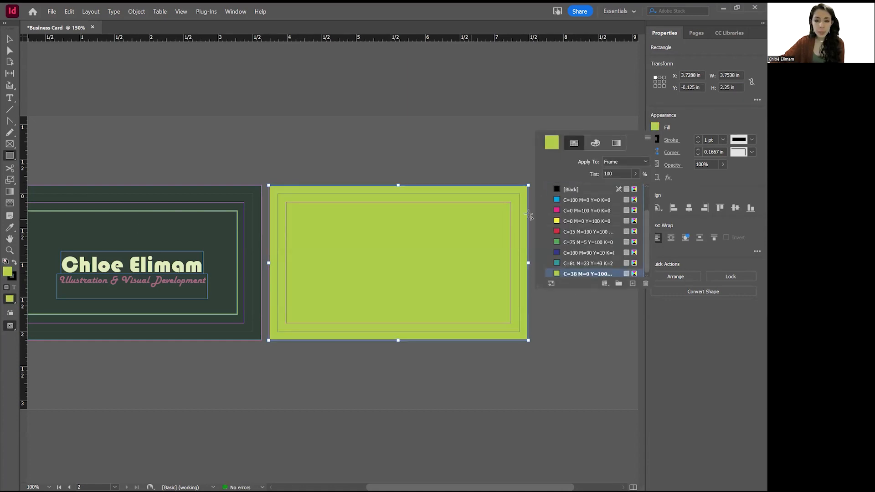
left_click(10, 227)
left_click(73, 259)
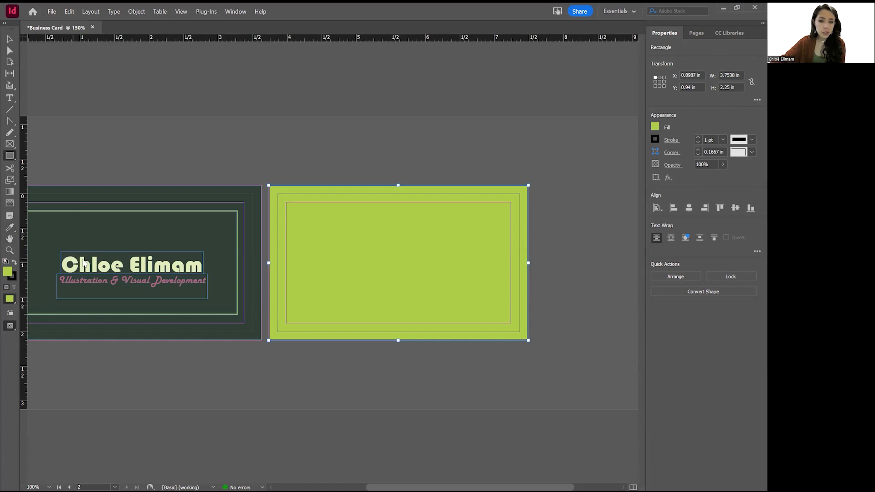
left_click(435, 242)
key("ctrl+z")
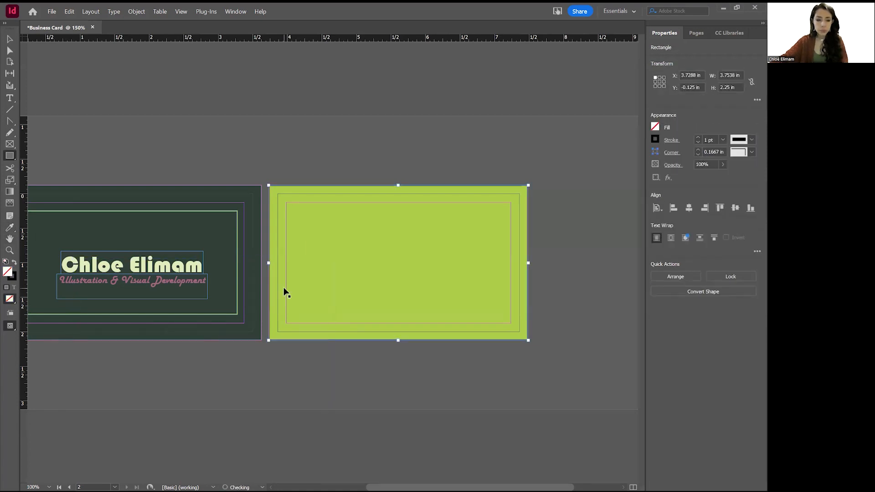
key("ctrl+z")
Fill the background rectangle with the name's pale cream e0ebbb using the eyedropper.
left_click(9, 41)
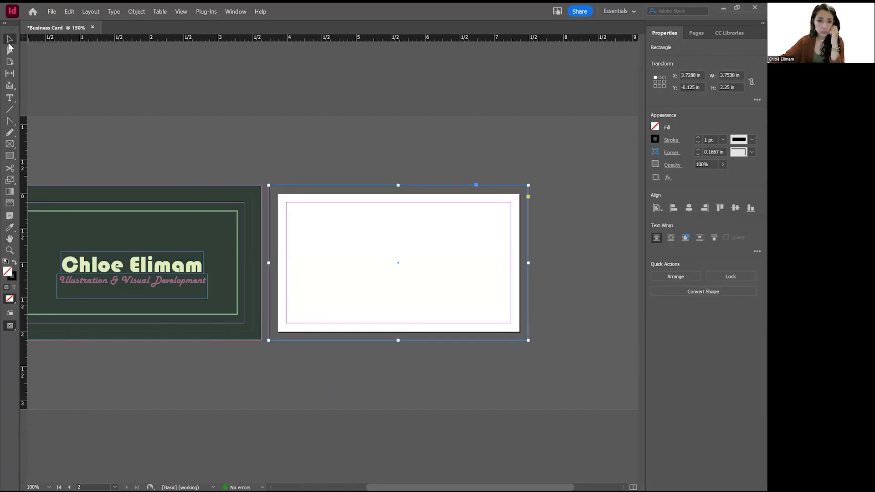
left_click(656, 129)
double_click(553, 143)
left_click(529, 259)
left_click(149, 261)
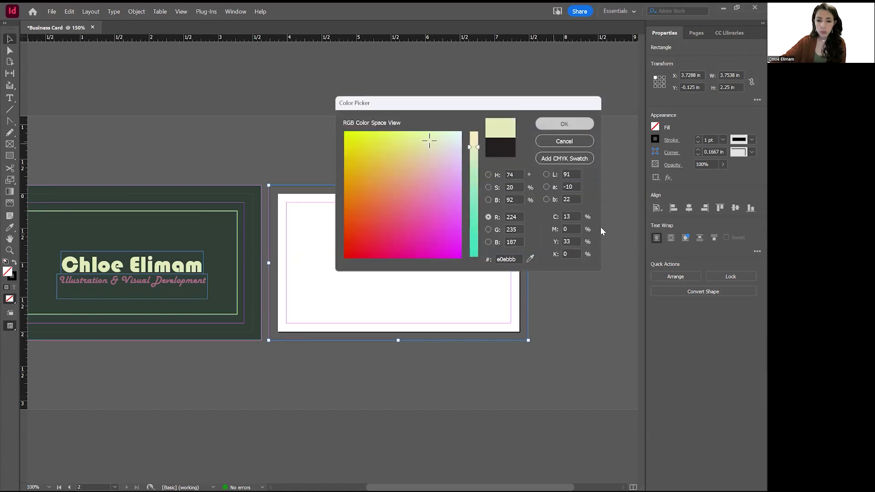
key("Return")
left_click(529, 263)
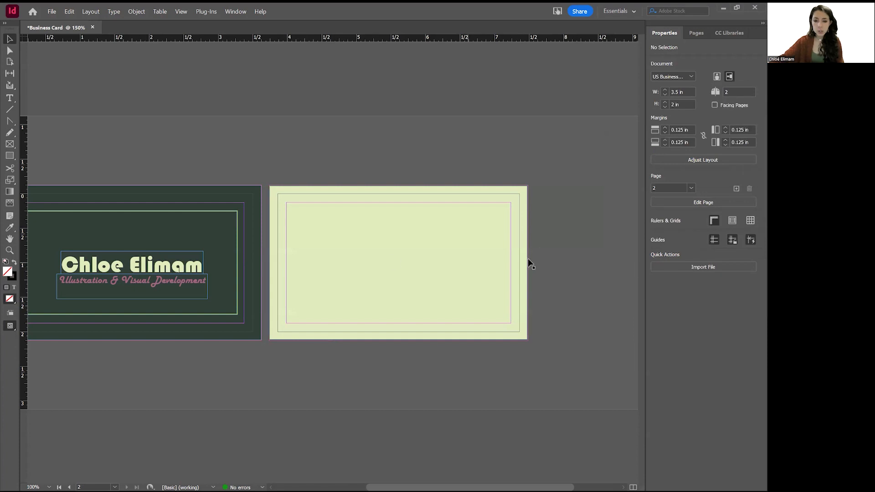
left_click(508, 267)
Lock the background and type the heading Commissions Now Open in a page 2 text frame.
key("ctrl+l")
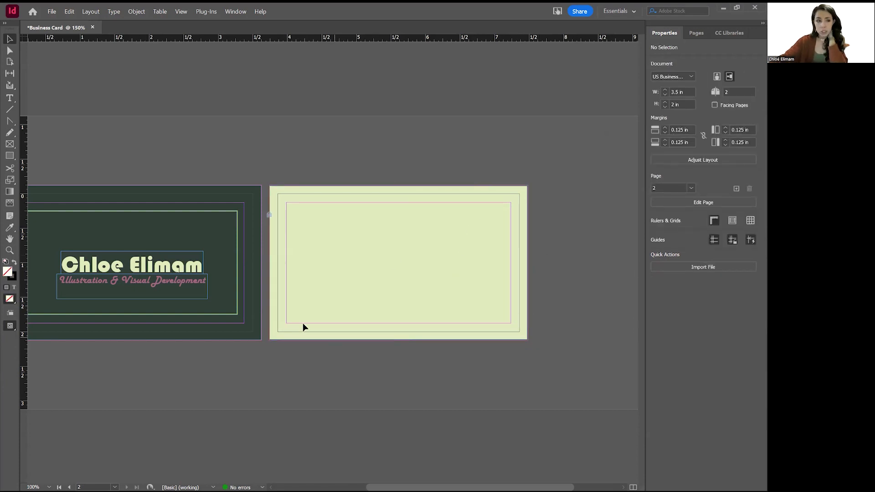
left_click(10, 99)
mouse_move(304, 210)
left_mouse_down()
mouse_move(410, 234)
mouse_move(505, 304)
left_mouse_up()
type("Co")
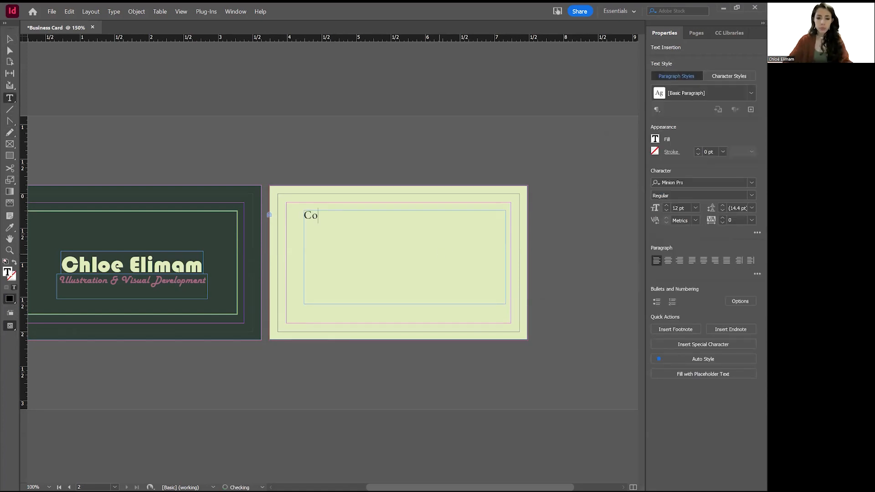
type("mmissionions")
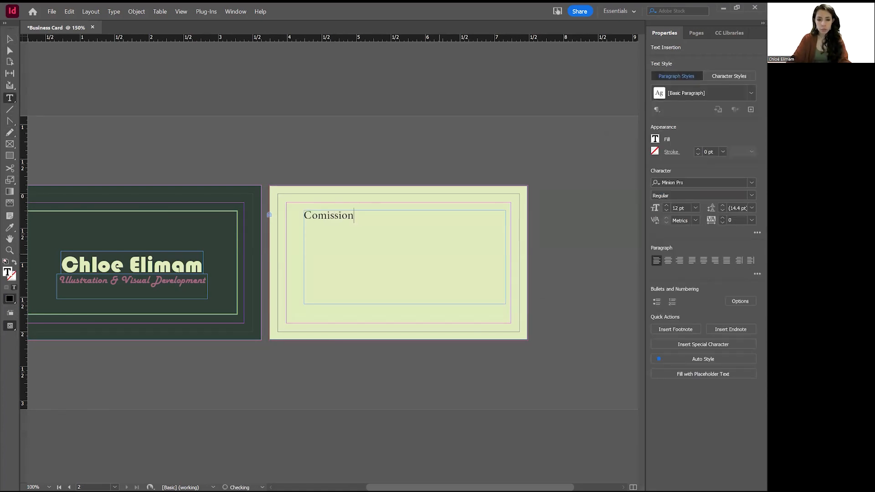
key("BackSpace")
key("BackSpace")
key("BackSpace")
key("BackSpace")
key("BackSpace")
key("BackSpace")
key("BackSpace")
key("BackSpace")
key("BackSpace")
key("BackSpace")
type("misions Now Open")
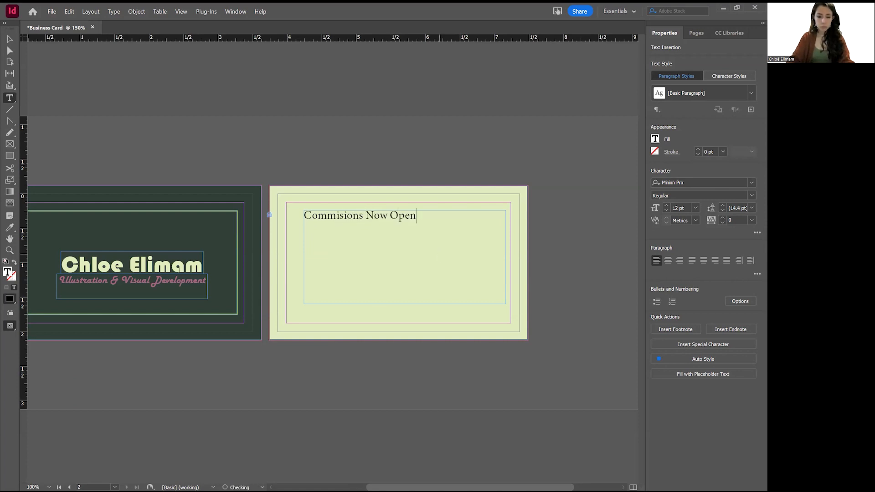
Spell-check the heading and change the misspelling to 'Commissions'.
triple_click(397, 215)
right_click(394, 216)
mouse_move(464, 245)
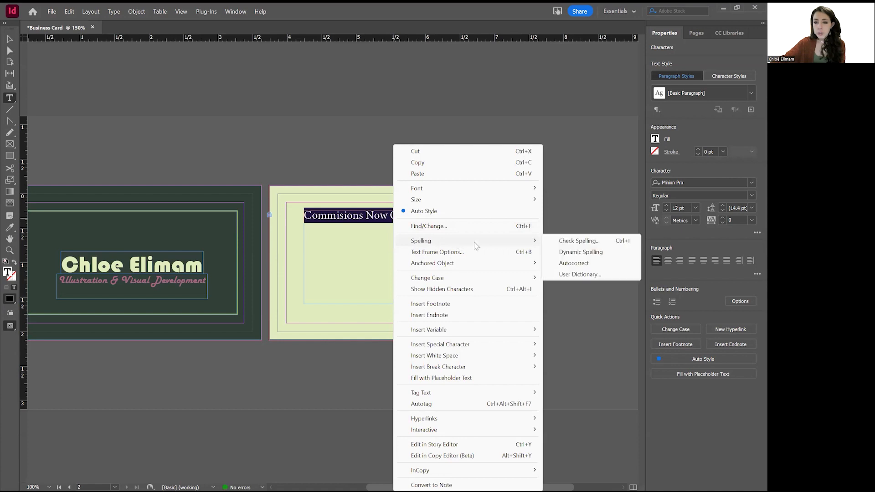
left_click(583, 241)
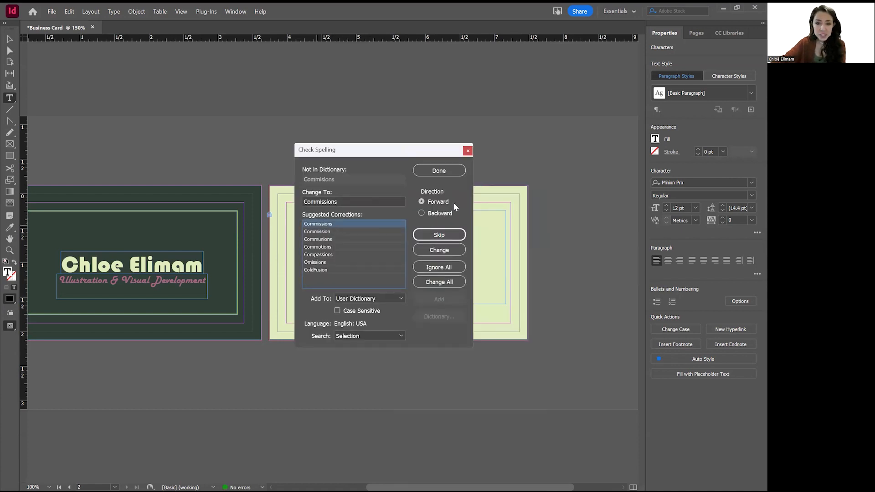
left_click(439, 249)
left_click(438, 170)
left_click(347, 232)
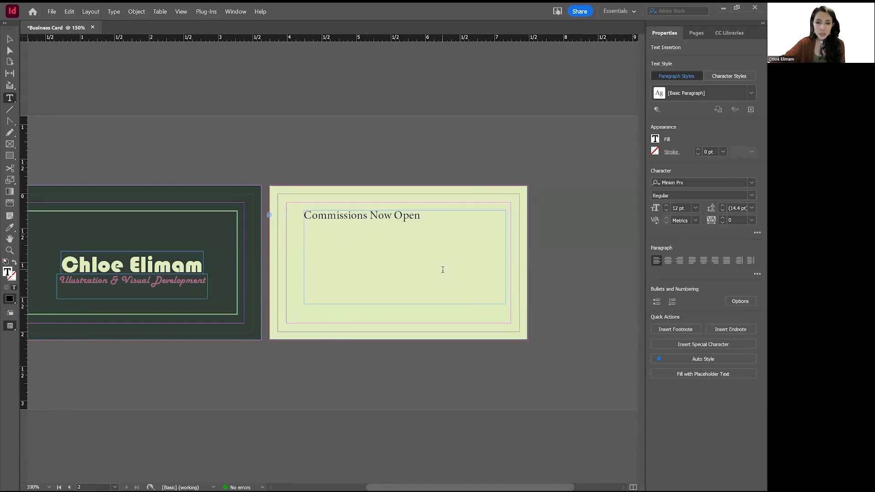
Set the heading in Harlow Solid Italic and break 'Now Open' onto a second line.
triple_click(369, 217)
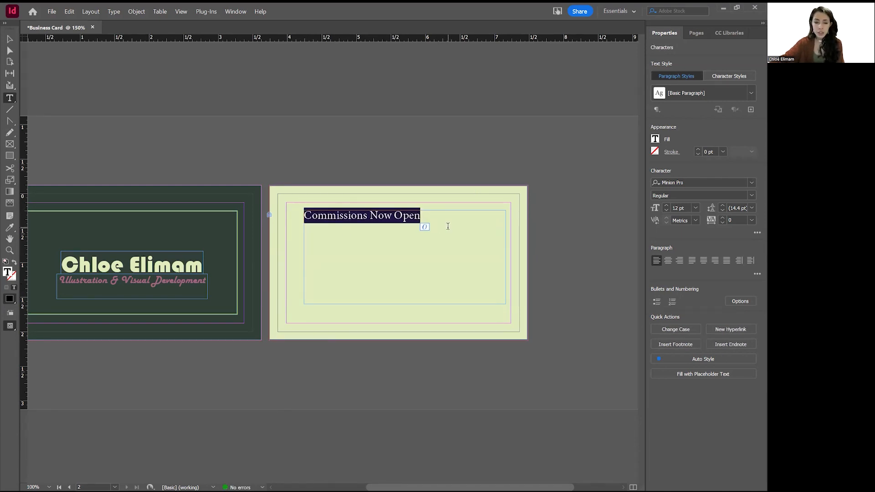
left_click(751, 182)
scroll(657, 287, "up", 10)
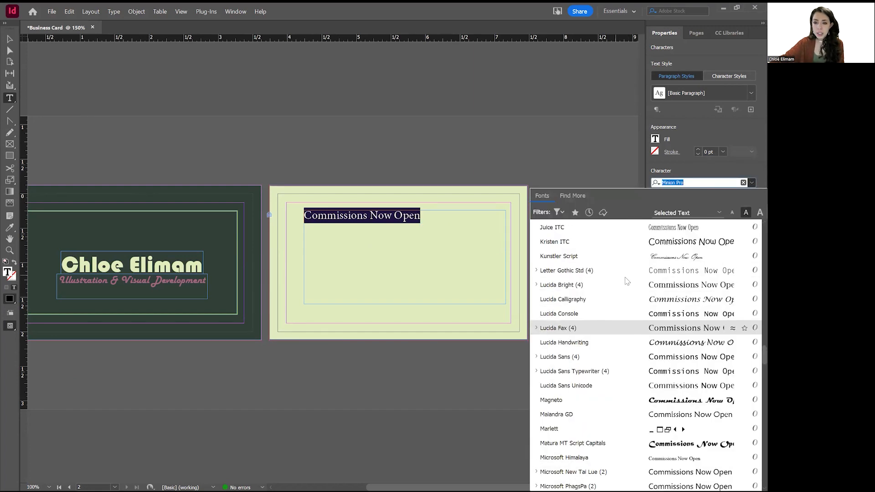
scroll(658, 287, "up", 15)
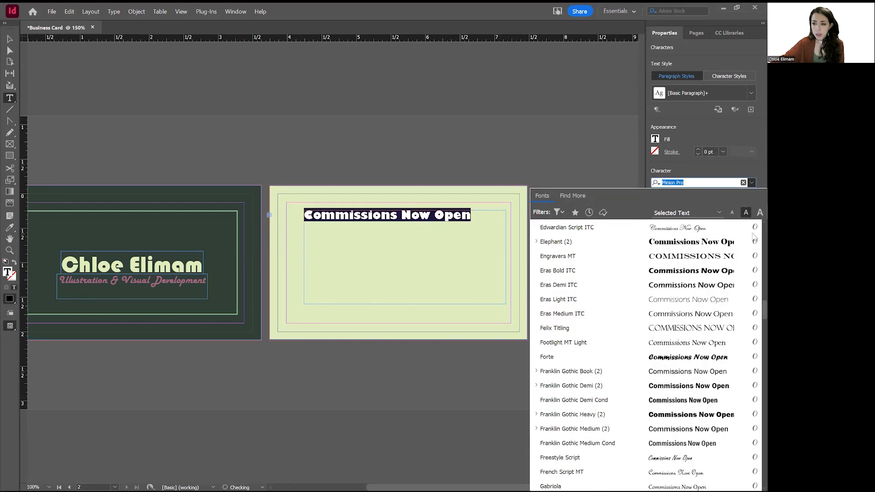
left_click(623, 227)
left_click(363, 217)
key("BackSpace")
key("Return")
Centre both heading lines at 27 pt and move the frame to the card's centre.
key("ctrl+a")
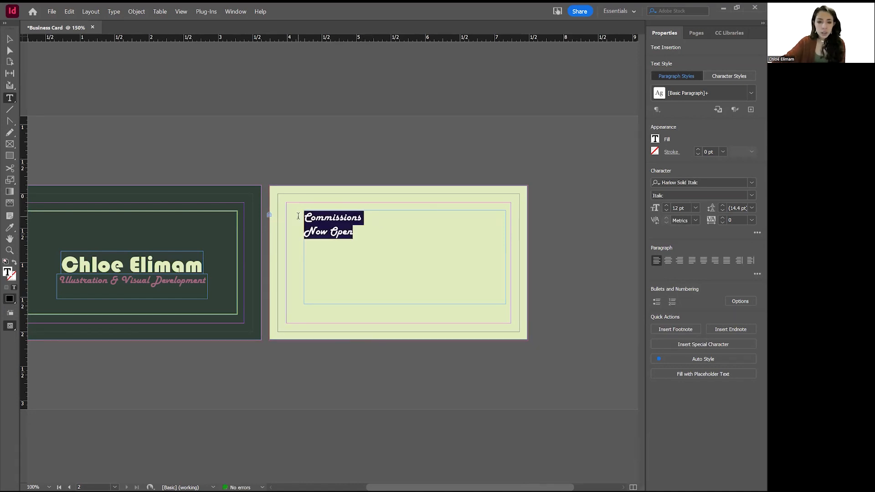
left_click(670, 263)
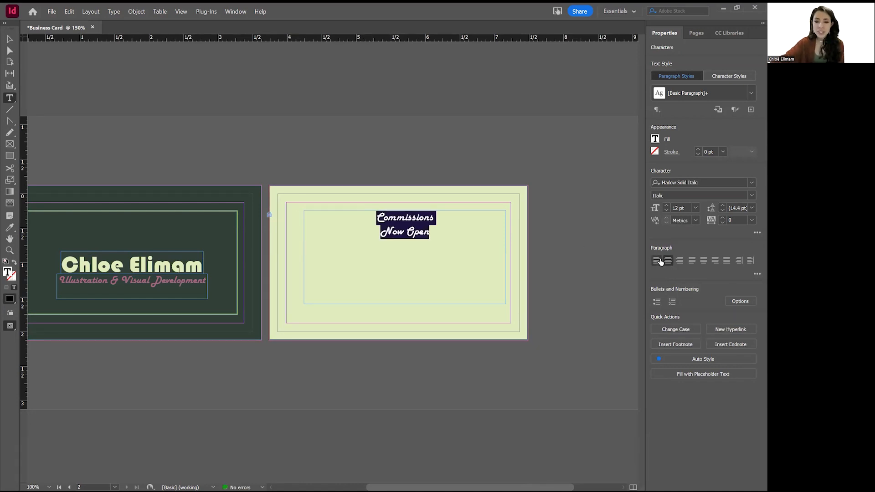
left_click(666, 206)
left_click(666, 206)
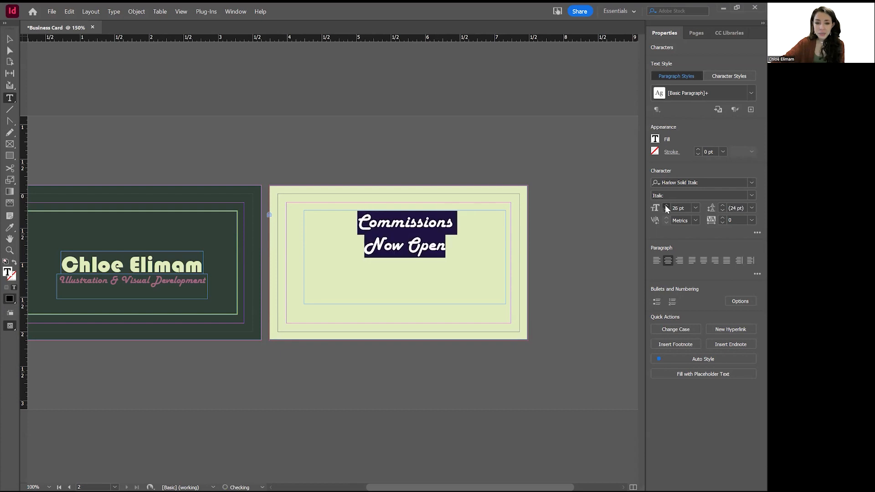
left_click(666, 206)
left_click(72, 135)
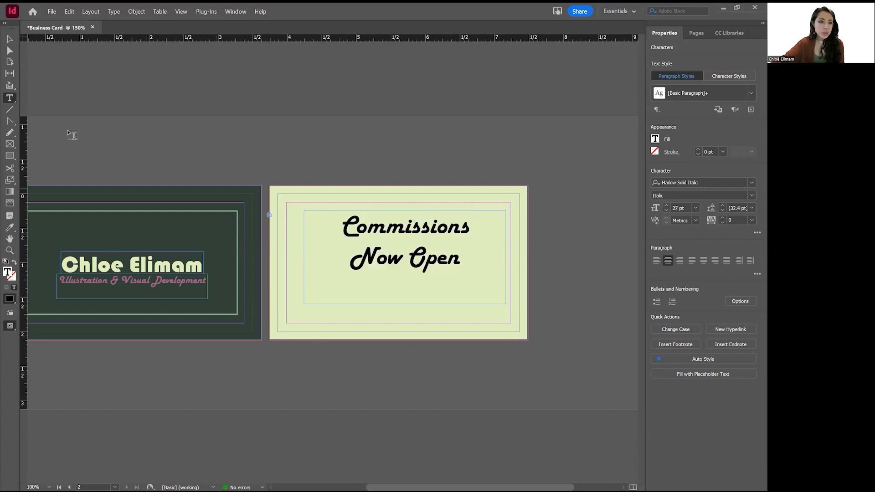
left_click_drag(411, 234, 405, 240)
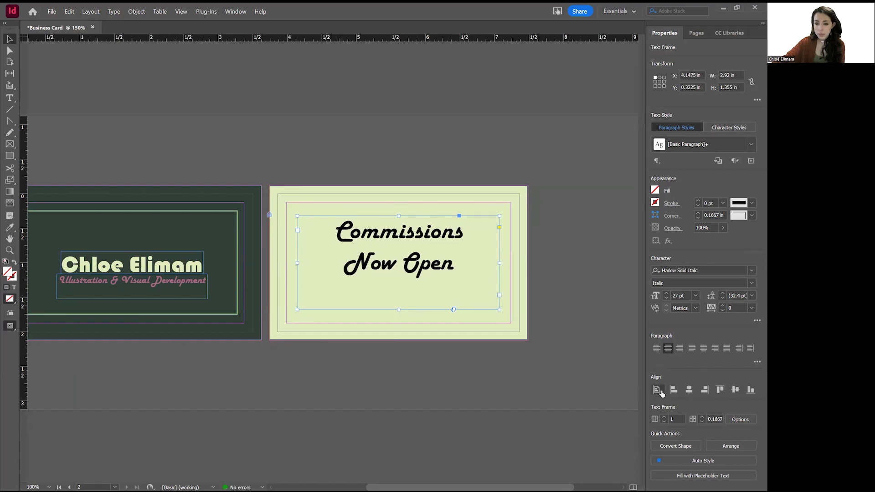
Align the heading frame to the page, centring it horizontally and vertically.
left_click(657, 390)
left_click(699, 426)
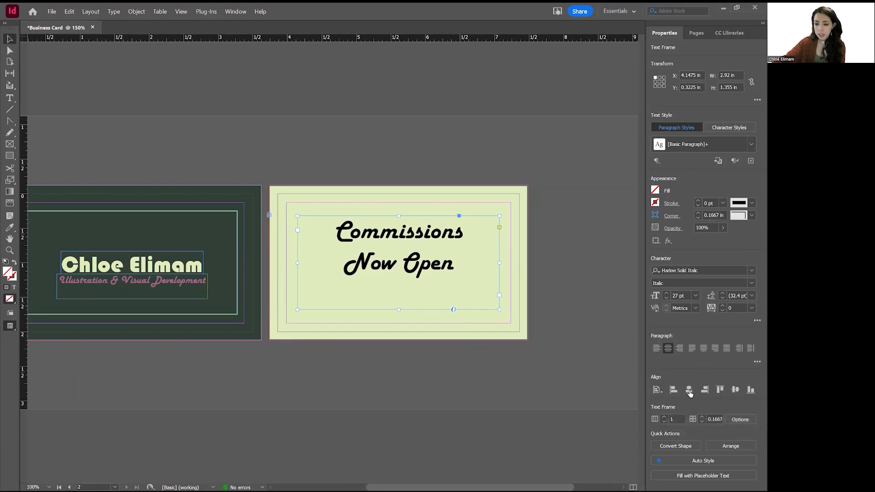
left_click(721, 389)
key("ctrl+z")
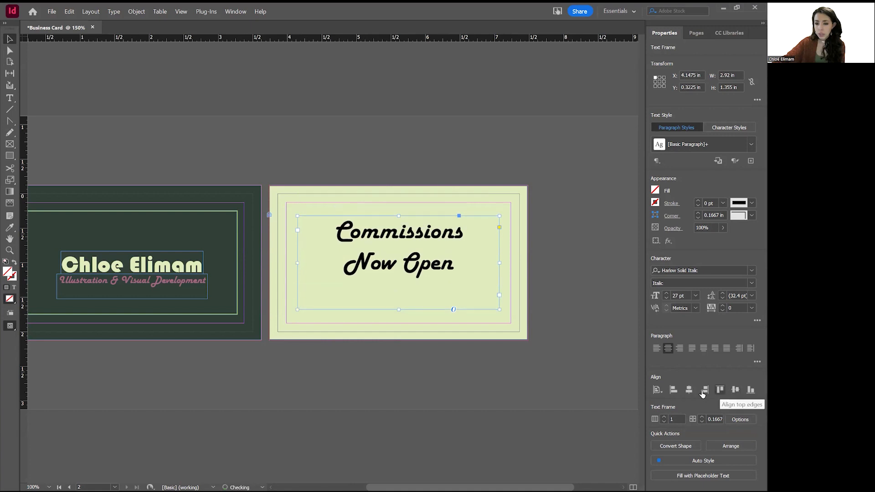
left_click(704, 390)
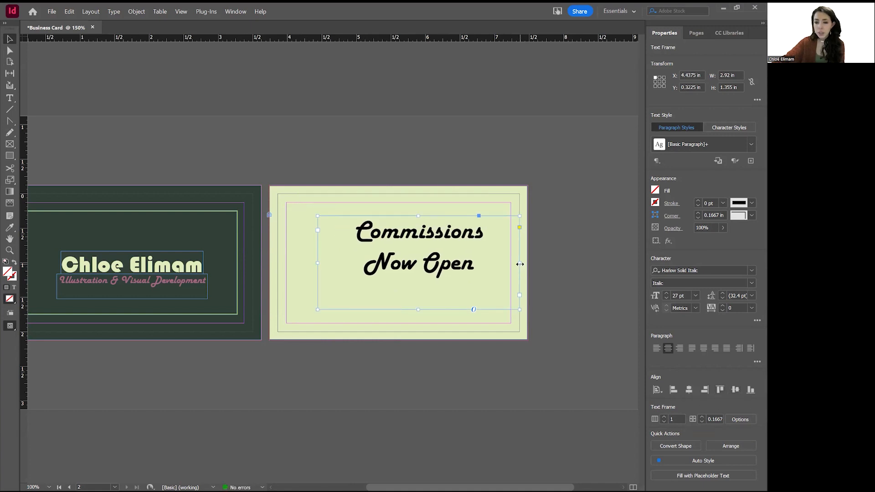
left_click(688, 390)
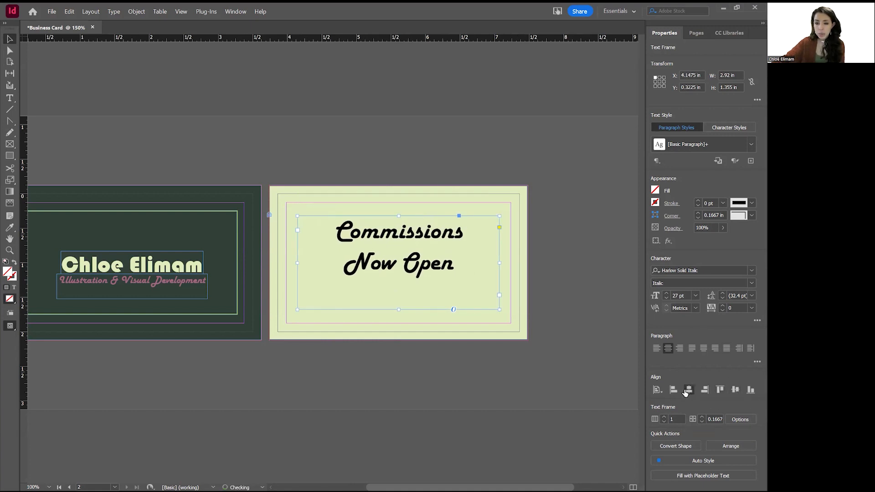
left_click_drag(396, 310, 399, 278)
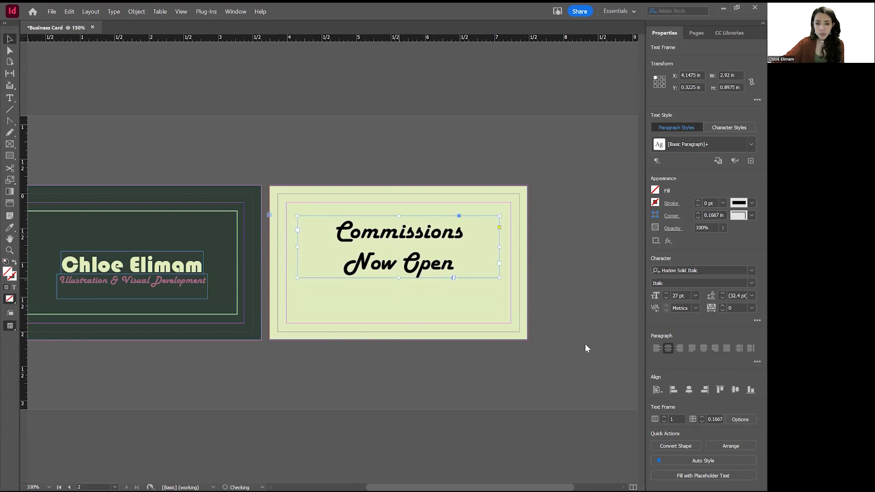
left_click(735, 390)
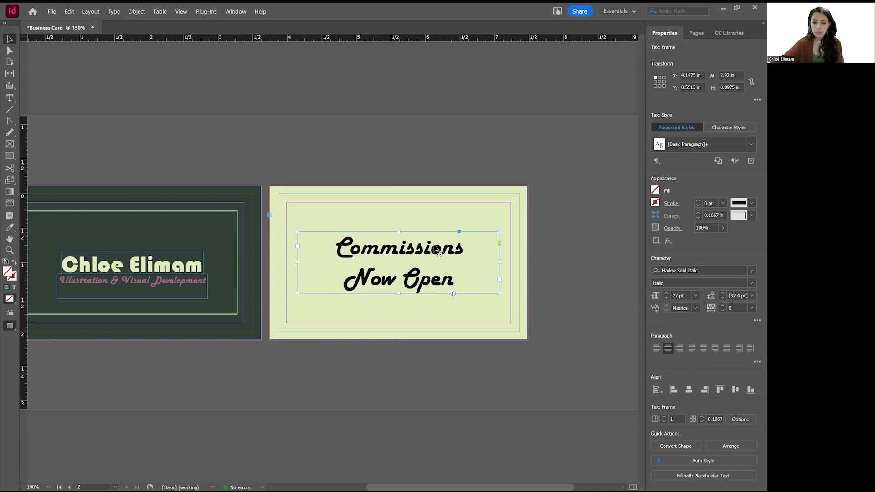
Stretch the frame to the margins (3.085 × 1.75 in) and set the heading to 34 pt.
left_click_drag(399, 231, 398, 202)
left_click_drag(399, 293, 399, 323)
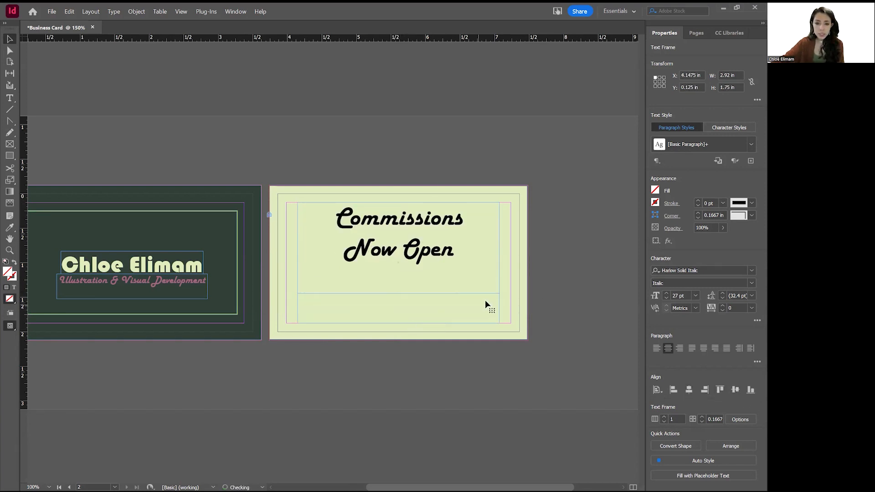
left_click_drag(499, 262, 512, 262)
left_click(666, 293)
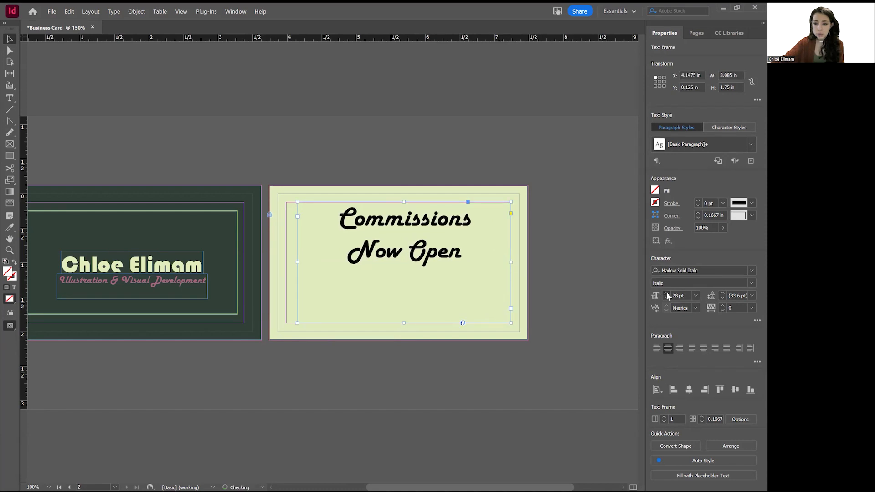
left_click(666, 298)
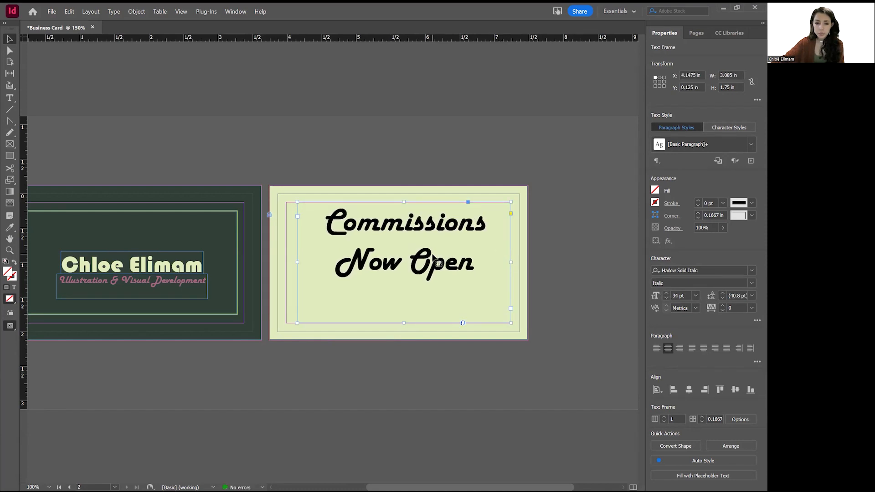
triple_click(432, 255)
left_click_drag(431, 249, 328, 219)
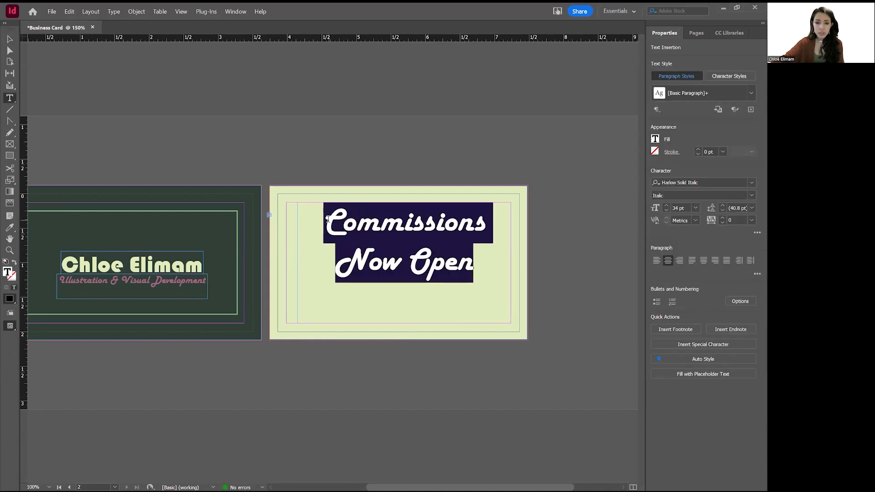
Colour the heading with the front subtitle's mauve, sampled via the Color Picker eyedropper.
left_click(654, 138)
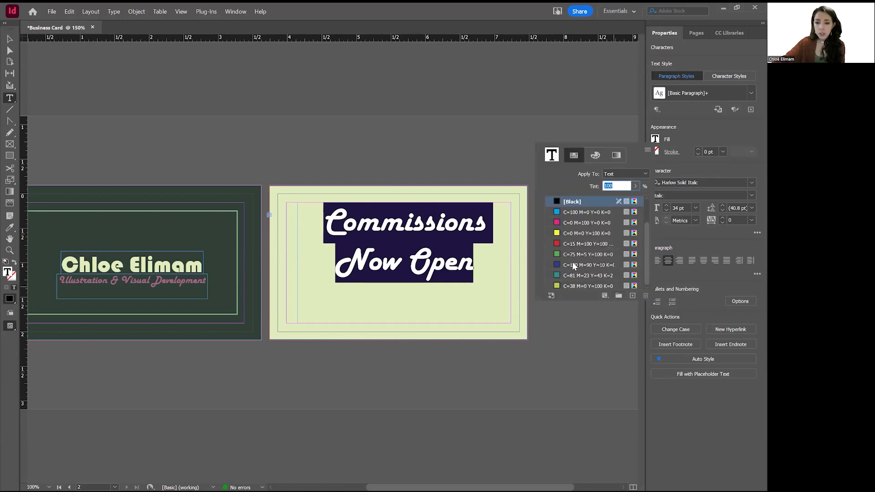
double_click(552, 156)
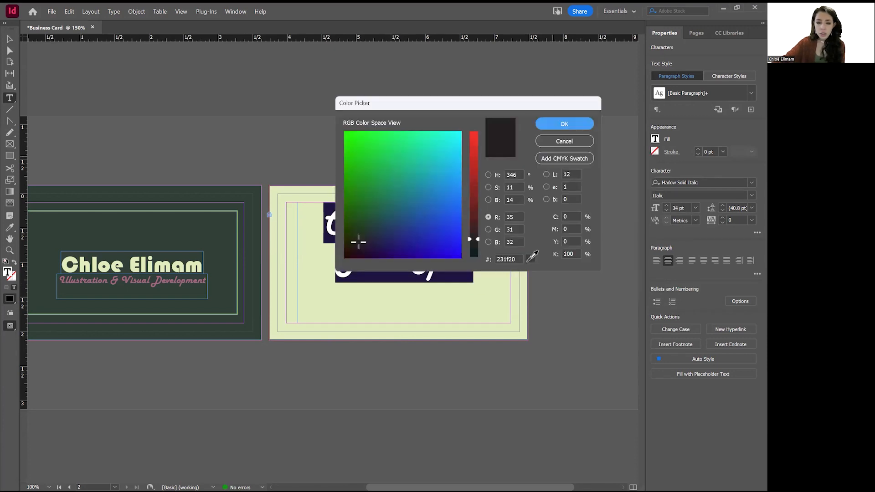
left_click(188, 277)
left_click(585, 127)
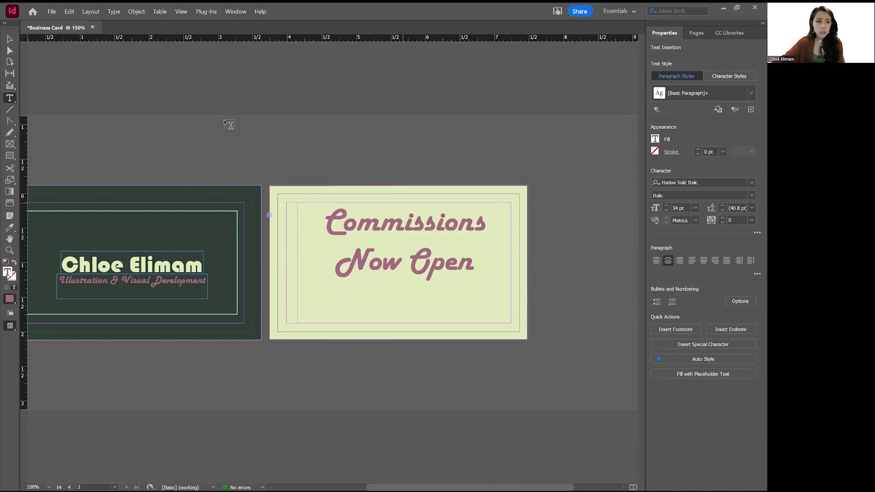
Fit the heading frame to 2.39 × 1.135 in, centre it, and draw a new text frame below.
left_click(10, 41)
left_click_drag(404, 323, 410, 281)
left_click_drag(297, 241, 324, 243)
left_click_drag(510, 242, 489, 242)
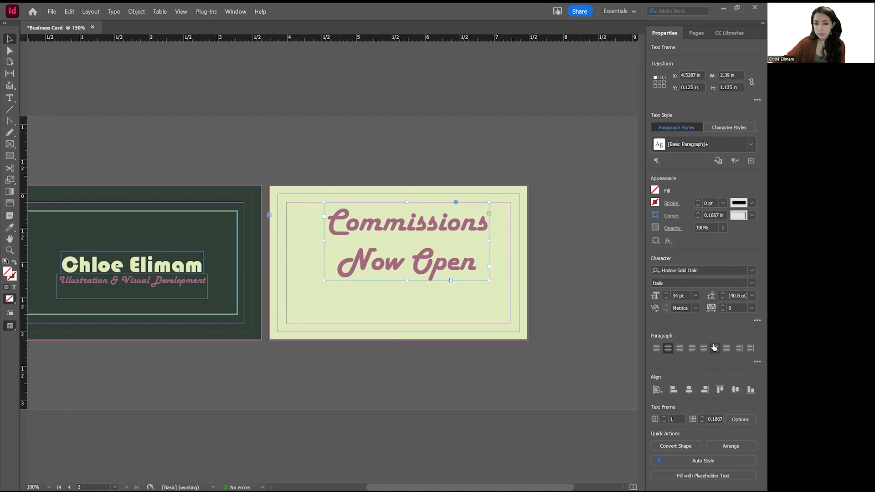
left_click(688, 389)
left_click(734, 389)
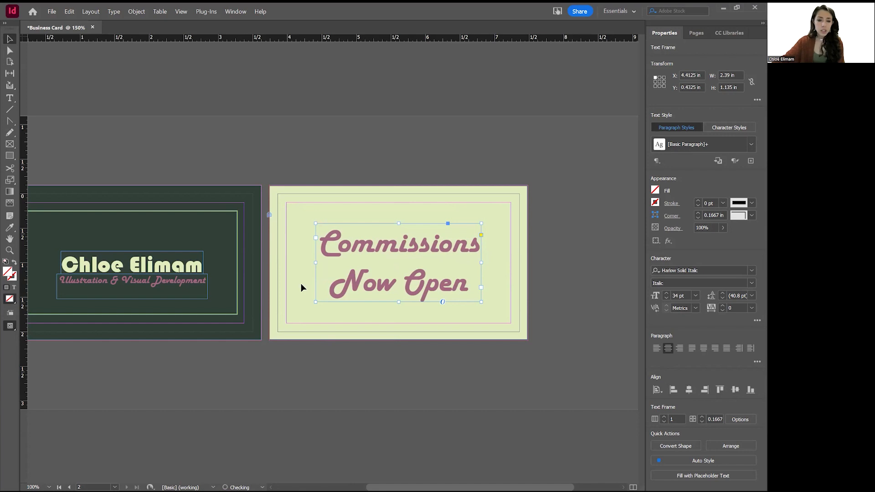
left_click(369, 343)
key("t")
left_click_drag(287, 323, 403, 301)
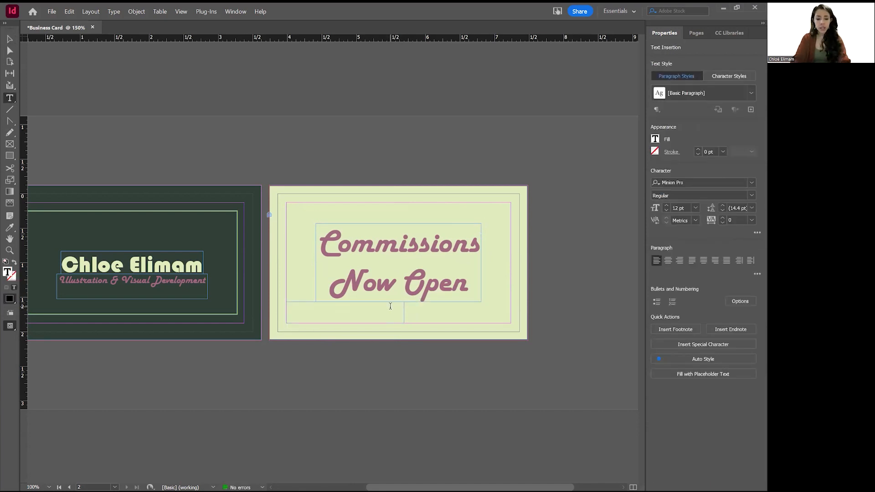
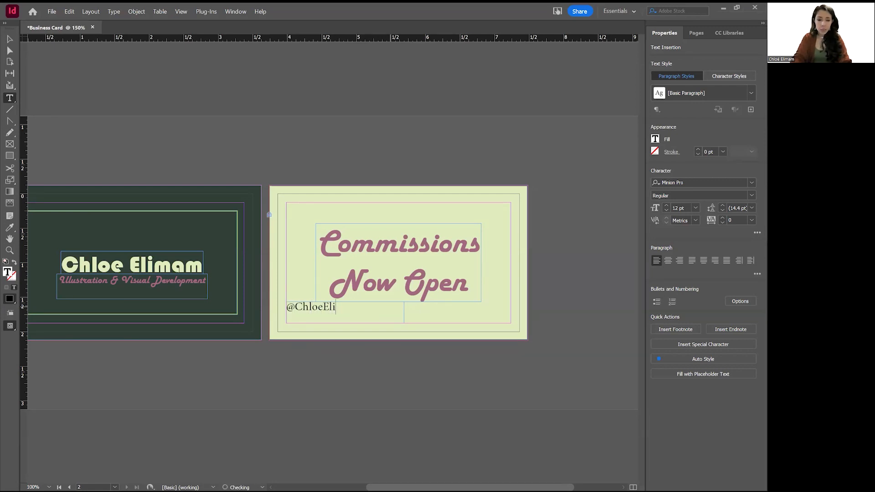
Type the social-media handle into the new frame and set it in Bauhaus 93.
double_click(372, 308)
left_click(375, 311)
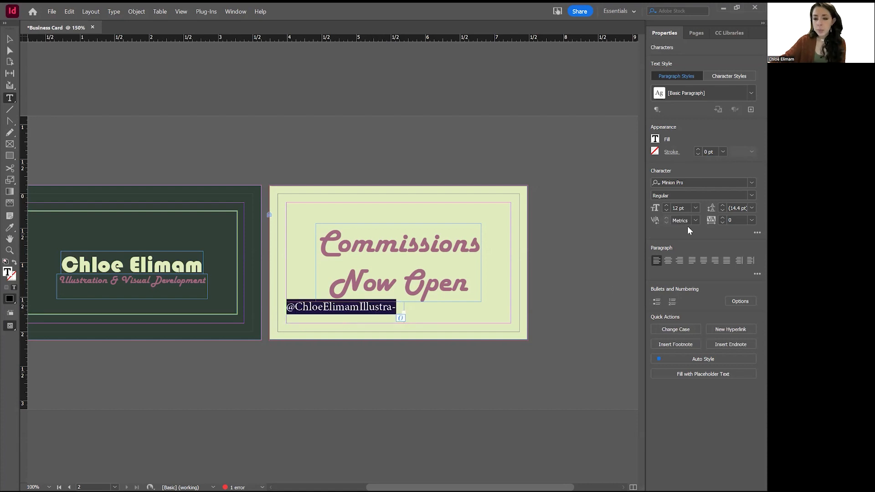
left_click(666, 209)
left_click(752, 183)
scroll(754, 322, "up", 1)
scroll(754, 322, "up", 10)
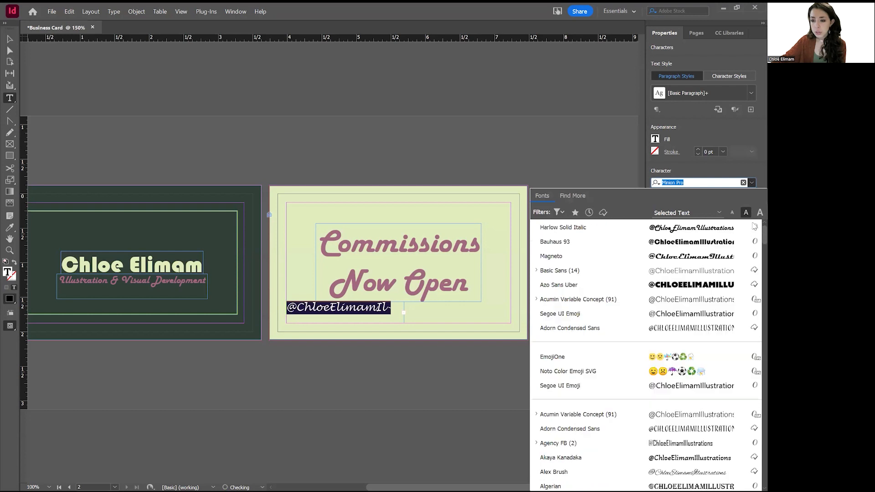
left_click(697, 246)
Size the handle at 11 pt and widen its frame so it fits on one line.
left_click(666, 210)
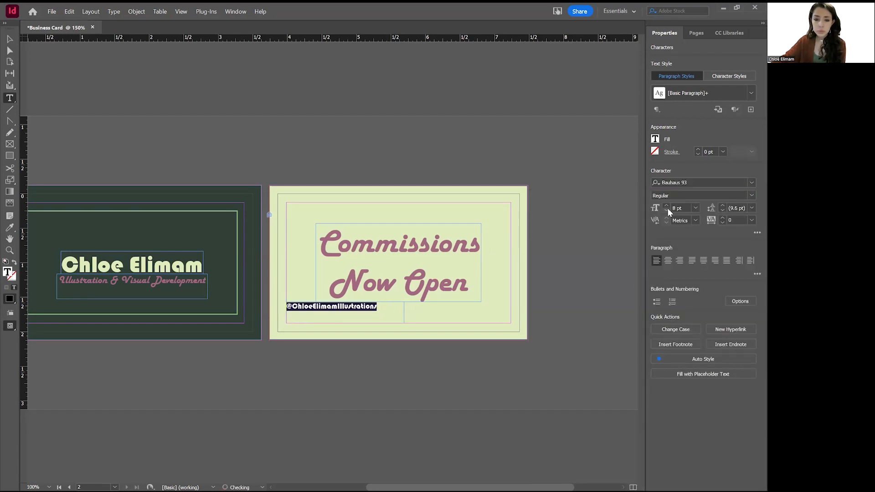
left_click(666, 209)
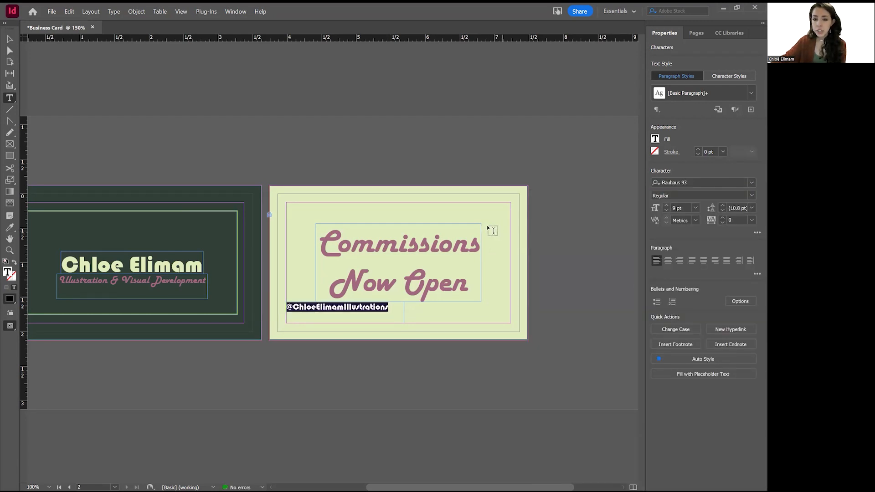
key("ctrl+0")
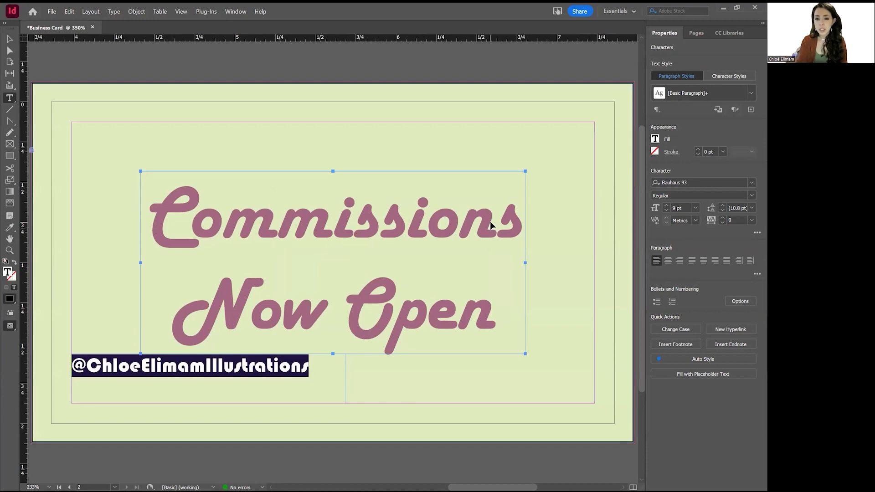
key("ctrl+minus")
key("ctrl+minus")
key("ctrl+minus")
key("ctrl+minus")
key("ctrl+minus")
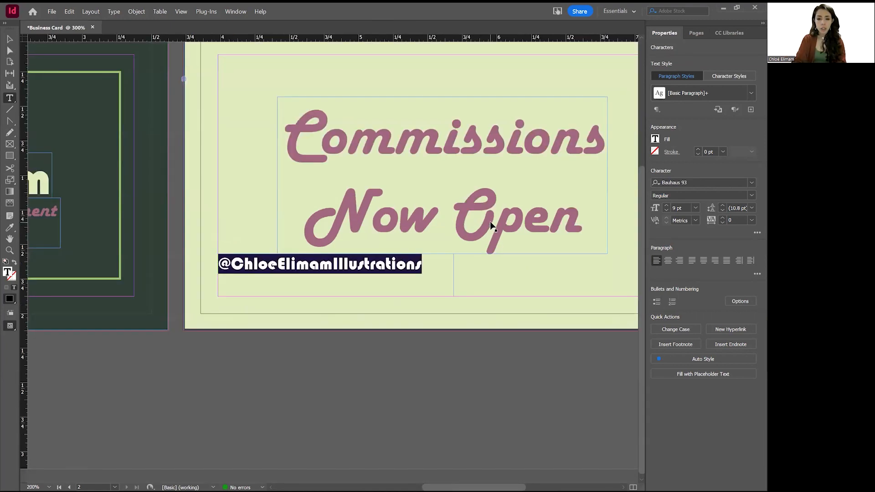
key("ctrl+equal")
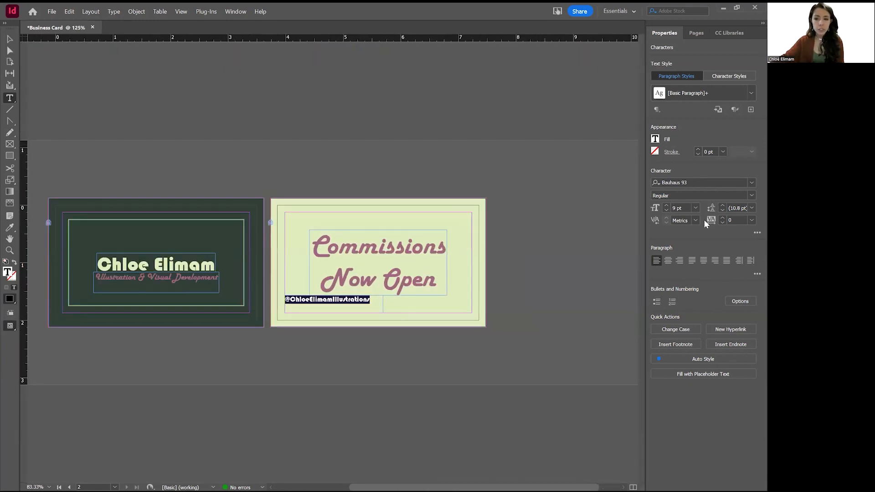
left_click(666, 205)
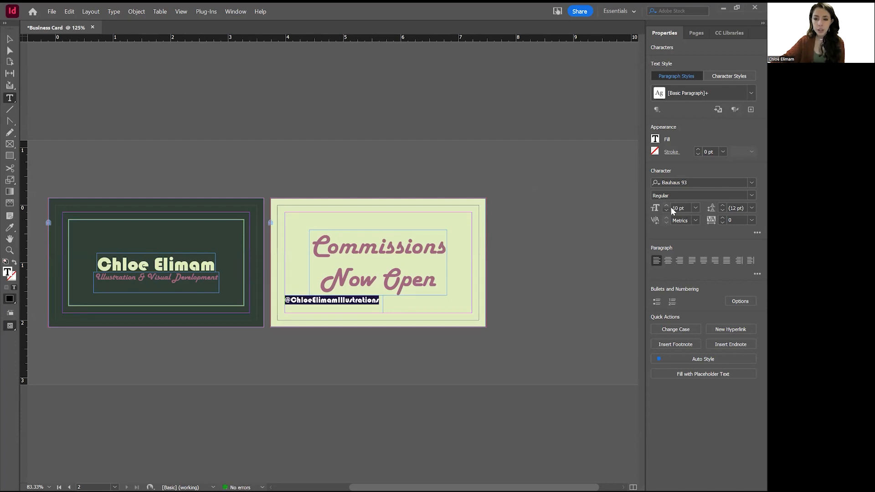
left_click(666, 205)
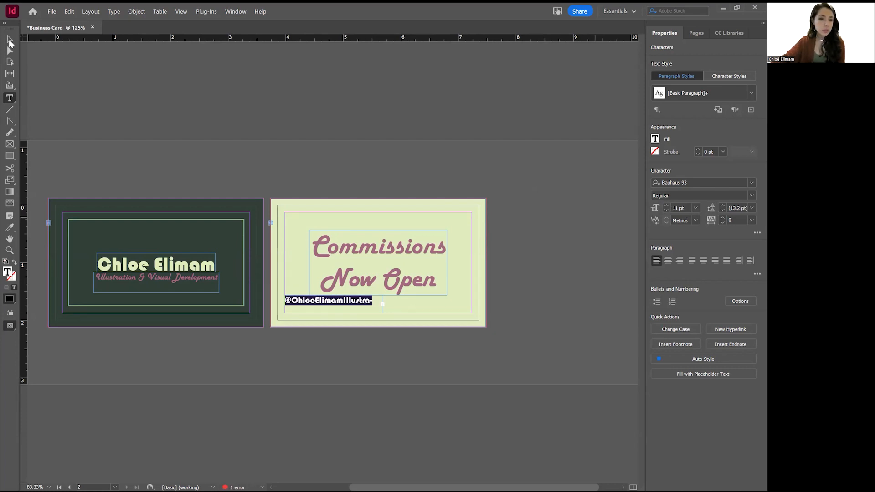
key("Escape")
left_click_drag(383, 313, 399, 312)
left_click_drag(343, 295, 343, 304)
Fill all the handle text with the front card's dark green 303f38 from the Color Picker.
double_click(343, 307)
key("ctrl+a")
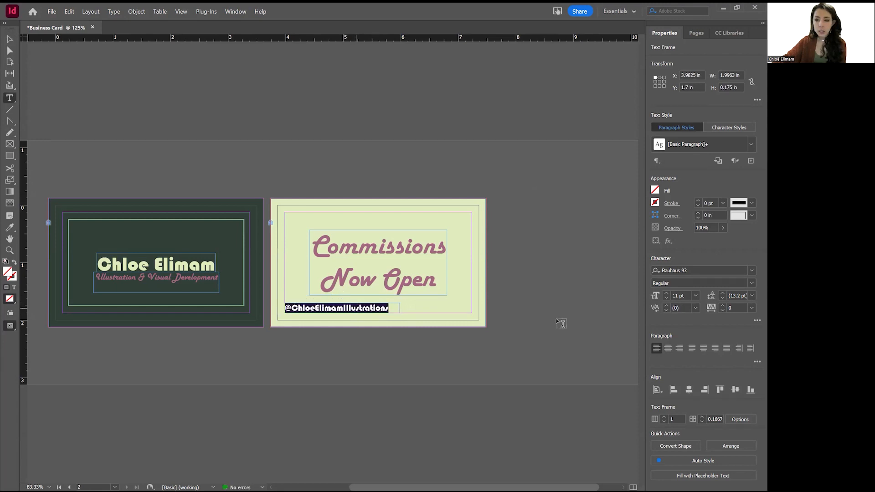
left_click(654, 139)
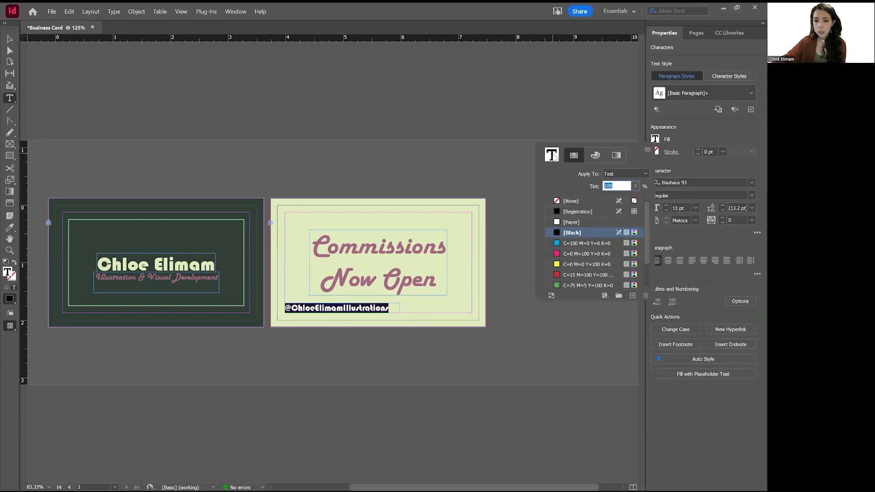
left_click(530, 259)
left_click(177, 227)
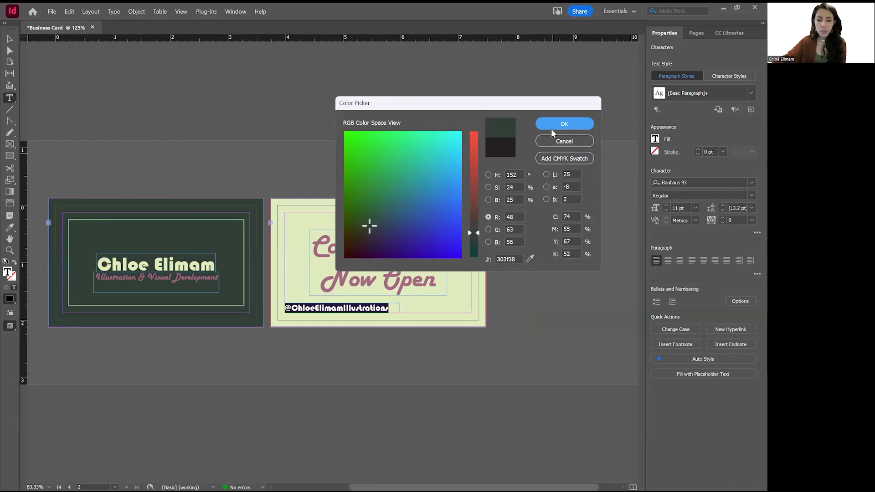
left_click(575, 126)
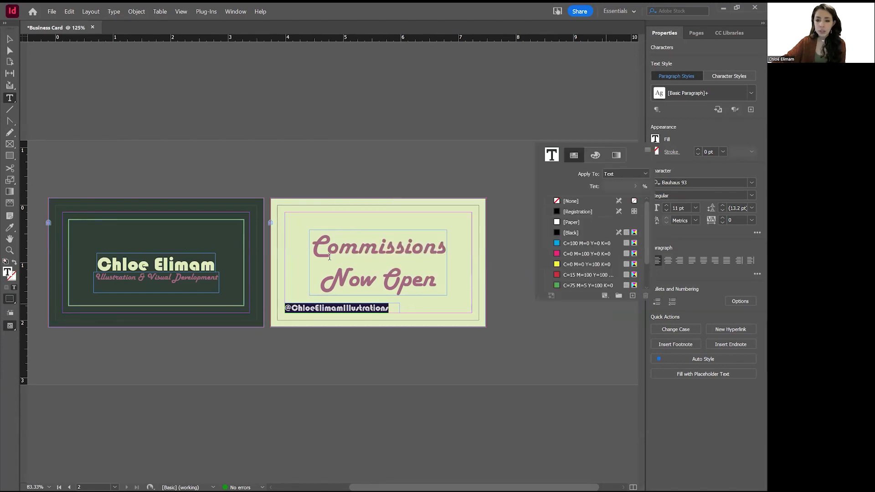
Narrow the handle frame and Alt-drag a duplicate beside it at the card's bottom, 1.3738 in wide.
key("Escape")
left_click(39, 60)
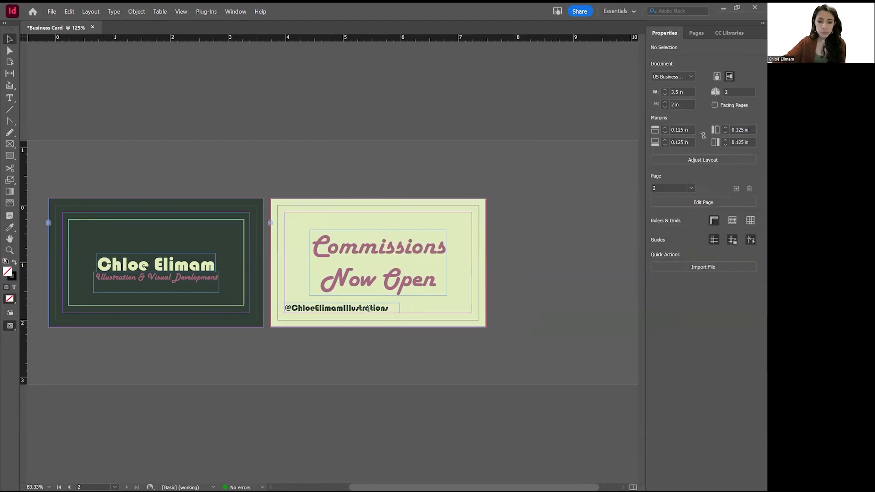
double_click(368, 309)
double_click(368, 308)
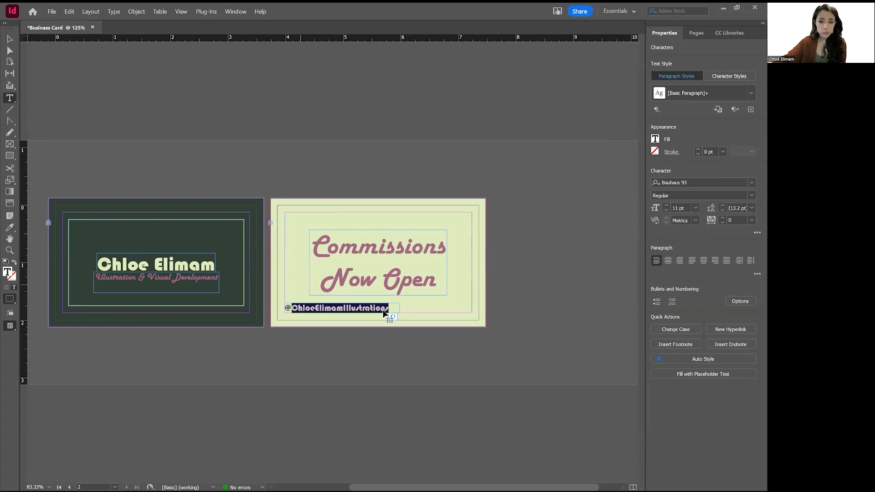
left_click(11, 40)
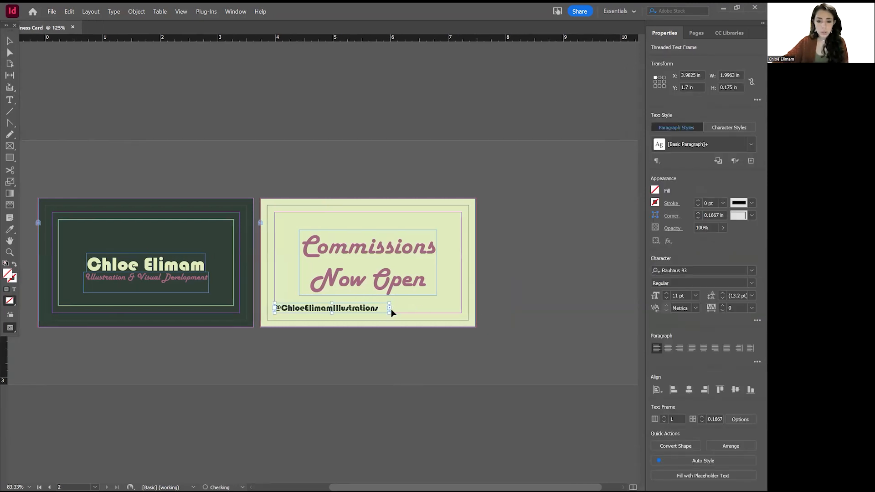
scroll(390, 309, "up", 3)
left_click_drag(447, 368, 423, 368)
left_click(399, 257)
left_click_drag(439, 275, 364, 230)
left_click_drag(283, 332, 356, 326)
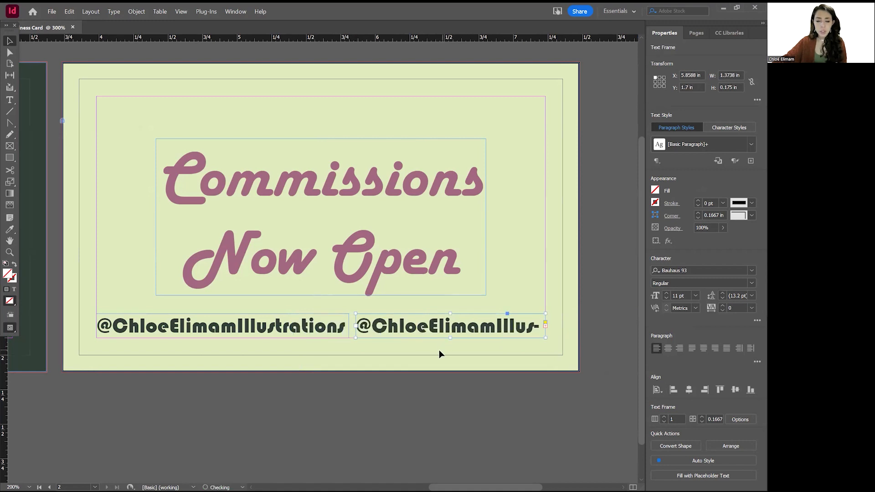
Replace the duplicate's text with the phone number, with a space after the area code.
triple_click(443, 325)
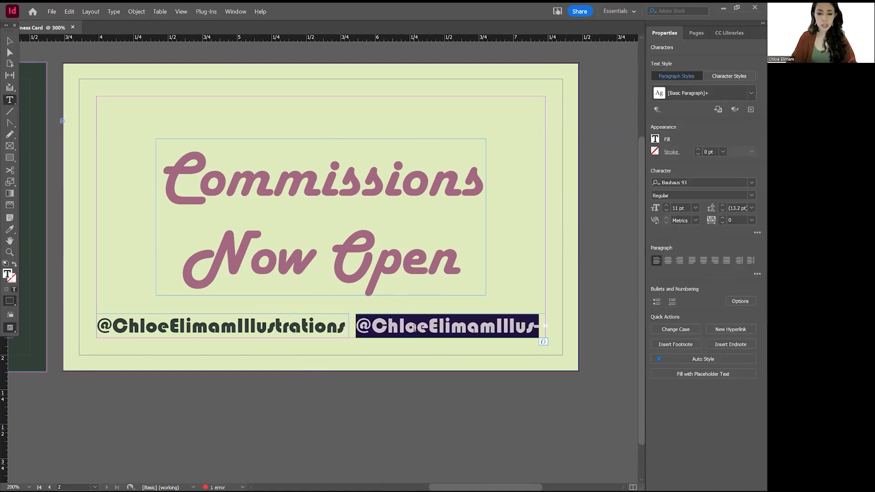
type("(trations")
key("ctrl+a")
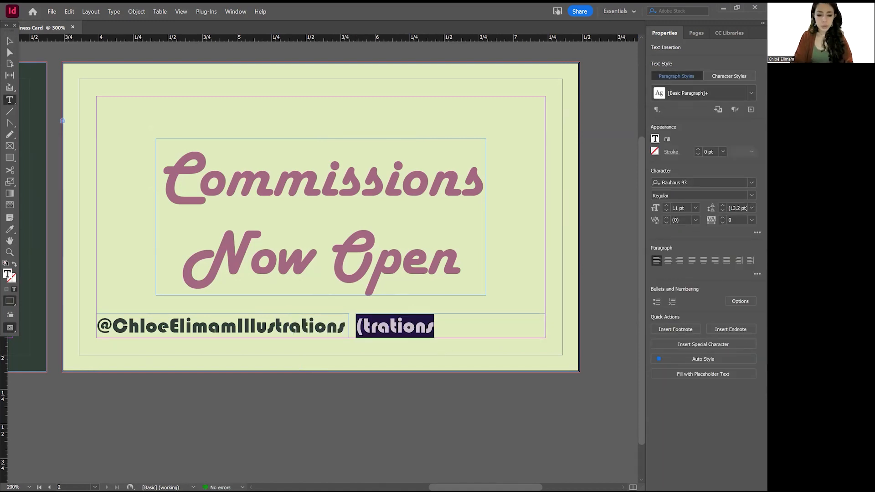
type("(123)456")
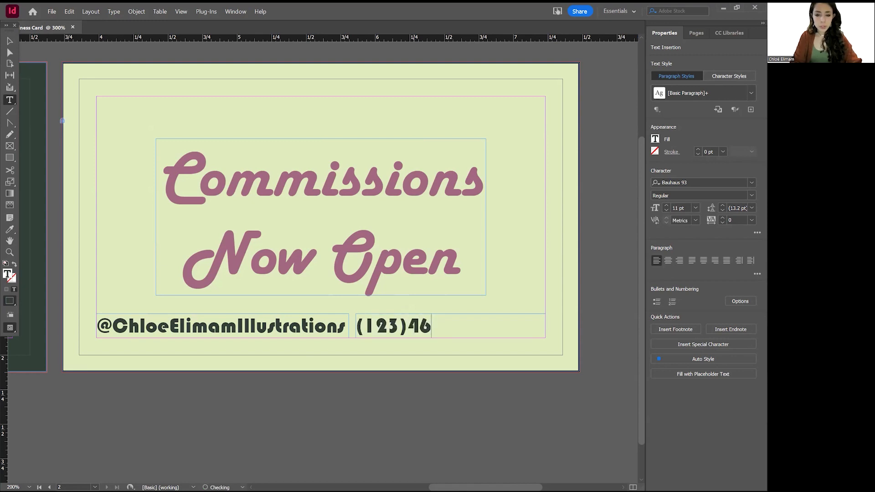
type(" -7890")
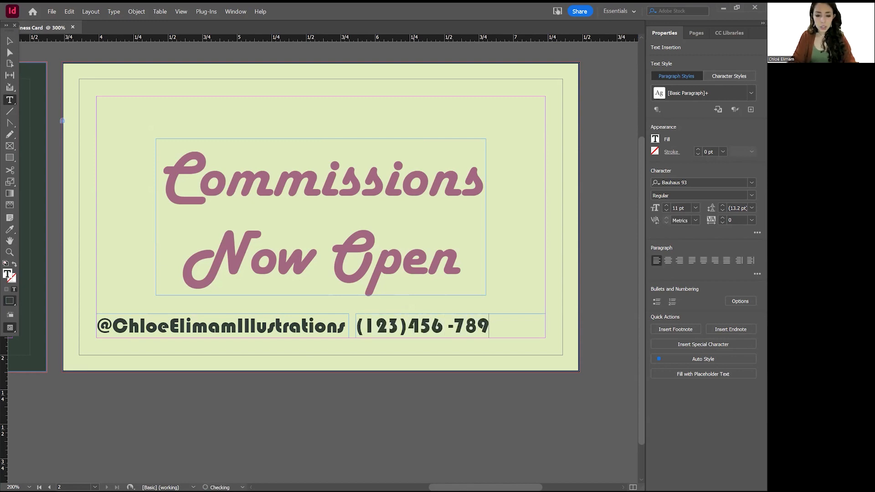
left_click(407, 327)
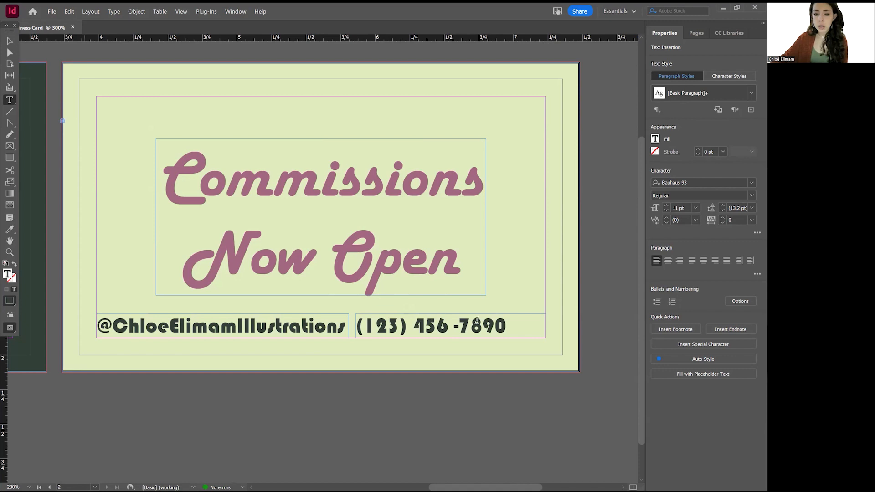
Right-align the phone number in its frame and switch to Preview mode.
triple_click(400, 323)
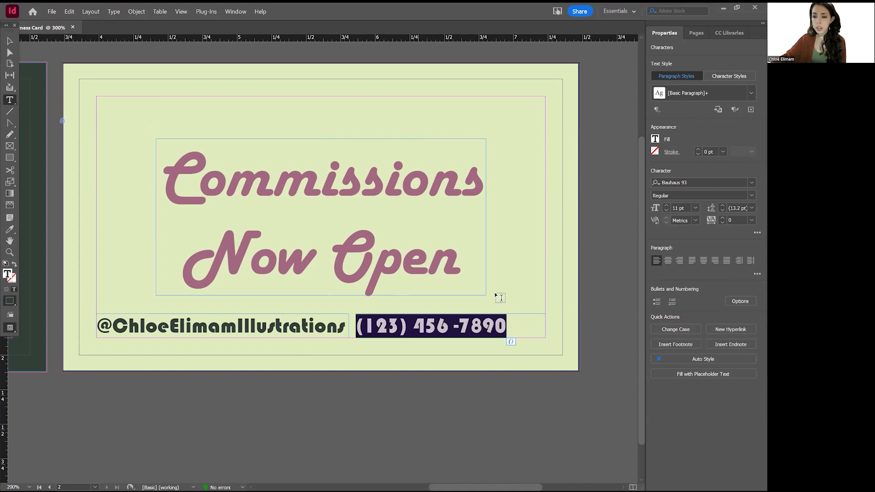
left_click(680, 261)
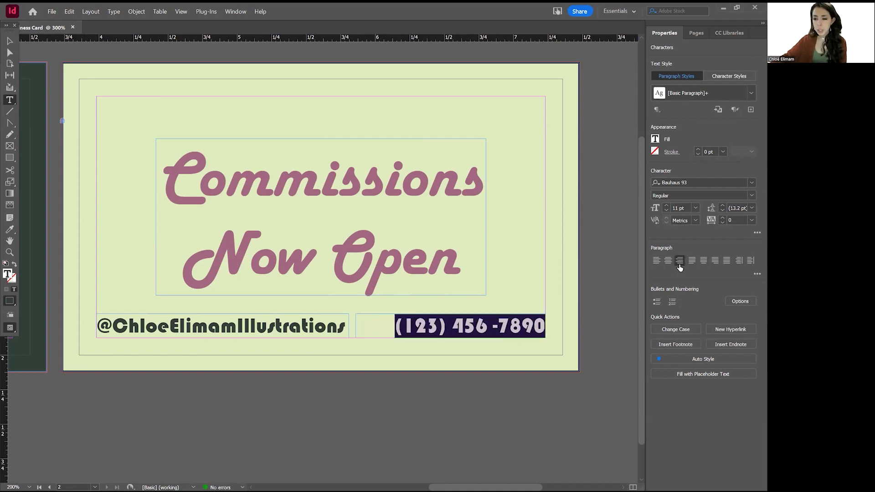
left_click(9, 41)
left_click(507, 207)
key("w")
scroll(429, 290, "down", 4)
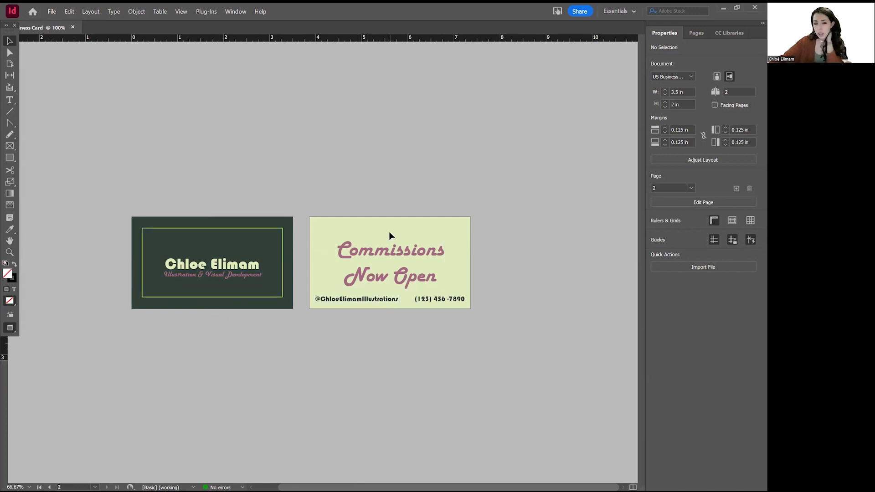
Copy the light green border from the dark card onto the pale card and send it to the back.
left_click(162, 228)
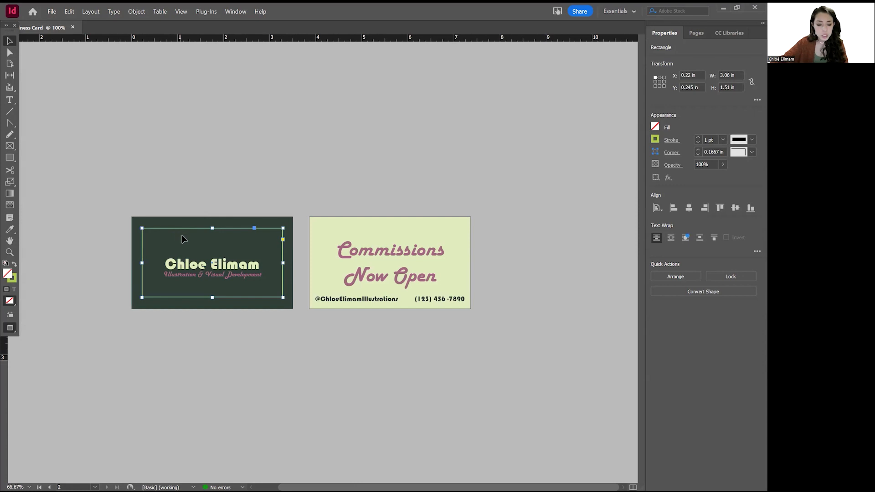
left_click_drag(192, 231, 369, 230)
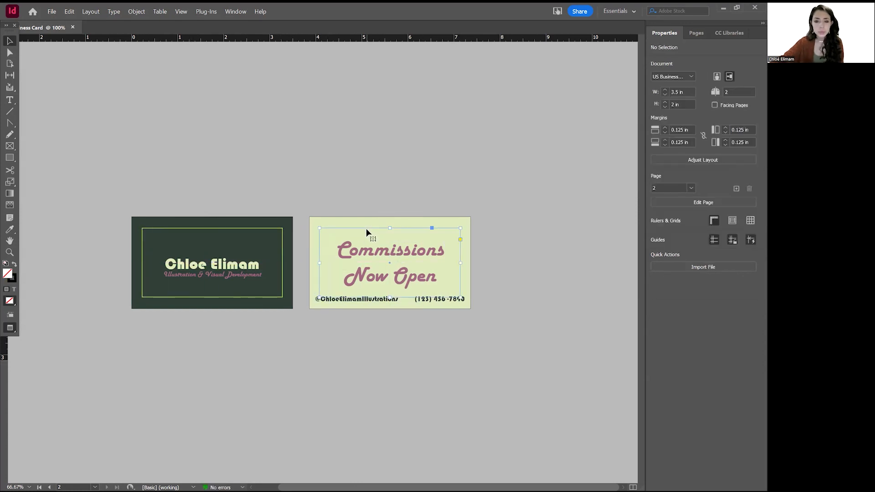
right_click(367, 230)
left_click(687, 277)
left_click(697, 296)
left_click(539, 277)
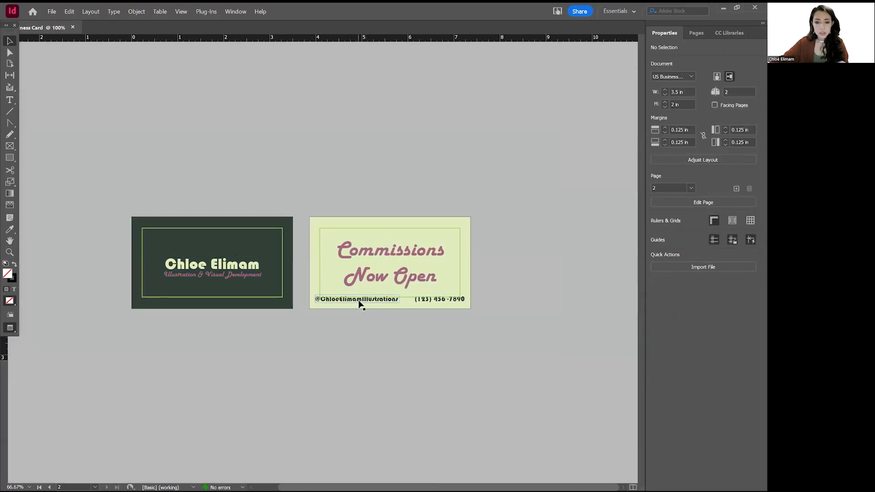
Raise the handle inside the border and level the phone number with it.
left_click_drag(358, 299, 364, 297)
left_click_drag(436, 301, 453, 296)
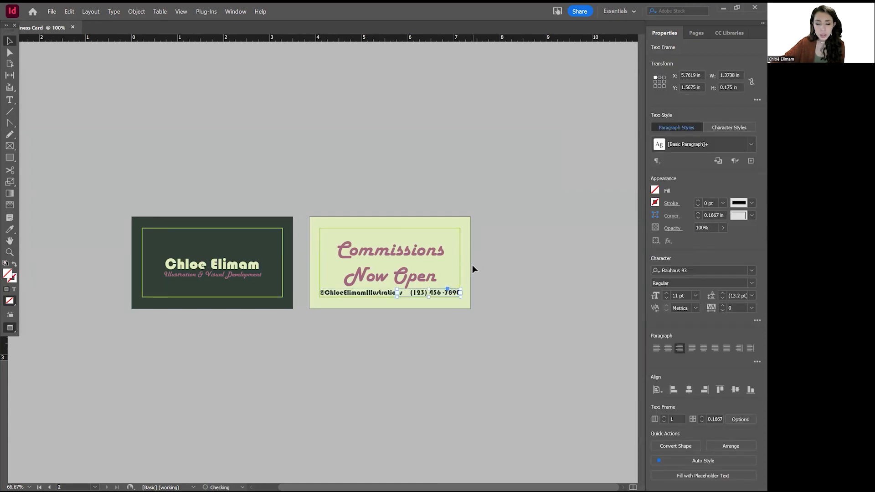
left_click(493, 327)
scroll(417, 308, "up", 5)
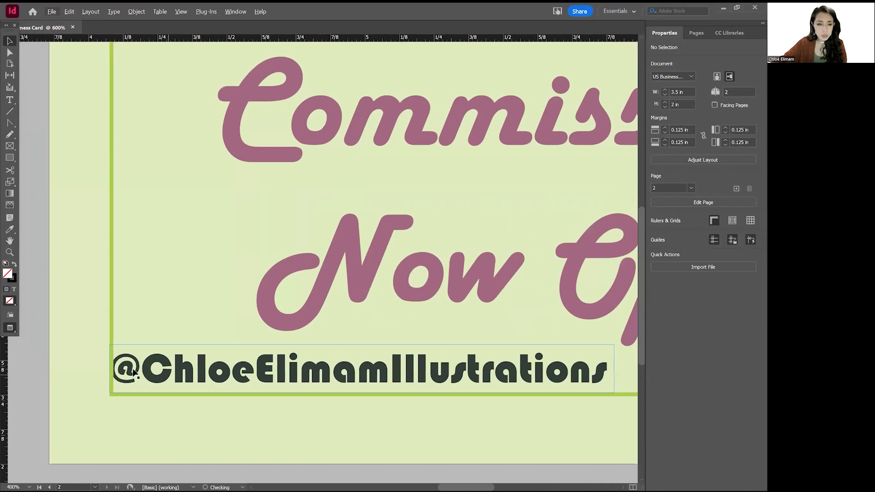
left_click_drag(140, 340, 139, 341)
scroll(132, 273, "right", 8)
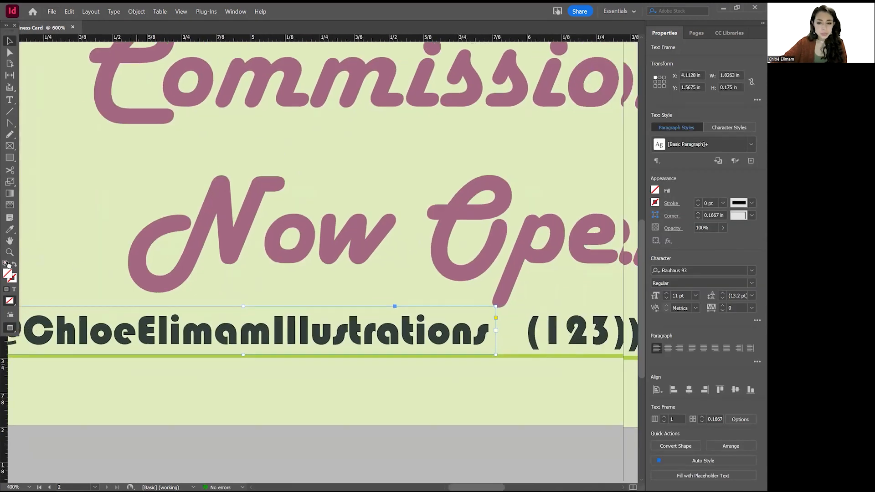
left_click_drag(369, 343, 367, 342)
scroll(430, 296, "down", 5)
scroll(313, 333, "left", 2)
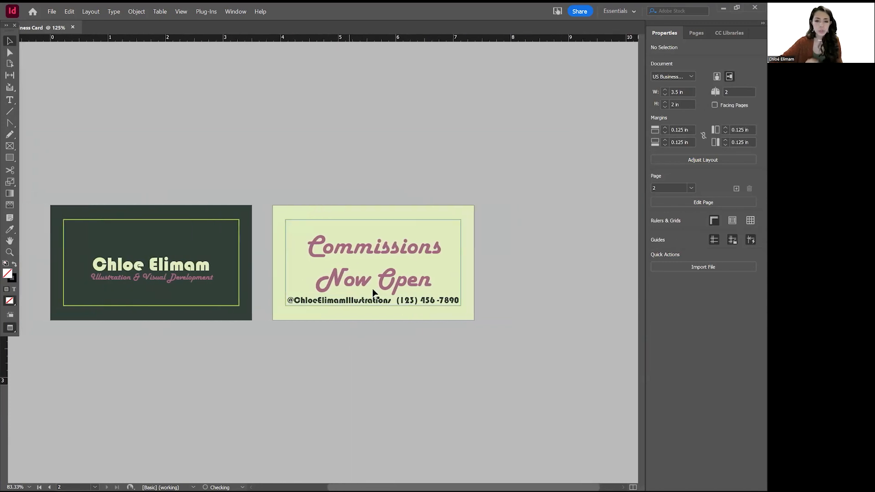
Raise the Commissions Now Open heading slightly and nudge the phone-number frame up a few steps.
left_click_drag(403, 272, 405, 271)
left_click(438, 315)
left_click(410, 301)
key("Up")
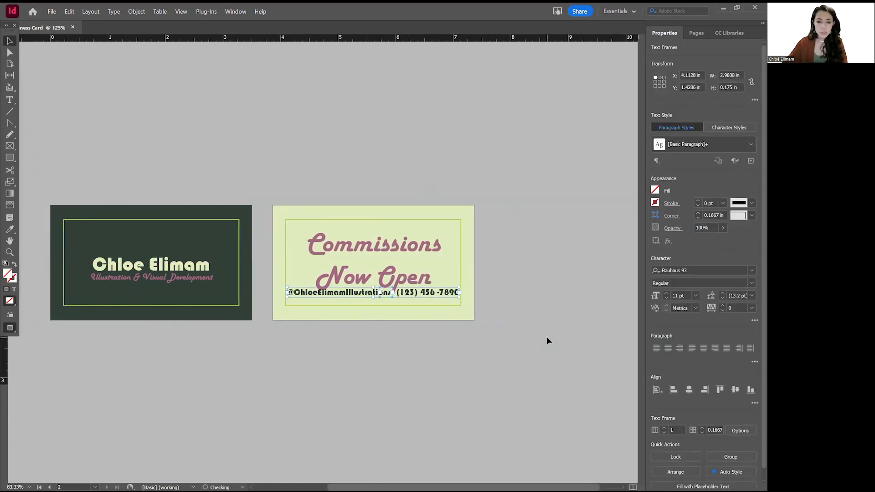
key("Up")
key("Up")
key("Up")
key("Up")
key("Up")
key("Up")
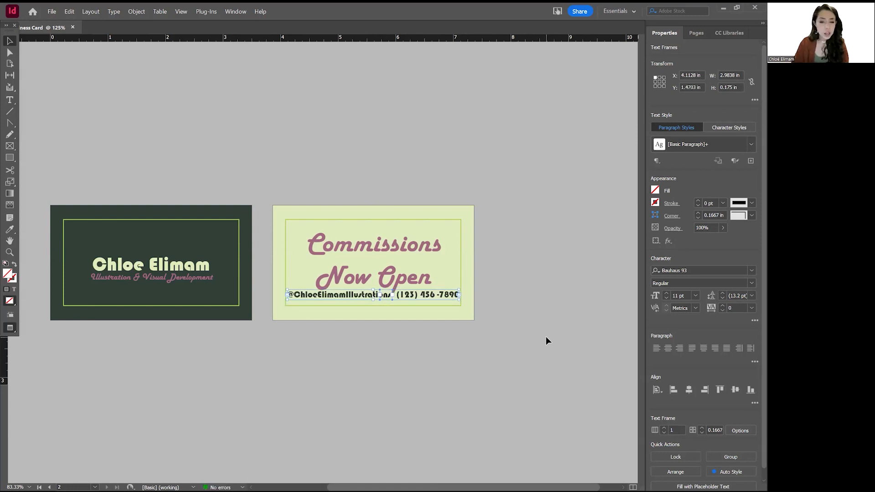
key("shift+Up")
key("shift+Up")
key("shift+Up")
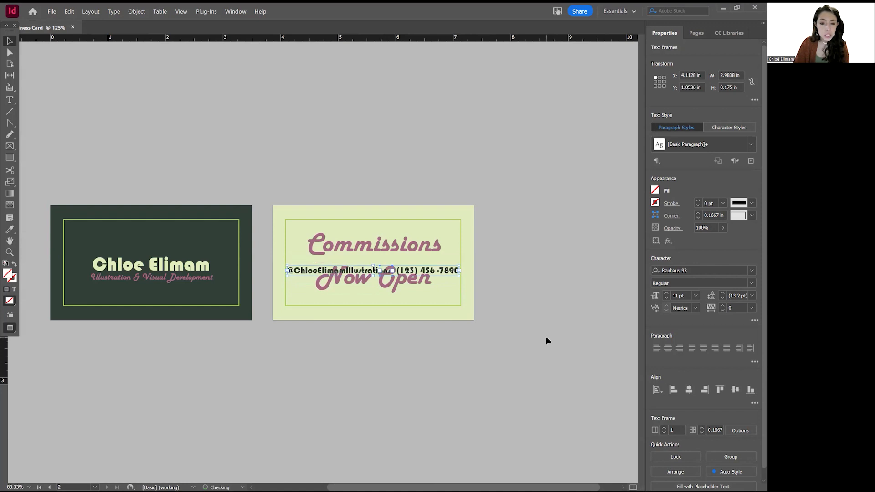
key("shift+Down")
key("shift+Down")
key("shift+Down")
key("shift+Down")
key("Up")
key("Up")
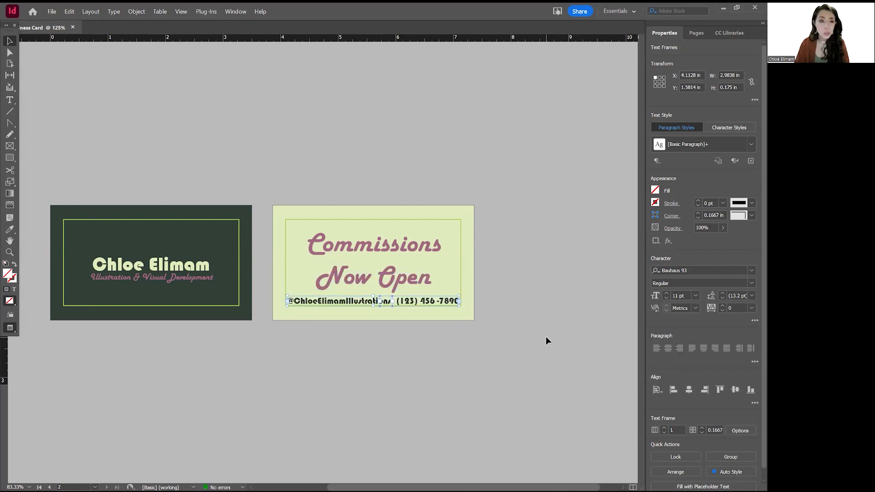
left_click(348, 182)
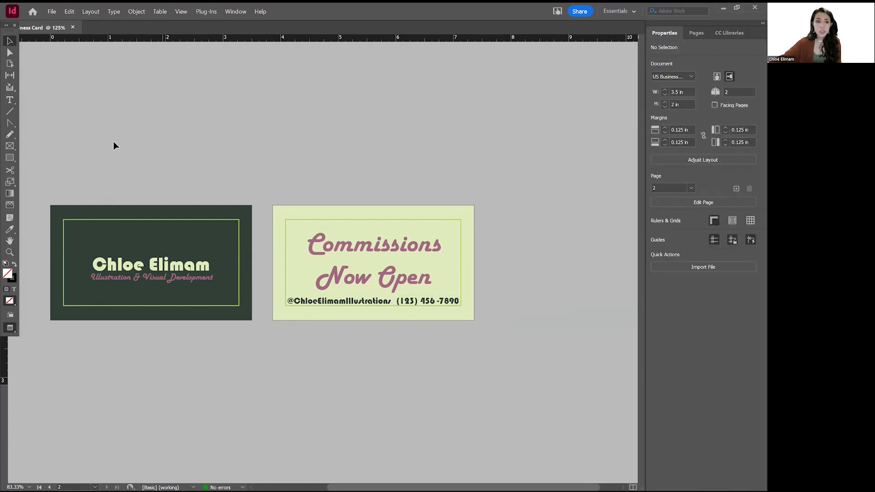
left_click(50, 11)
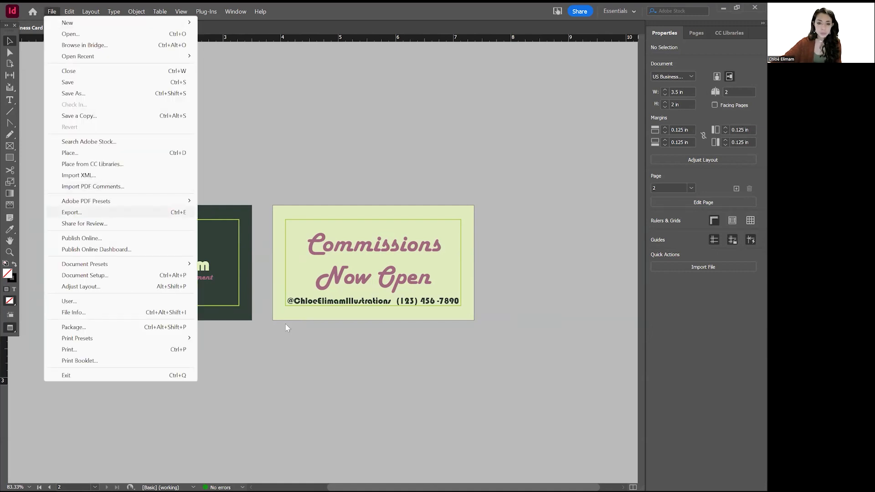
Start a PNG export of the business card to the Desktop.
left_click(71, 212)
left_click(341, 327)
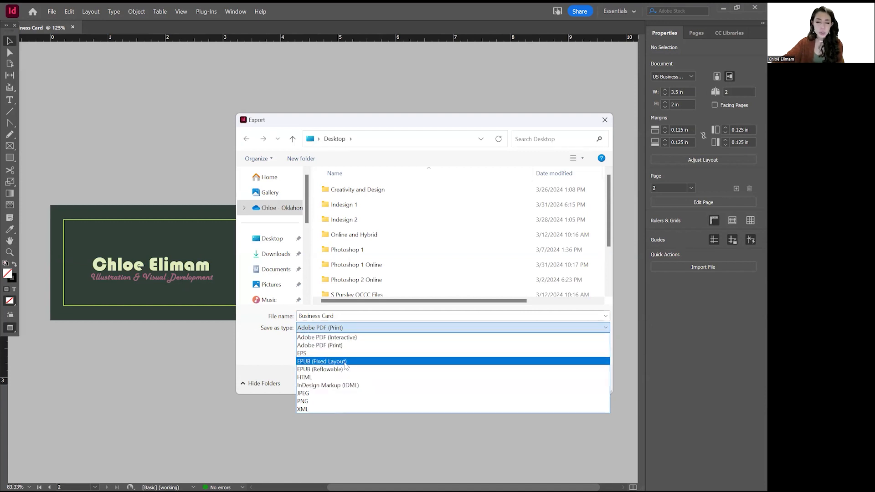
left_click(320, 402)
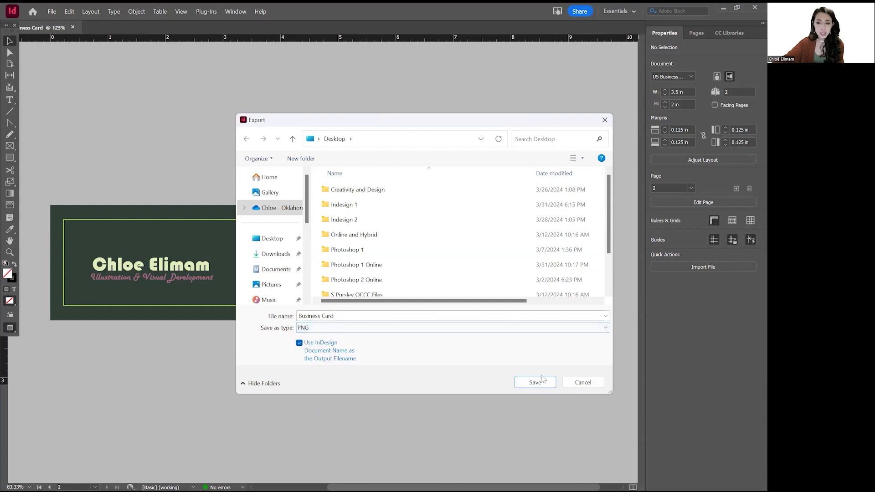
left_click(273, 238)
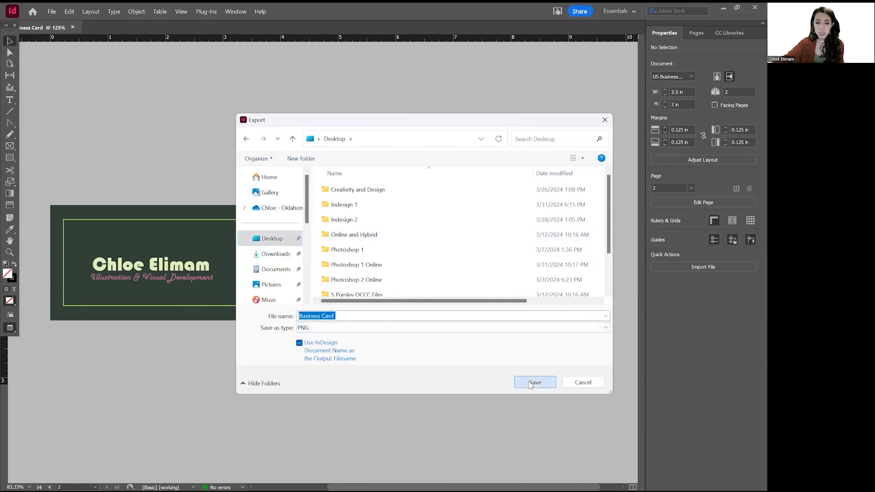
key("Return")
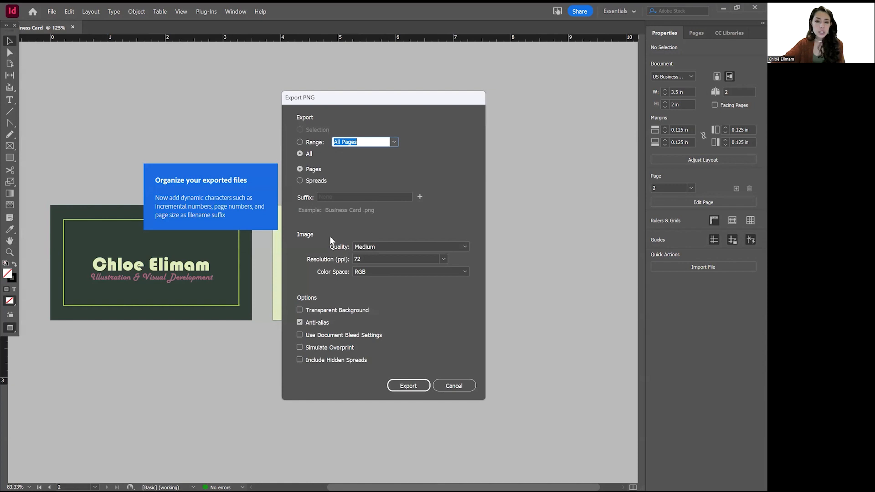
Export all pages as PNG at 300 ppi, Maximum quality, with document bleed settings.
left_click(390, 143)
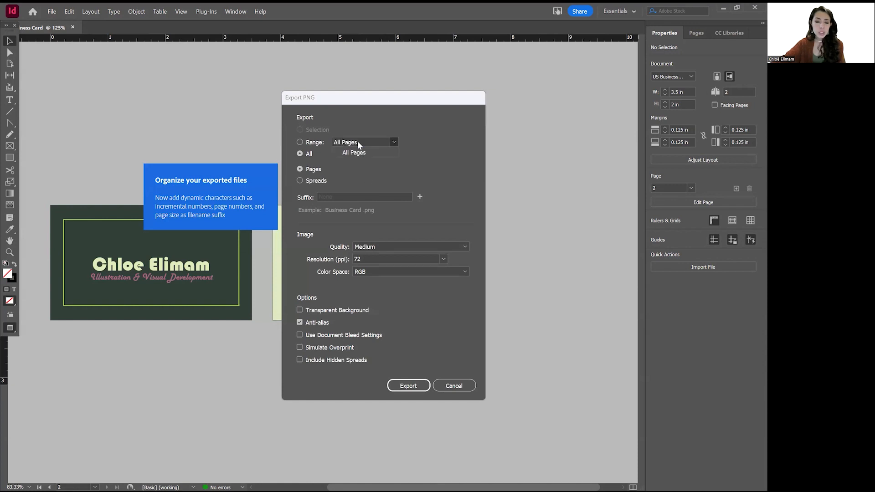
left_click(356, 144)
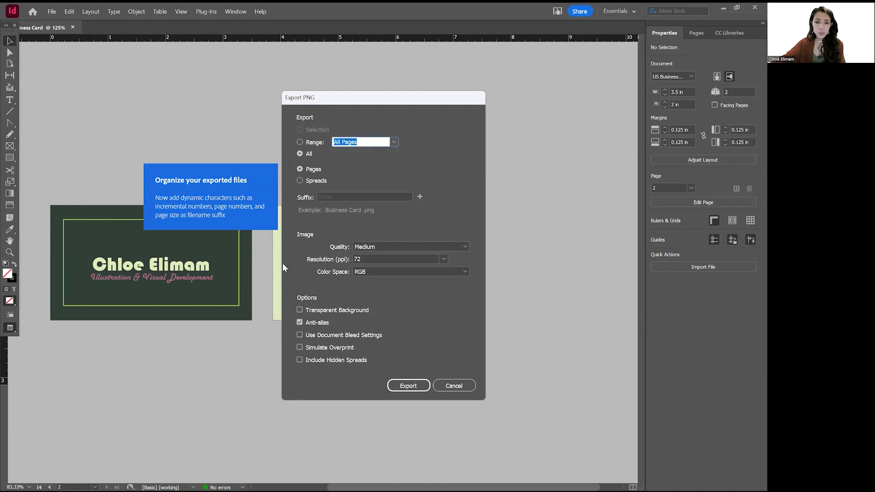
left_click(384, 257)
left_click(443, 259)
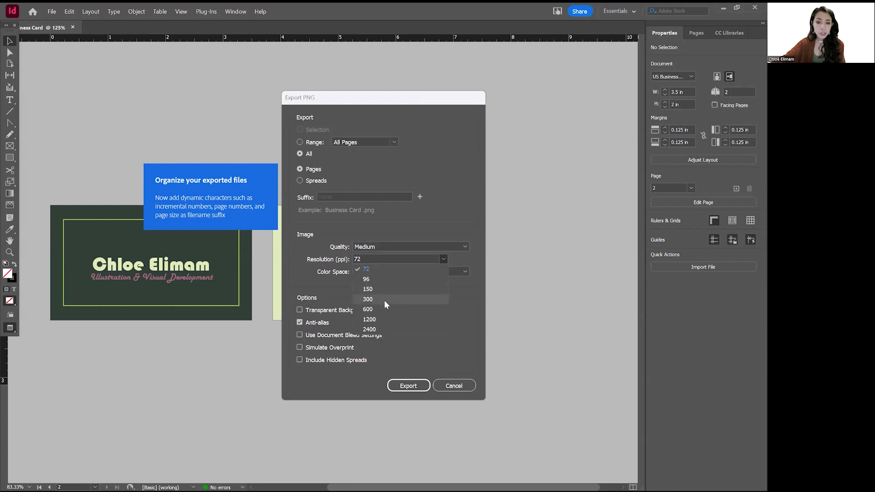
left_click(384, 300)
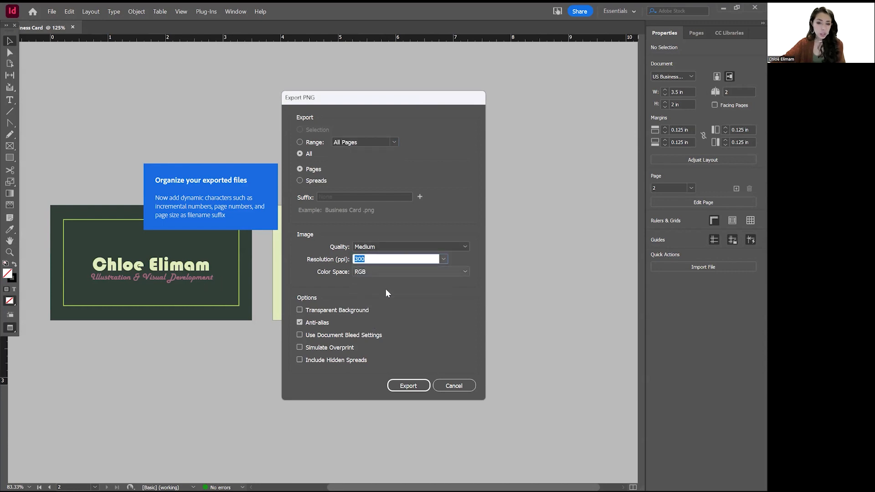
left_click(377, 246)
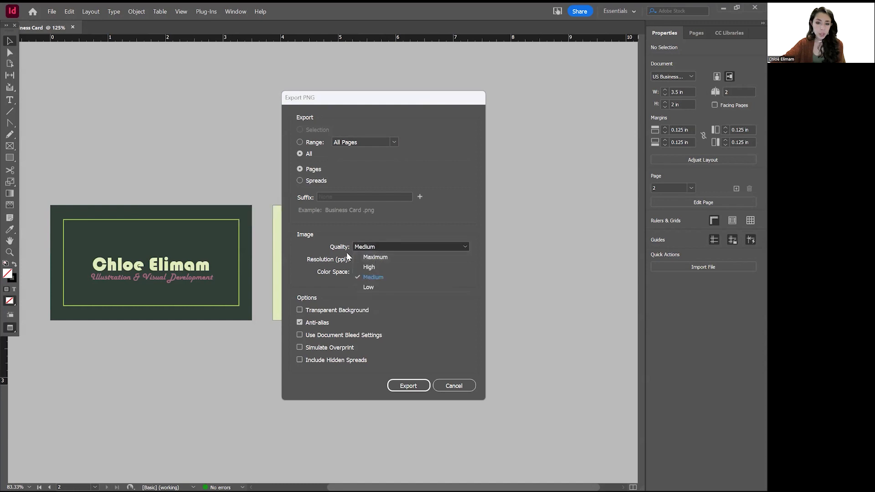
left_click(374, 256)
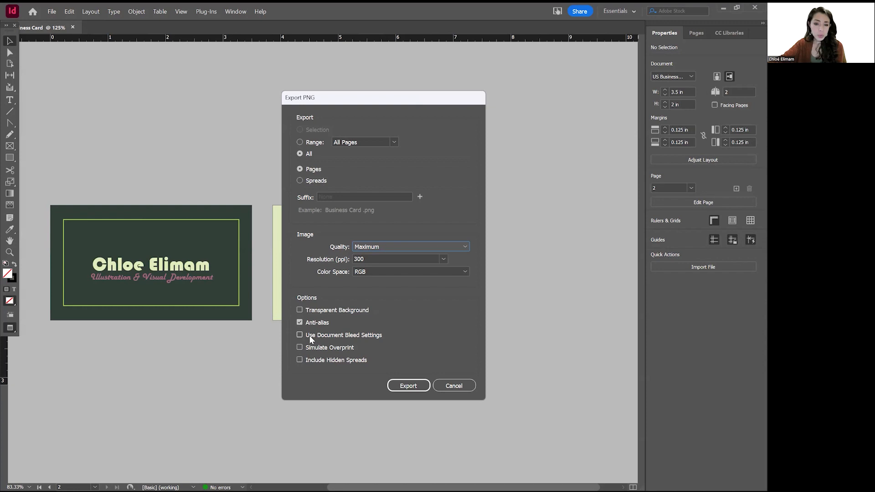
left_click(347, 335)
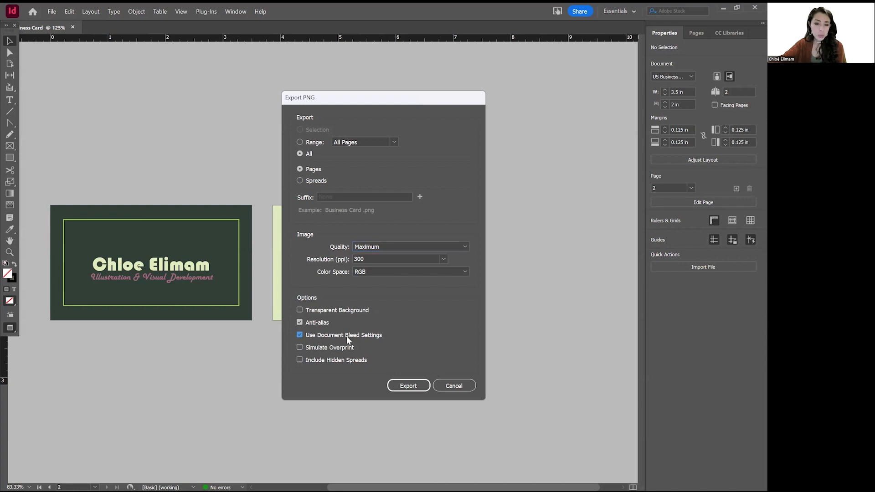
left_click(412, 388)
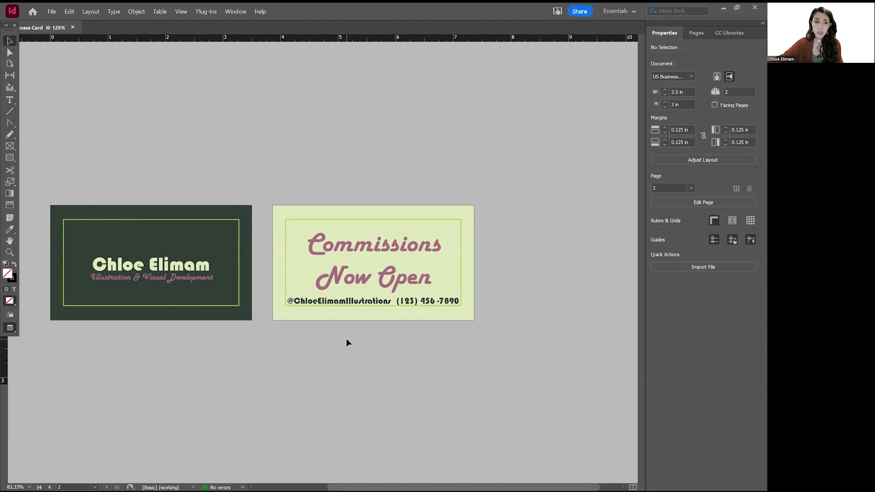
Save the document as 'Business Card Demo.indd' in InDesign 2024 format.
left_click(51, 12)
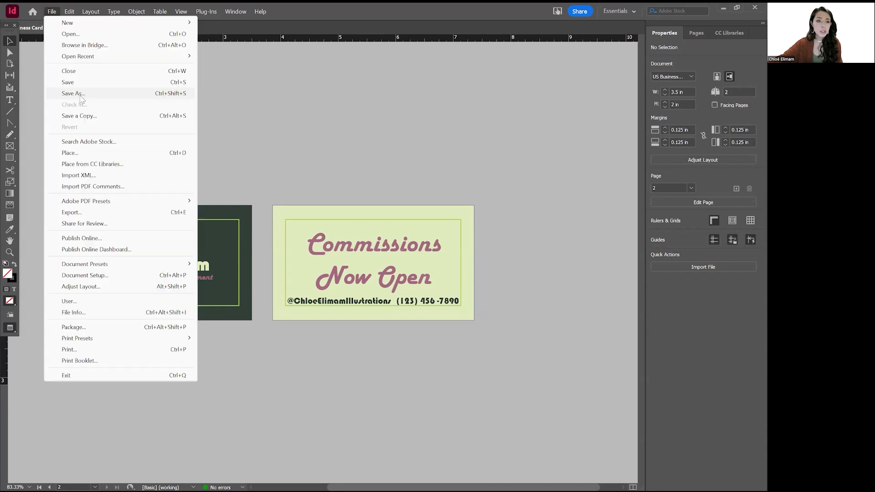
left_click(83, 95)
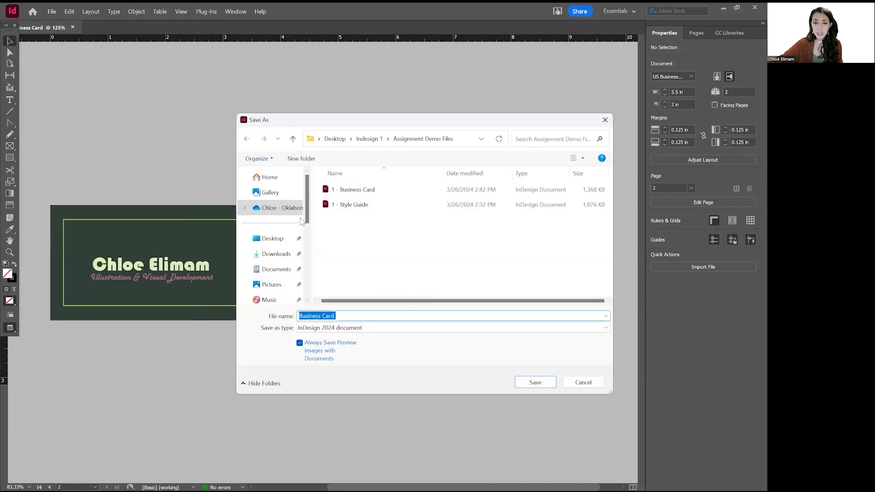
left_click(312, 314)
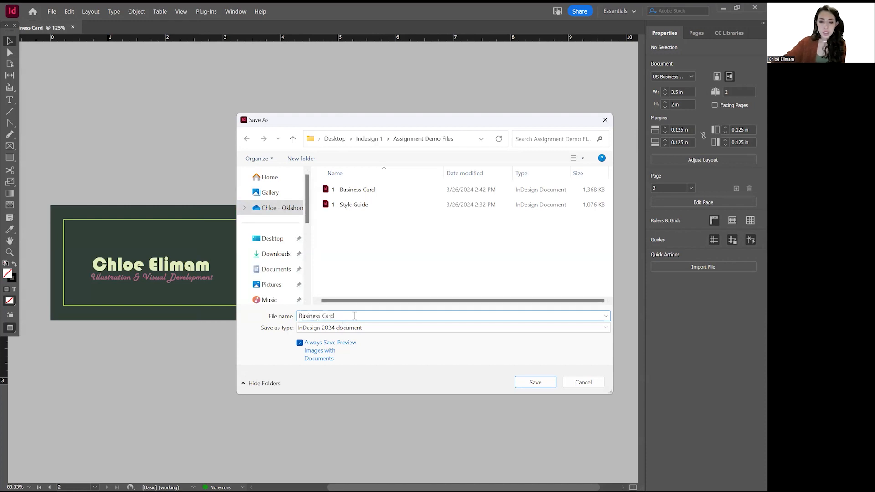
type("Demo")
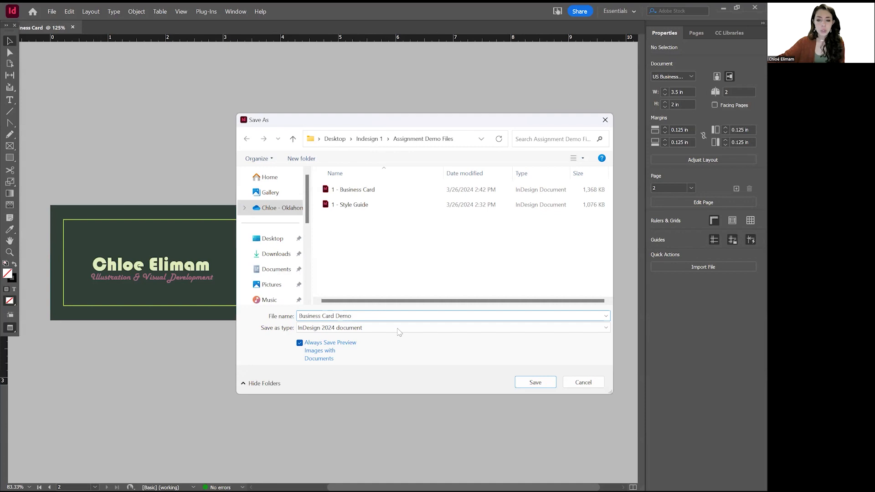
left_click(403, 328)
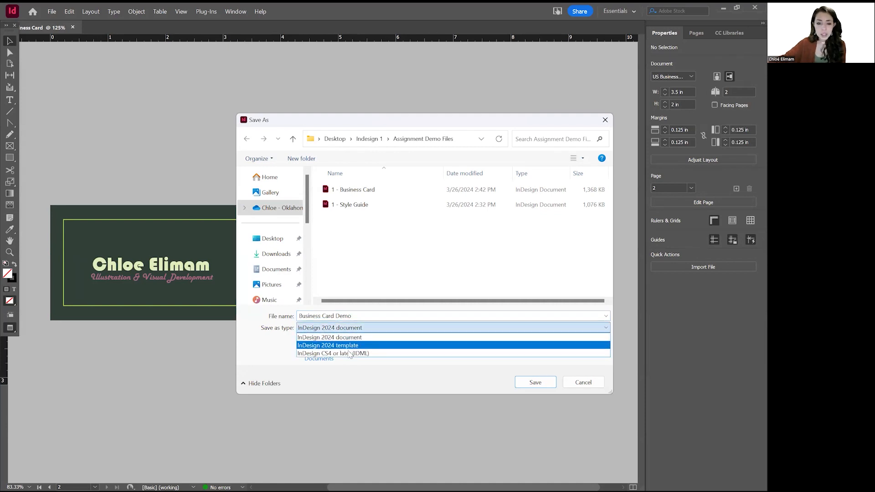
left_click(365, 327)
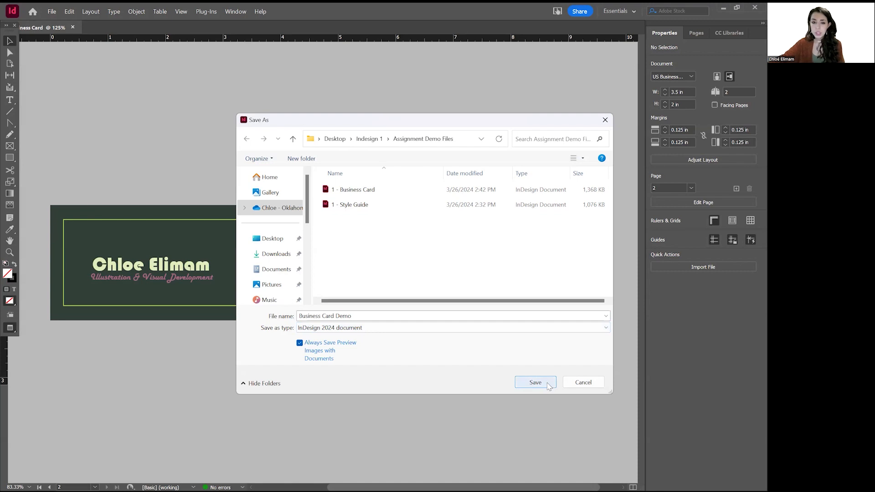
left_click(549, 387)
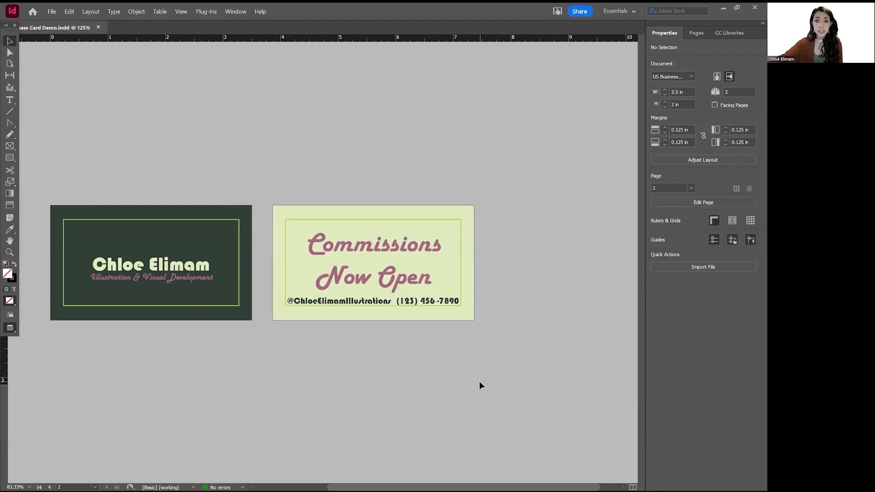